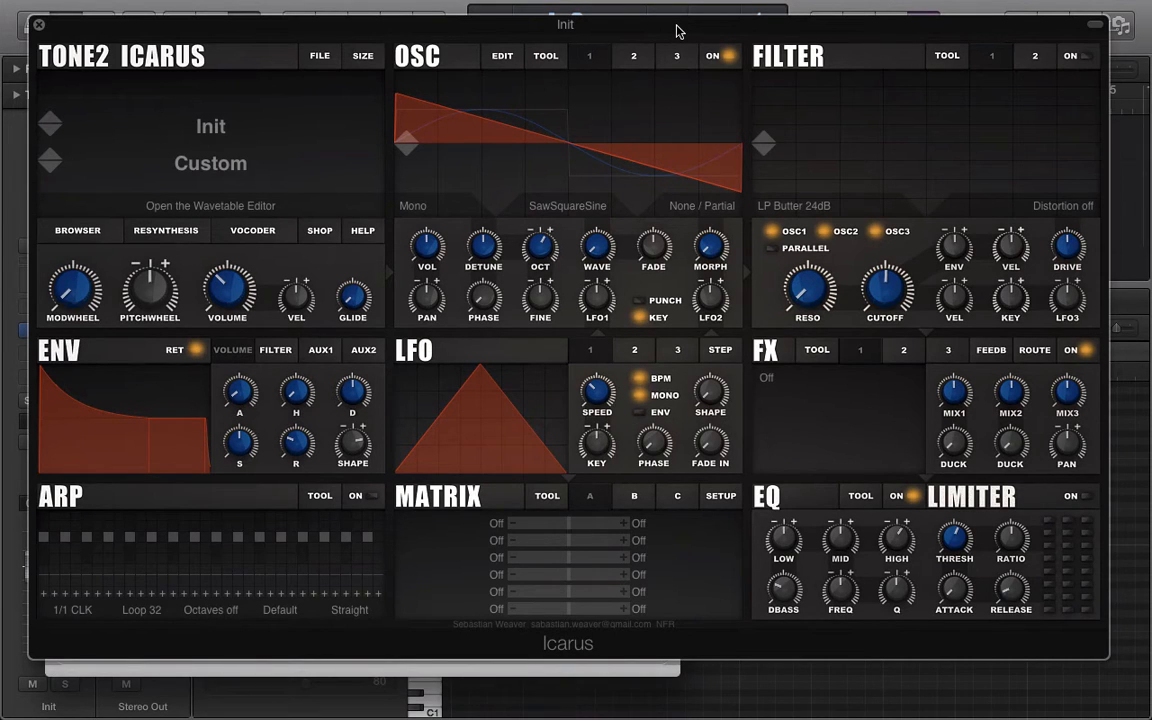
left_click(197, 232)
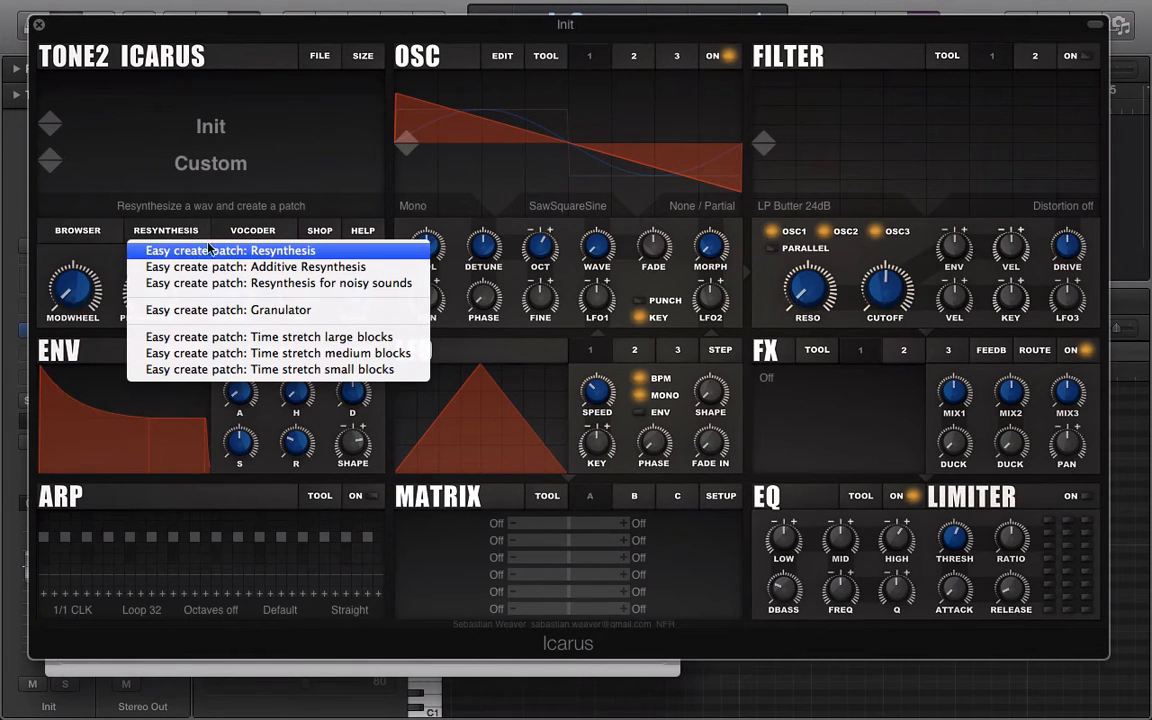
left_click(657, 265)
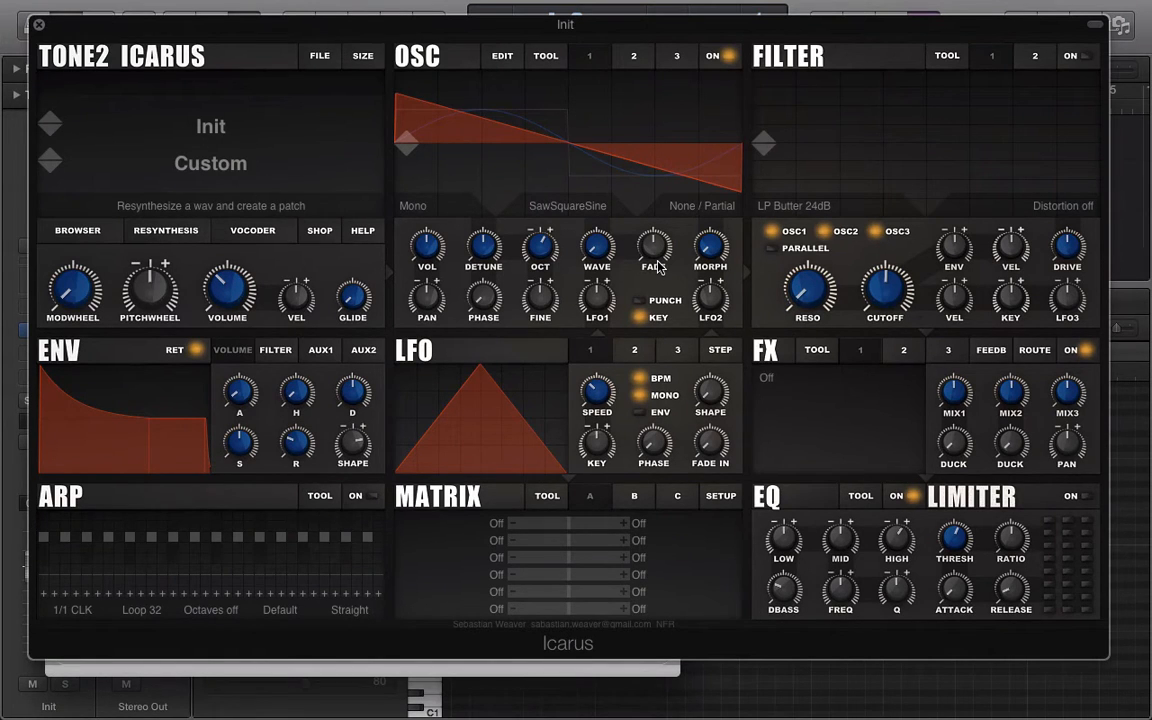
left_click(160, 231)
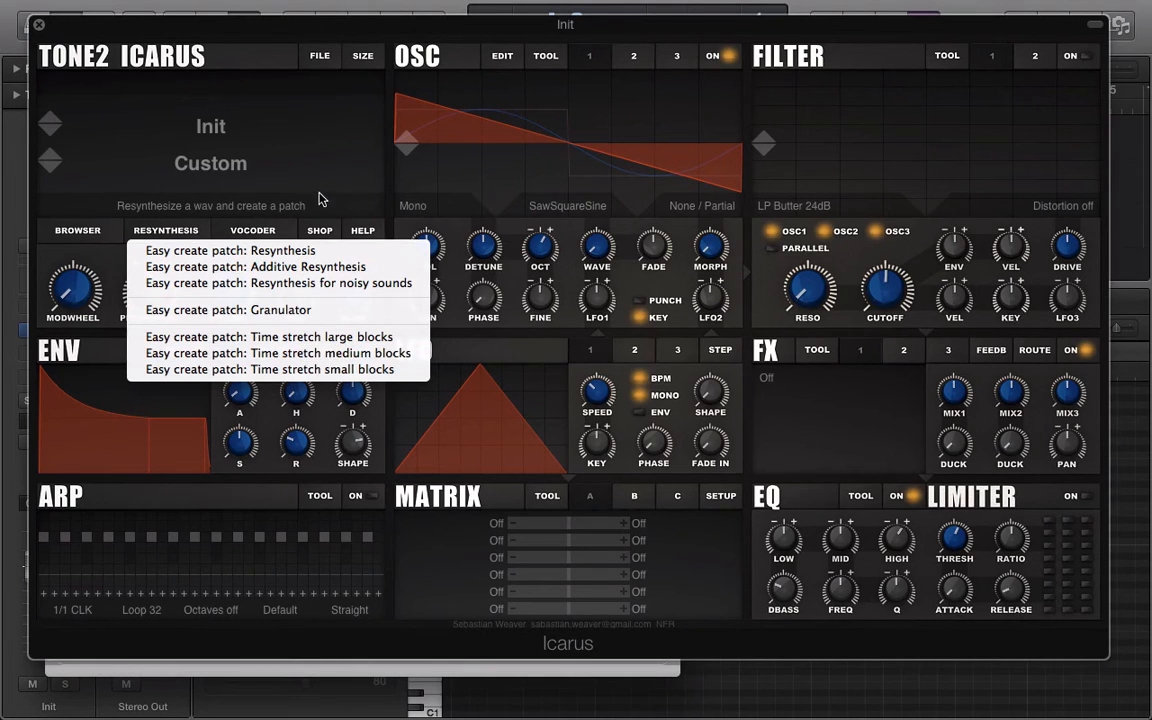
left_click(290, 180)
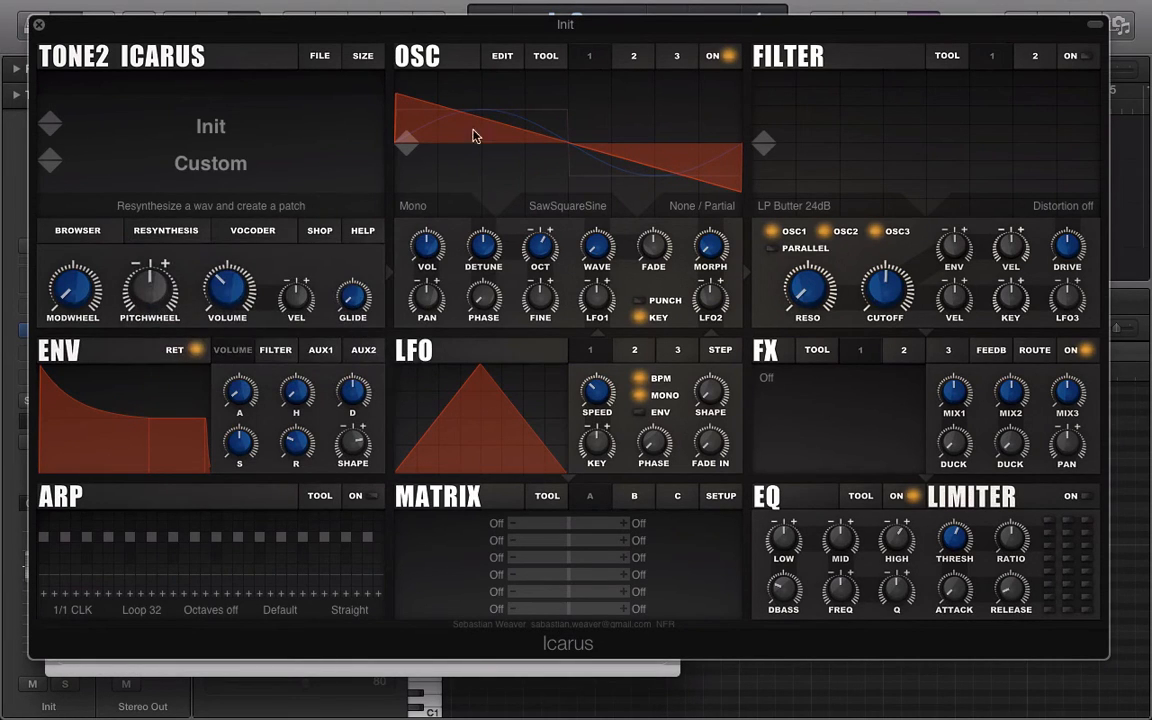
Close the synth window and play back the bounced Inst 1_bip sample twice in the arrangement
left_click(38, 23)
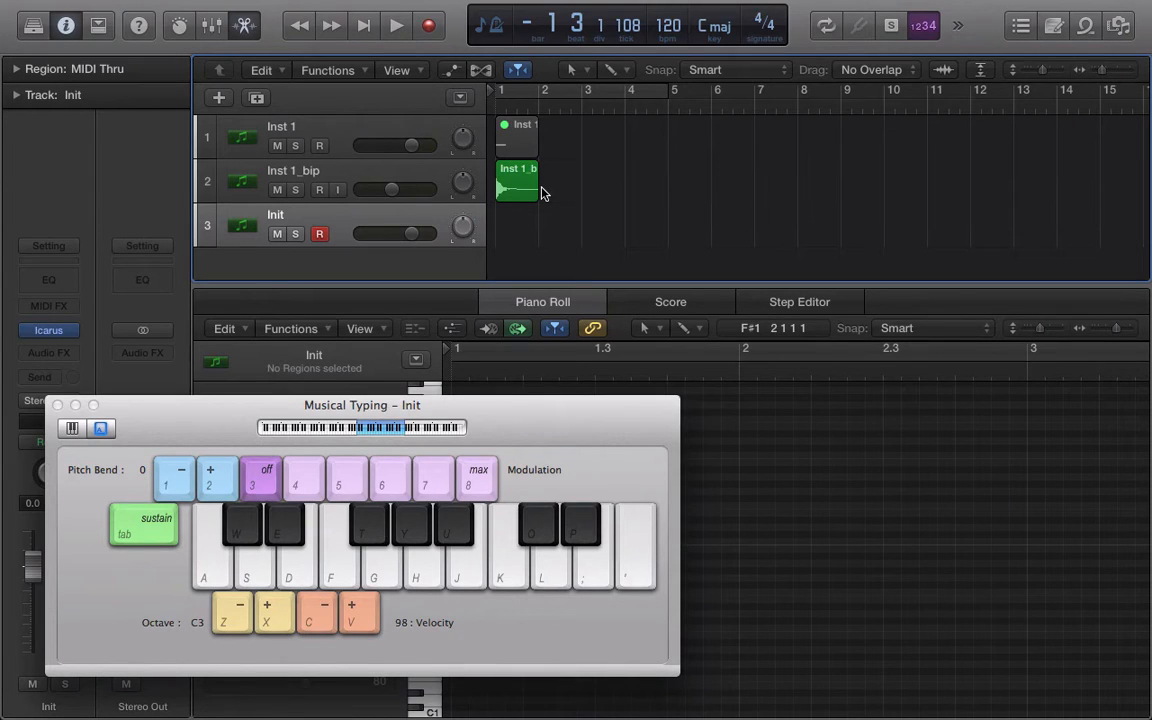
key("space")
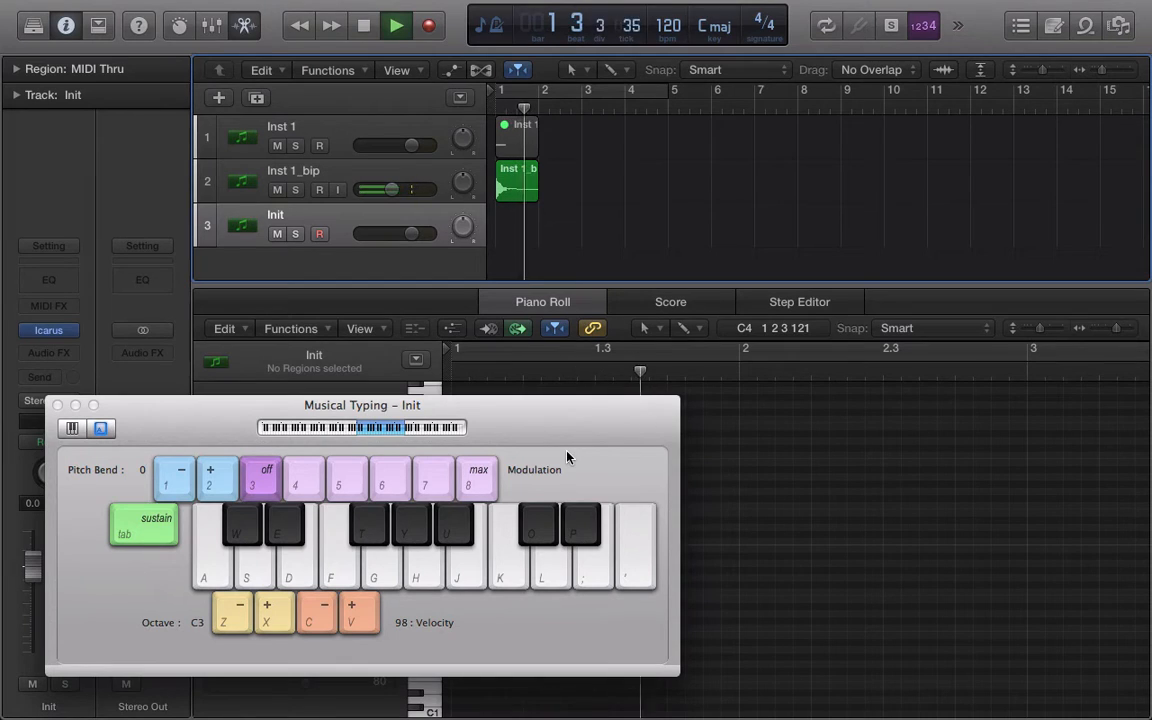
key("space")
key("space")
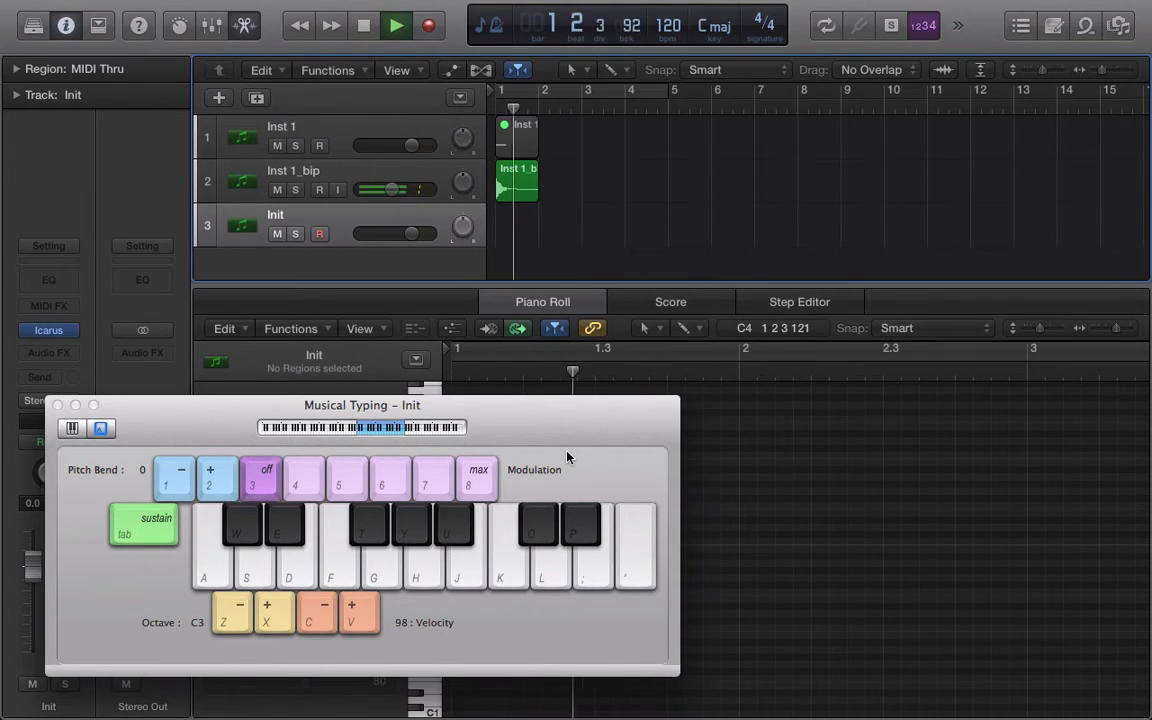
key("space")
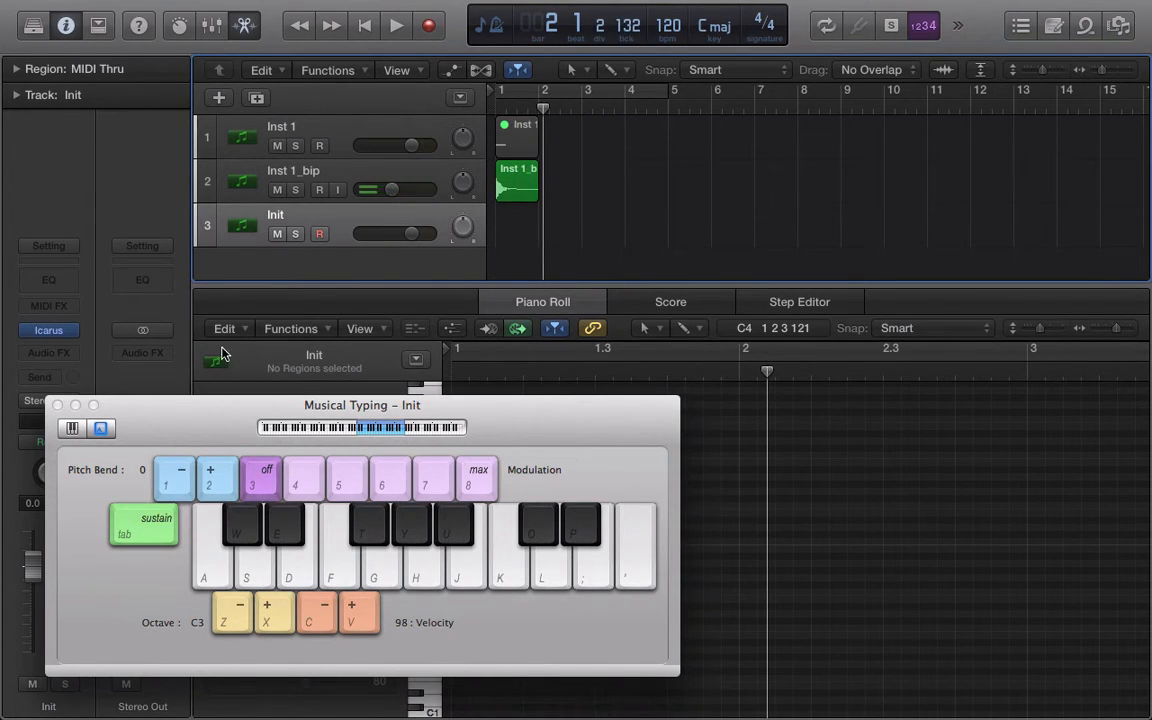
Reopen the Icarus plug-in on the Init track and reset it to the initial patch
left_click(47, 333)
mouse_move(938, 5)
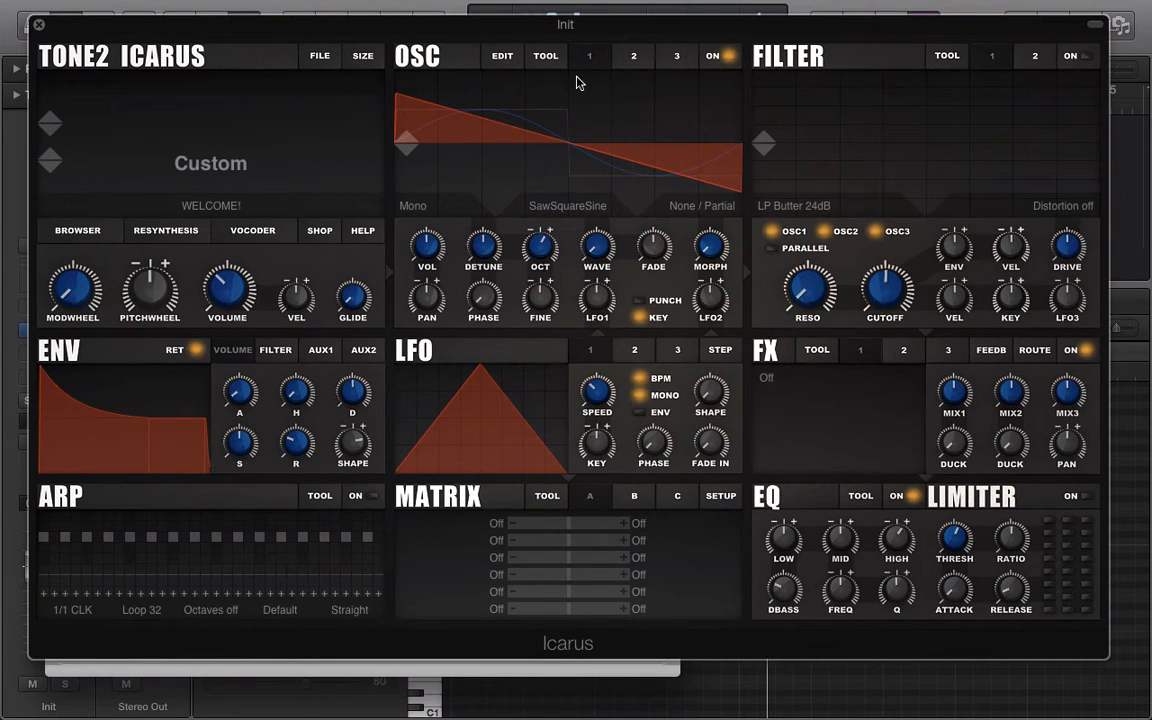
left_click(505, 66)
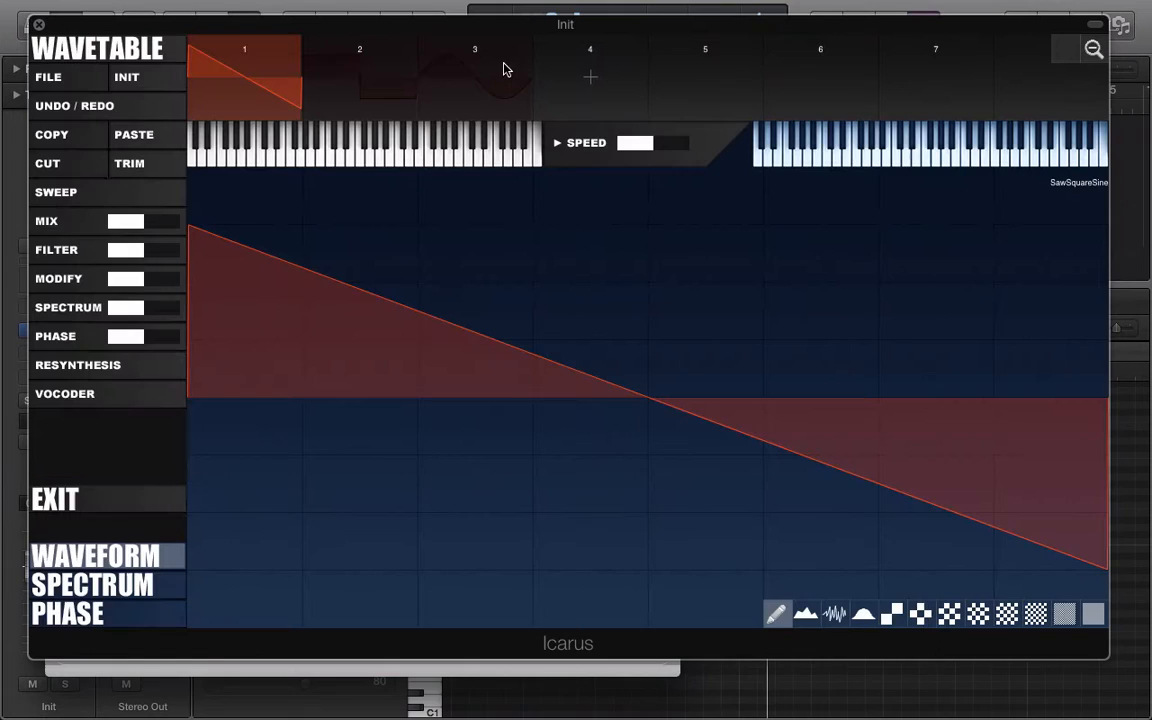
left_click(92, 496)
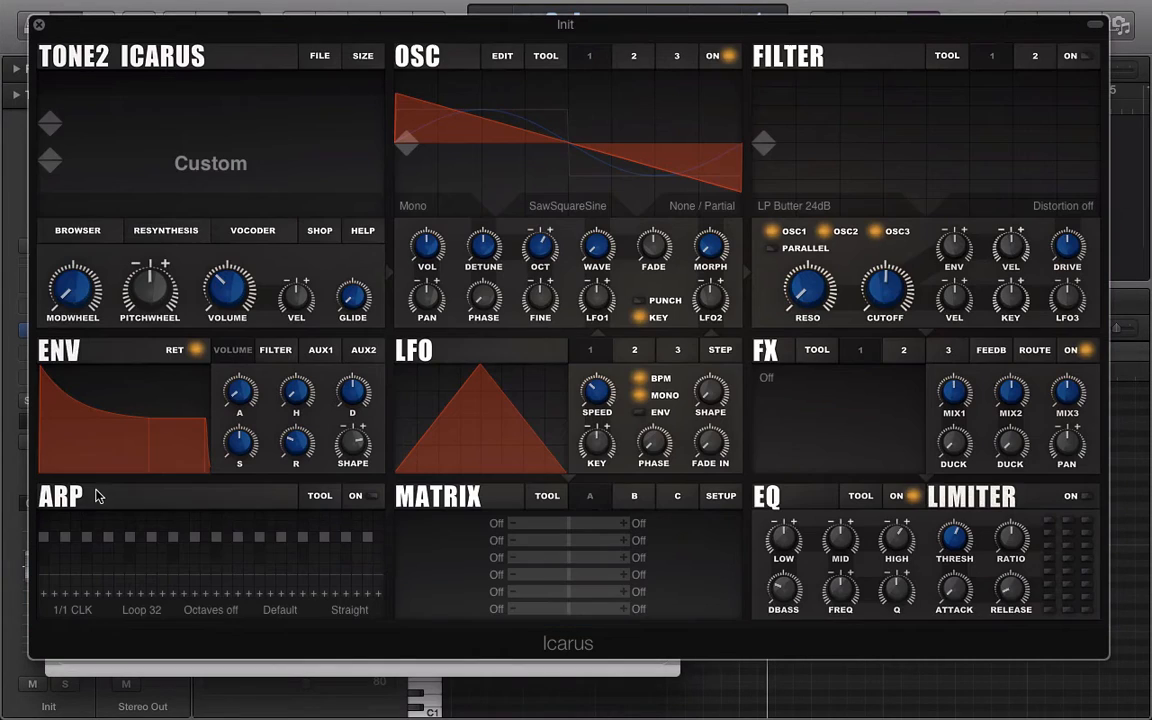
left_click(320, 56)
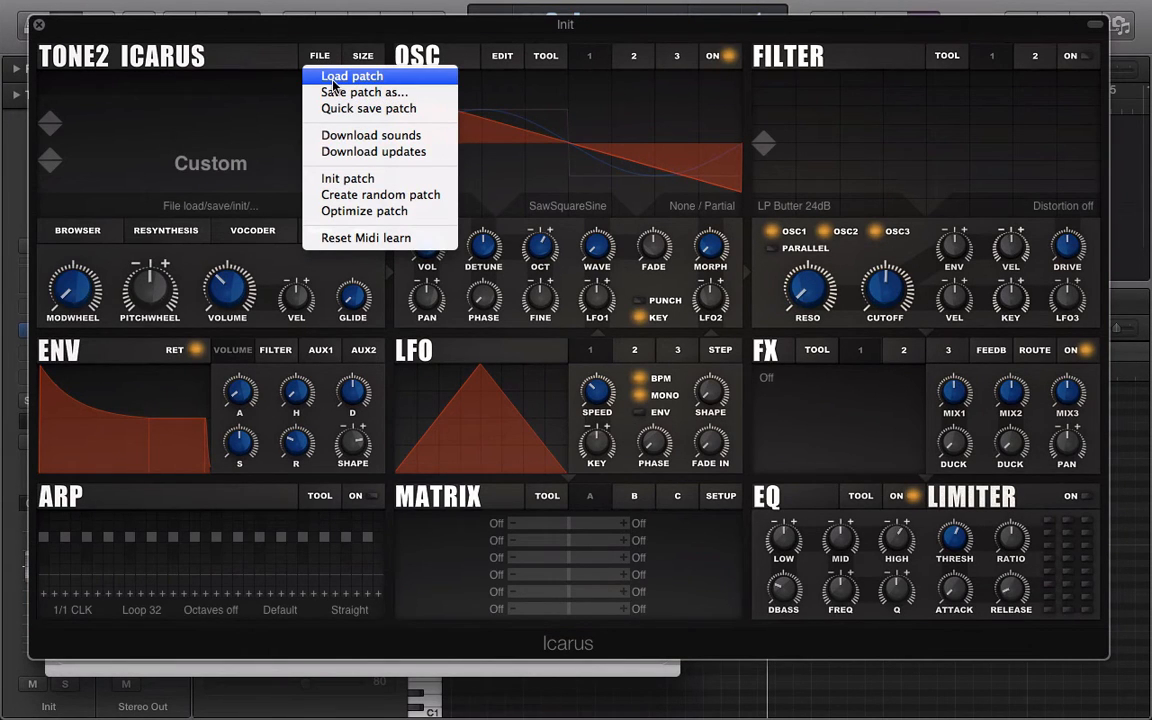
left_click(207, 210)
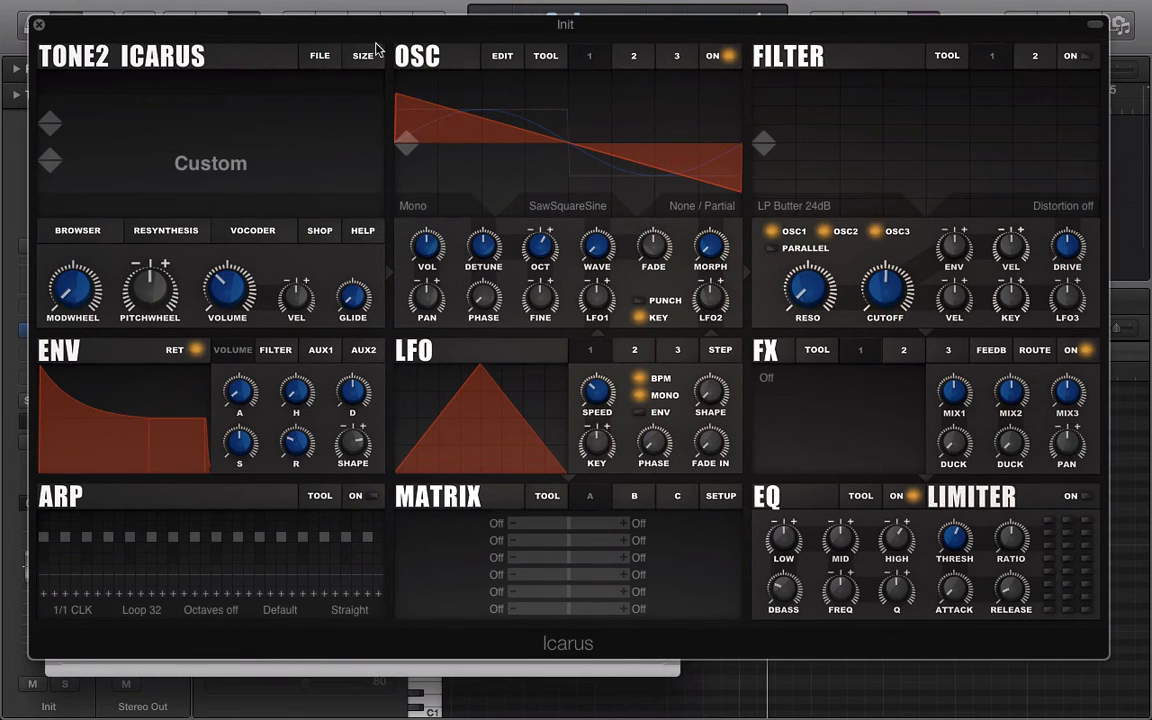
left_click(318, 58)
left_click(330, 180)
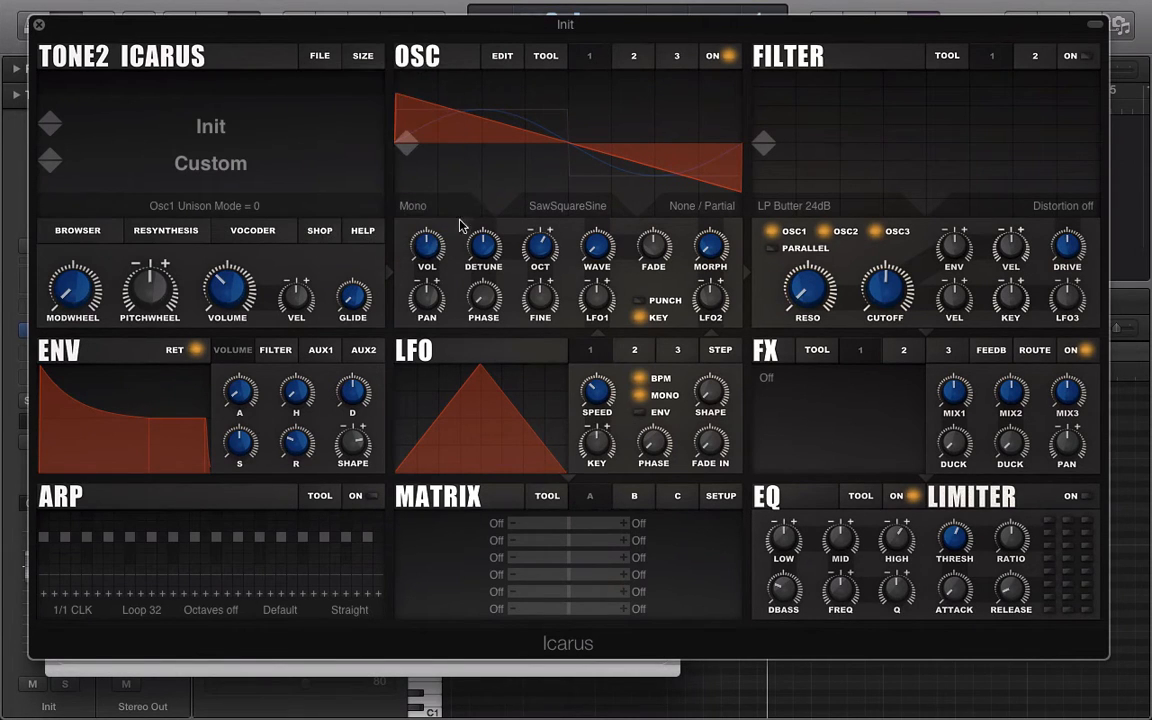
Examine oscillator 1's wavetable in the editor's spectrum and phase views, and return to the main synth view
left_click(166, 230)
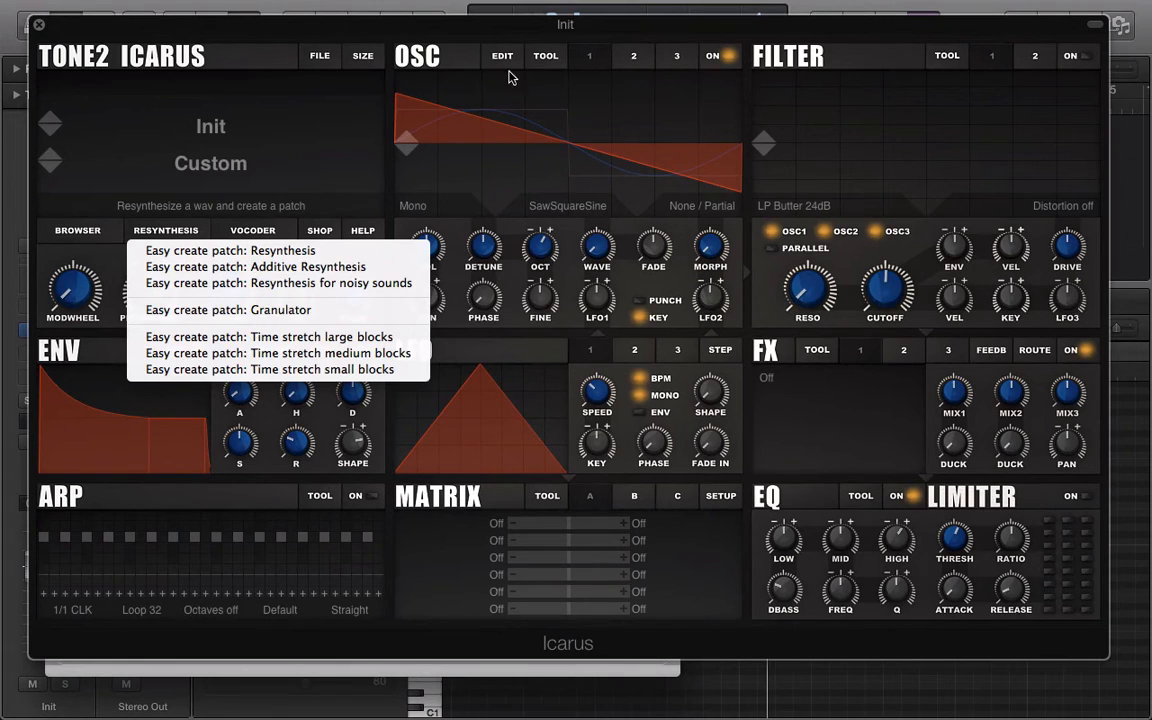
left_click(462, 62)
left_click(497, 57)
left_click(90, 585)
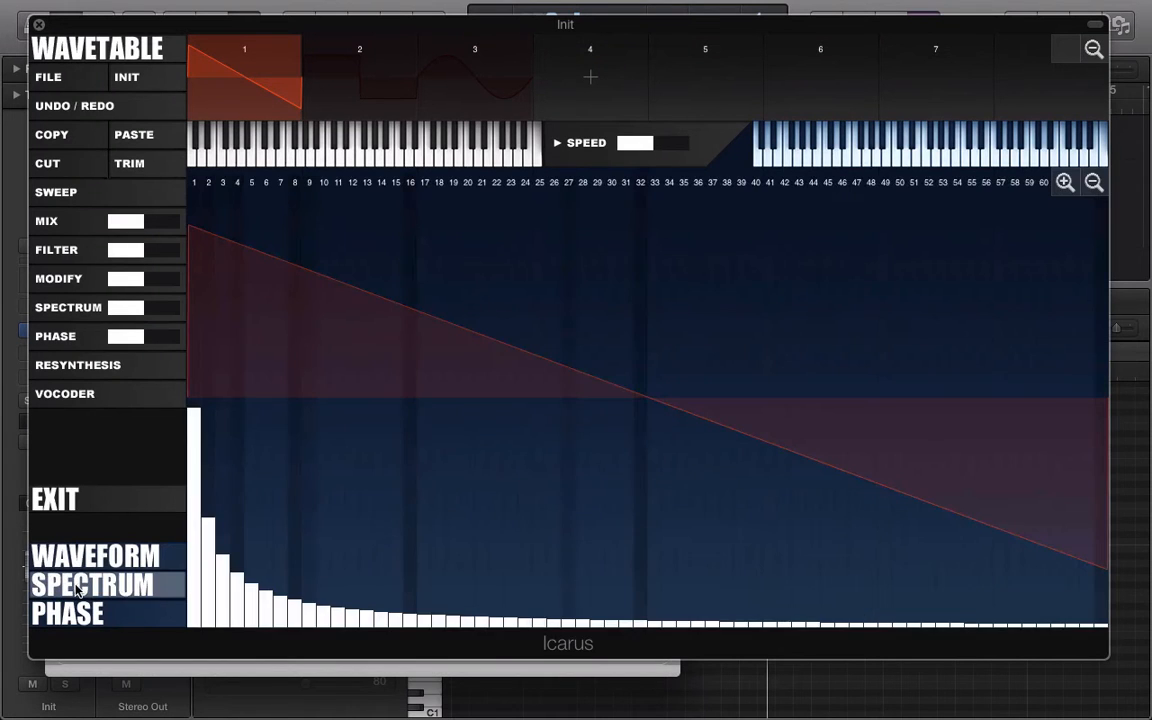
left_click(120, 612)
left_click(100, 588)
left_click(105, 615)
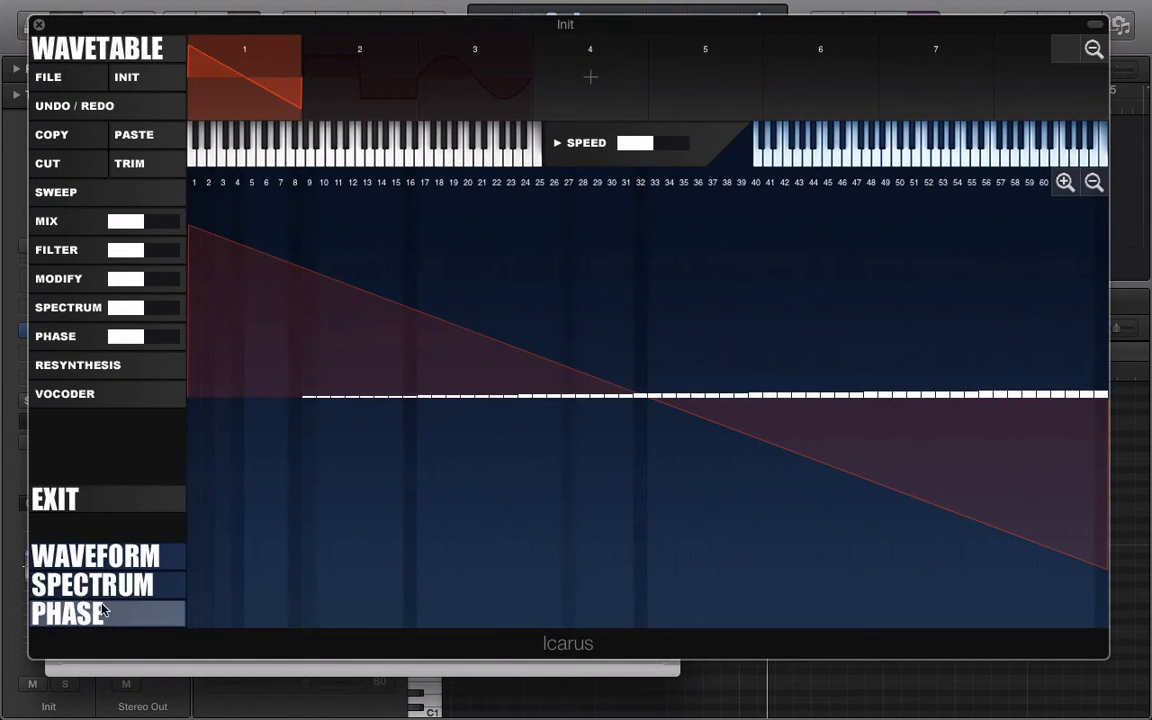
left_click(110, 586)
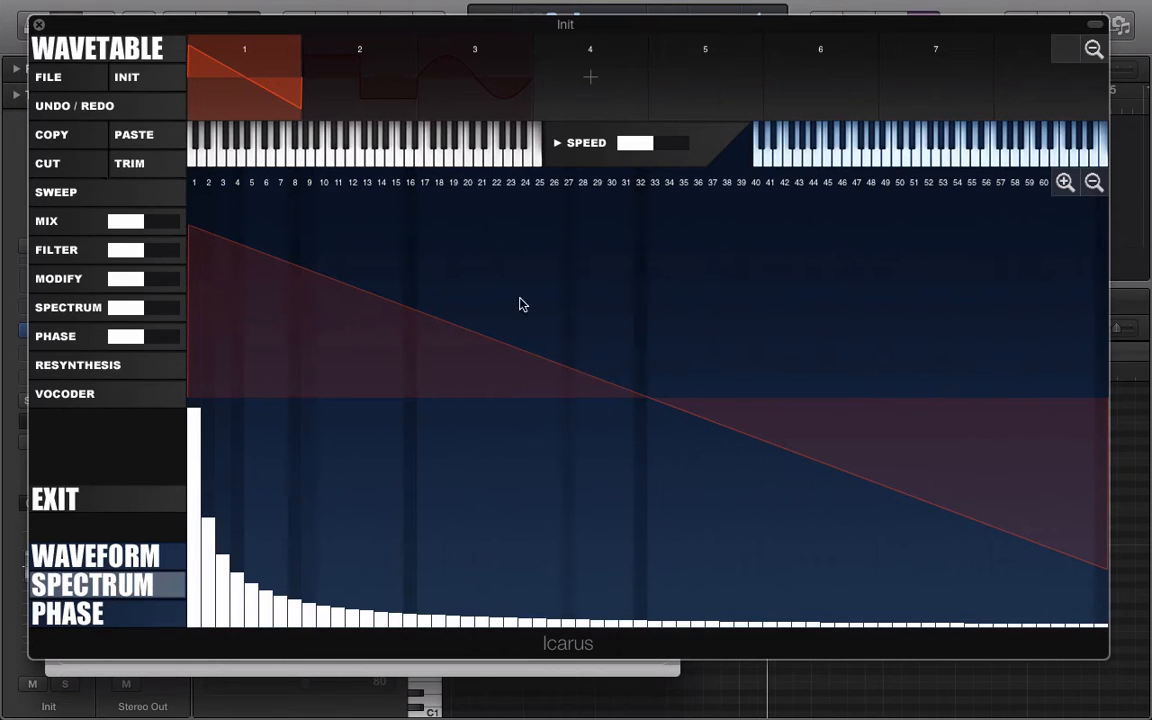
left_click(62, 498)
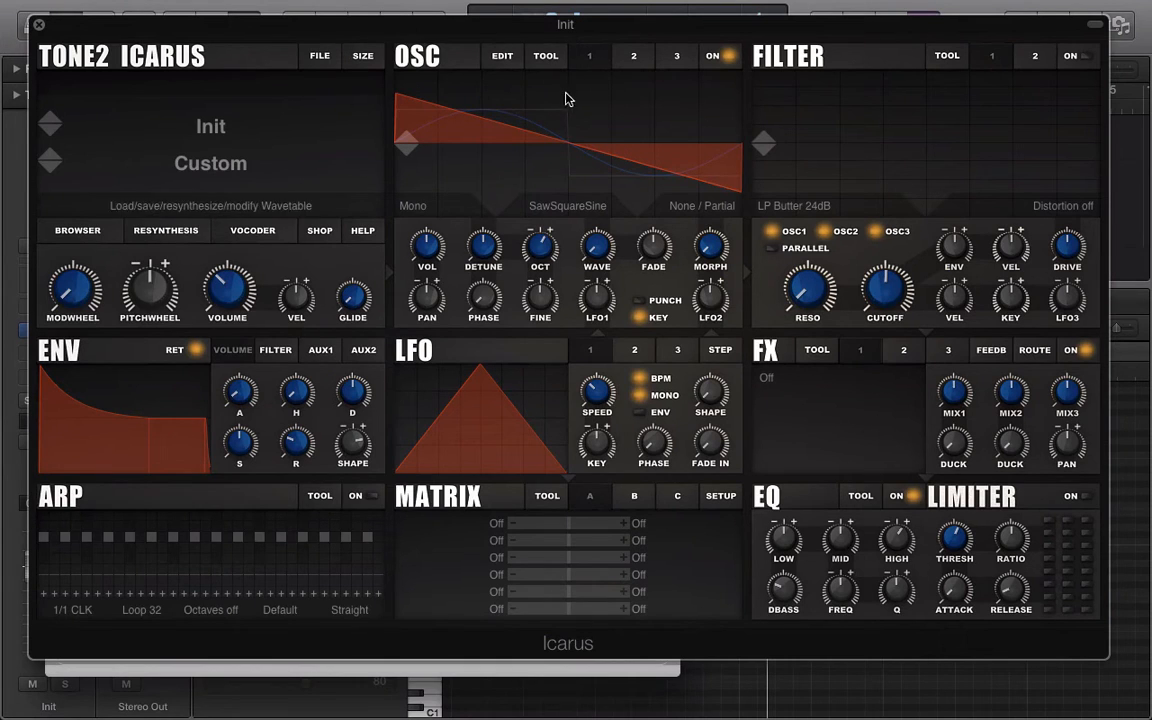
Create a patch by plain Resynthesis of Nylon FM Pluck.wav, trimming the sample after 256 cycles
left_click(150, 230)
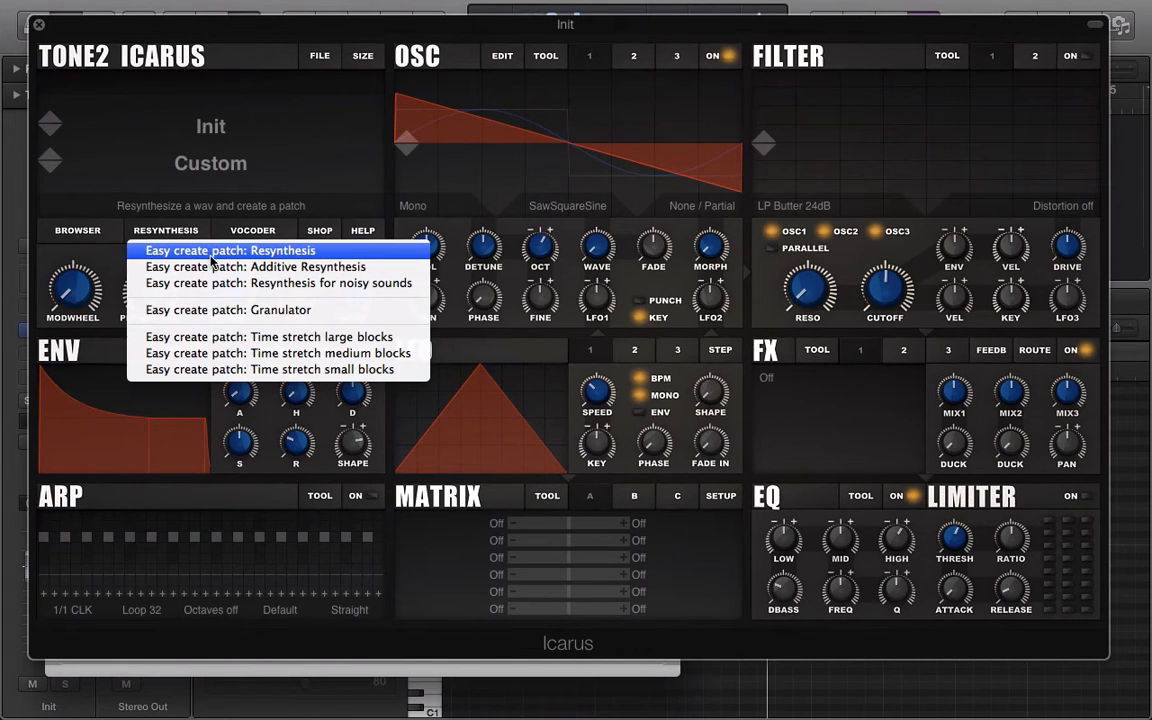
left_click(212, 251)
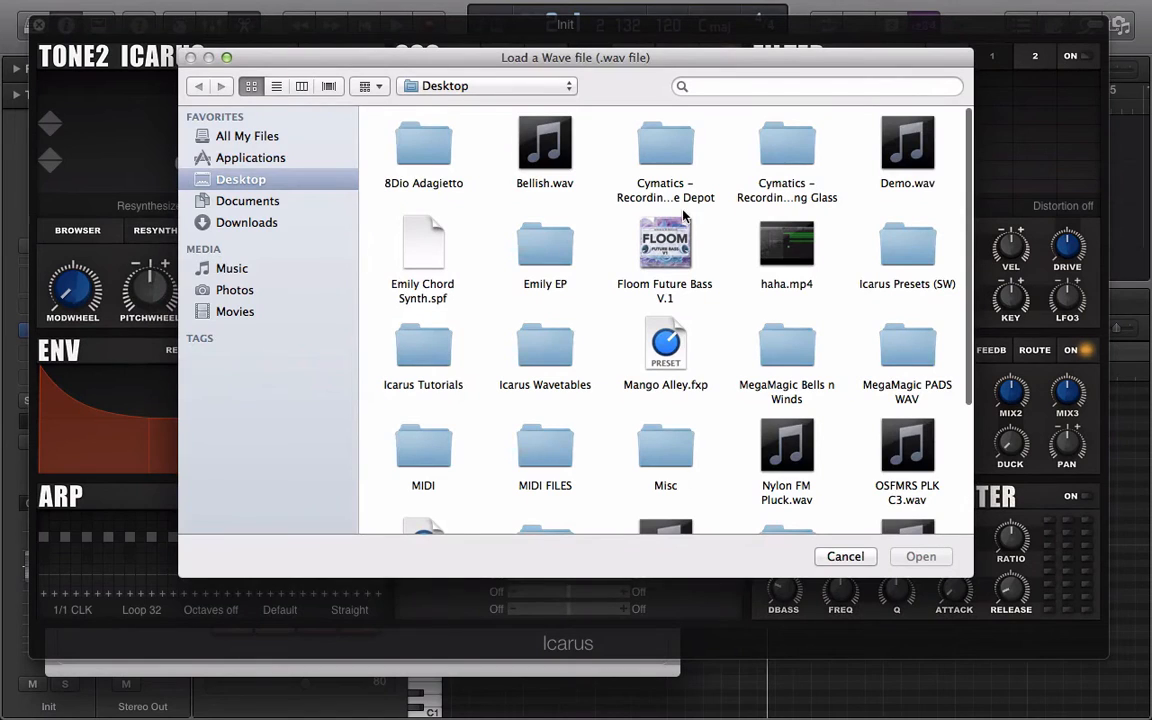
double_click(795, 462)
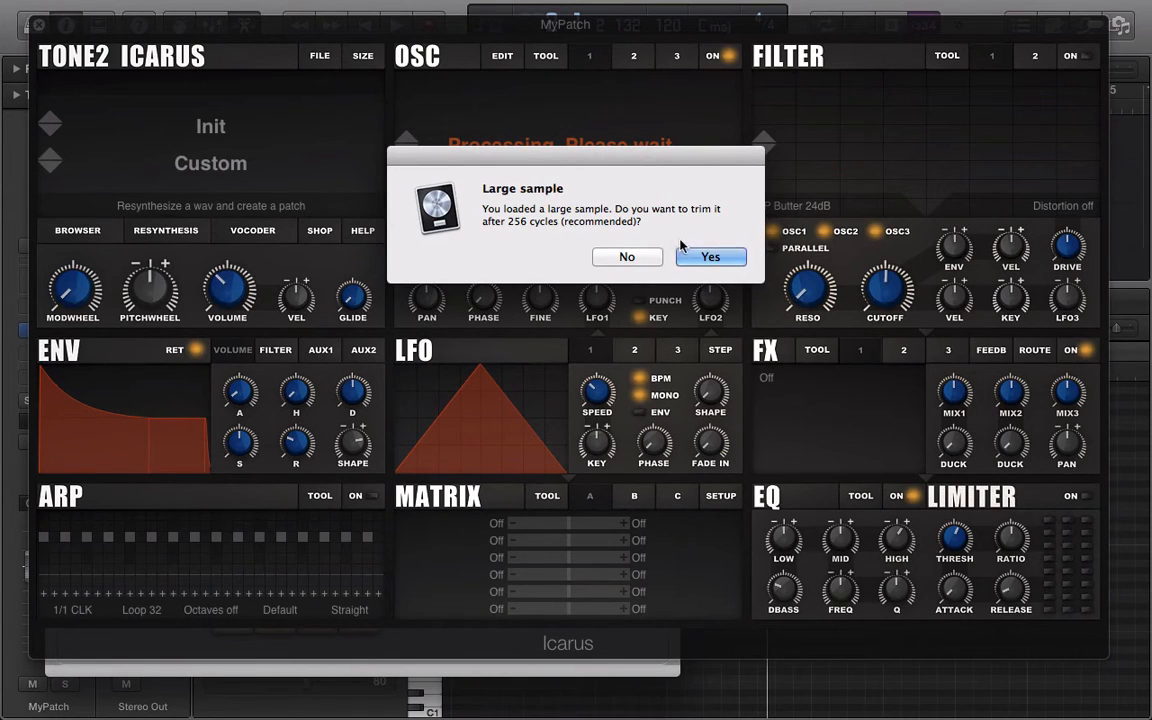
left_click(711, 258)
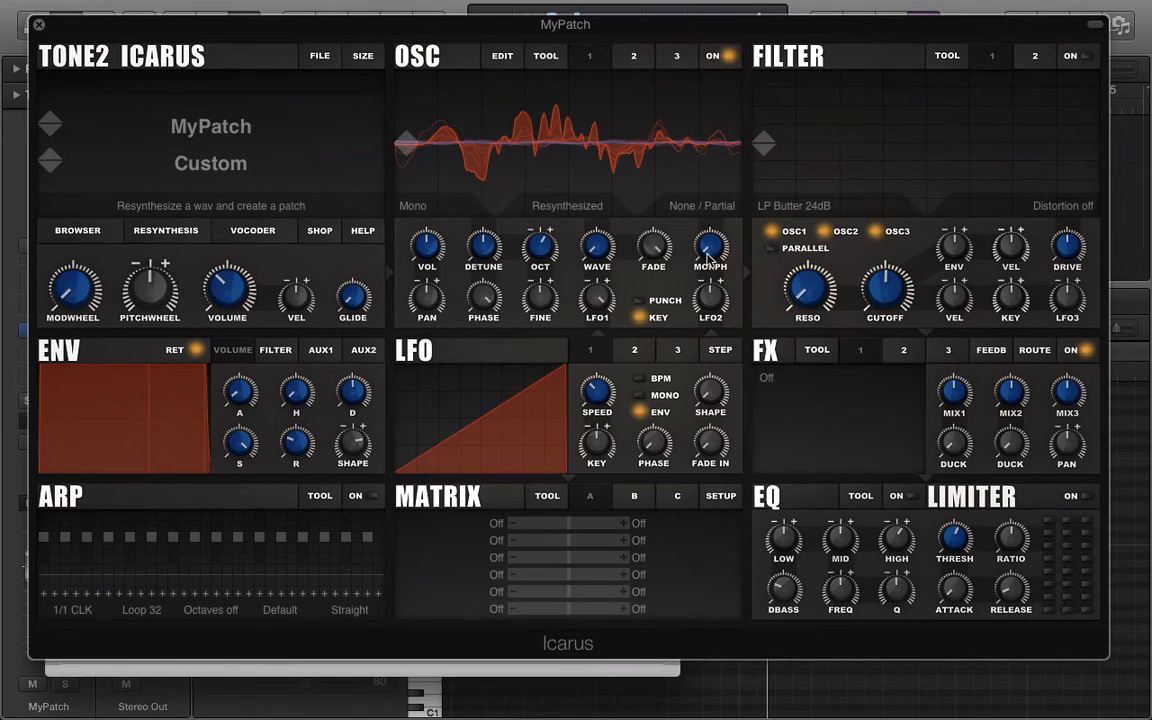
Audition the resynthesized patch with Musical Typing at octaves C3 and C2, and close the on-screen keyboard
key("super+k")
key("j")
key("a")
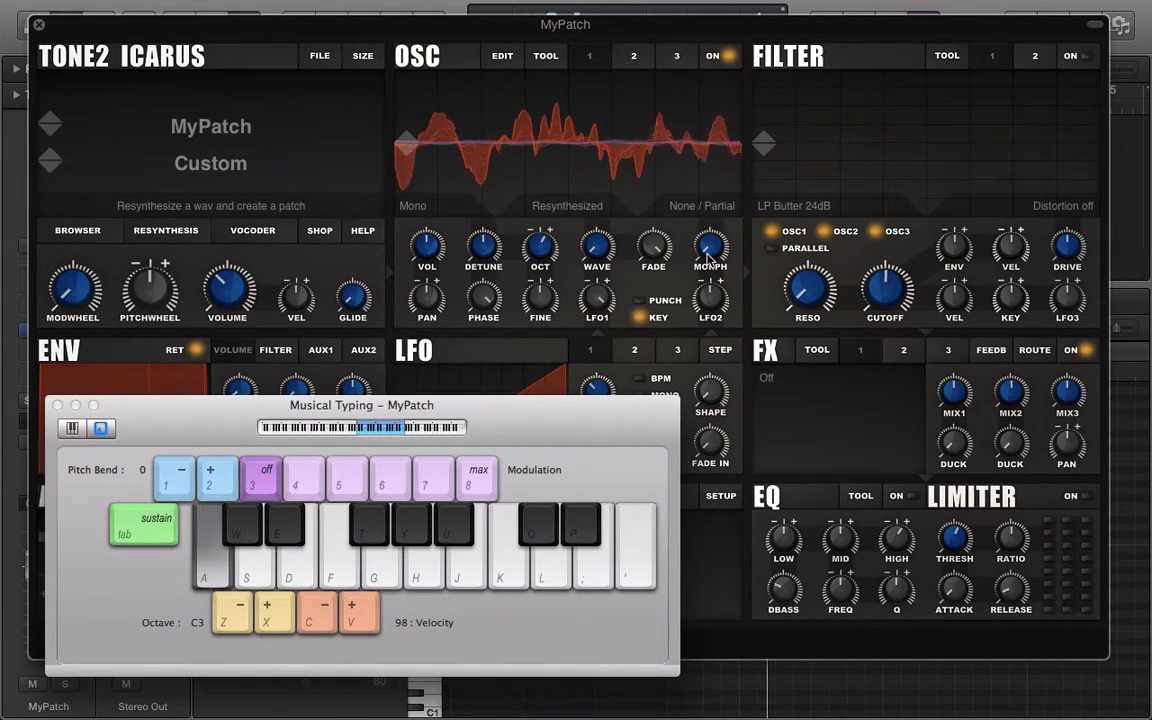
key("z")
key("a")
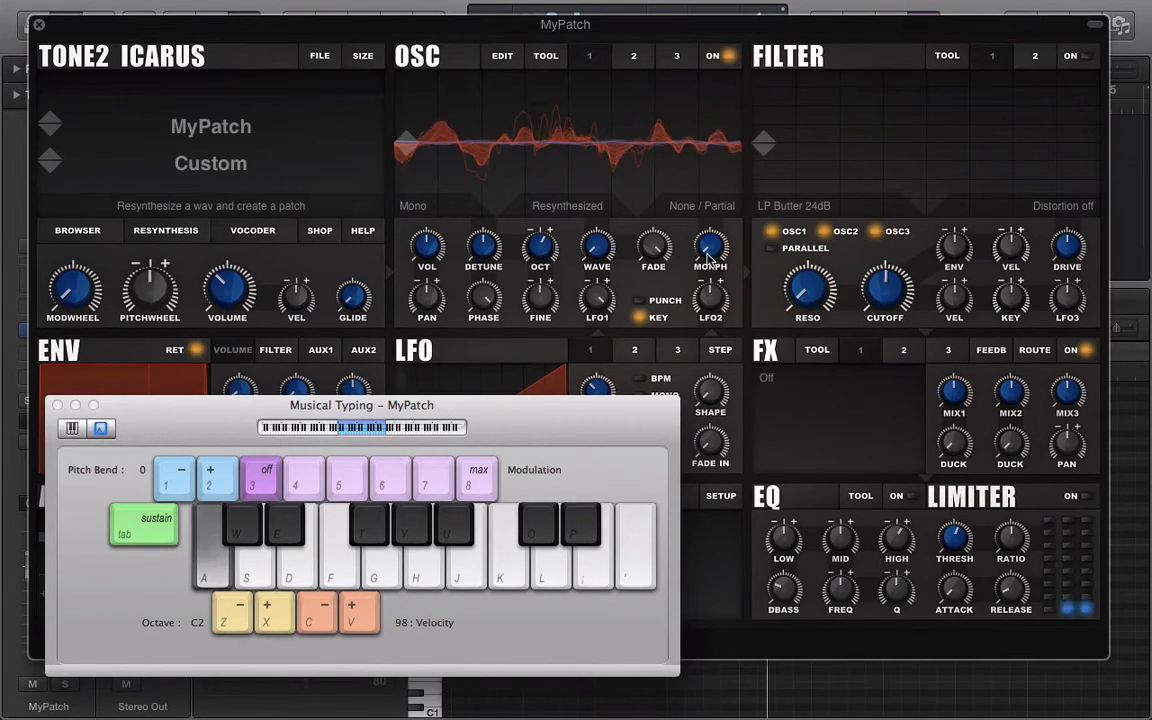
key("g")
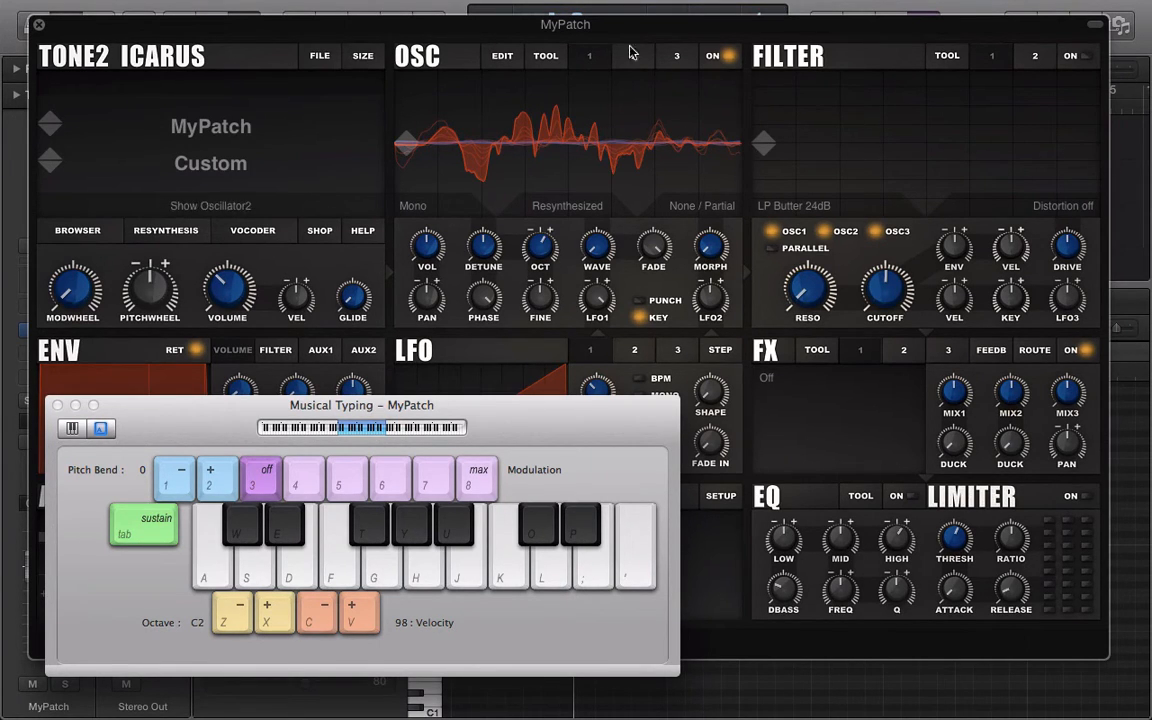
left_click(57, 405)
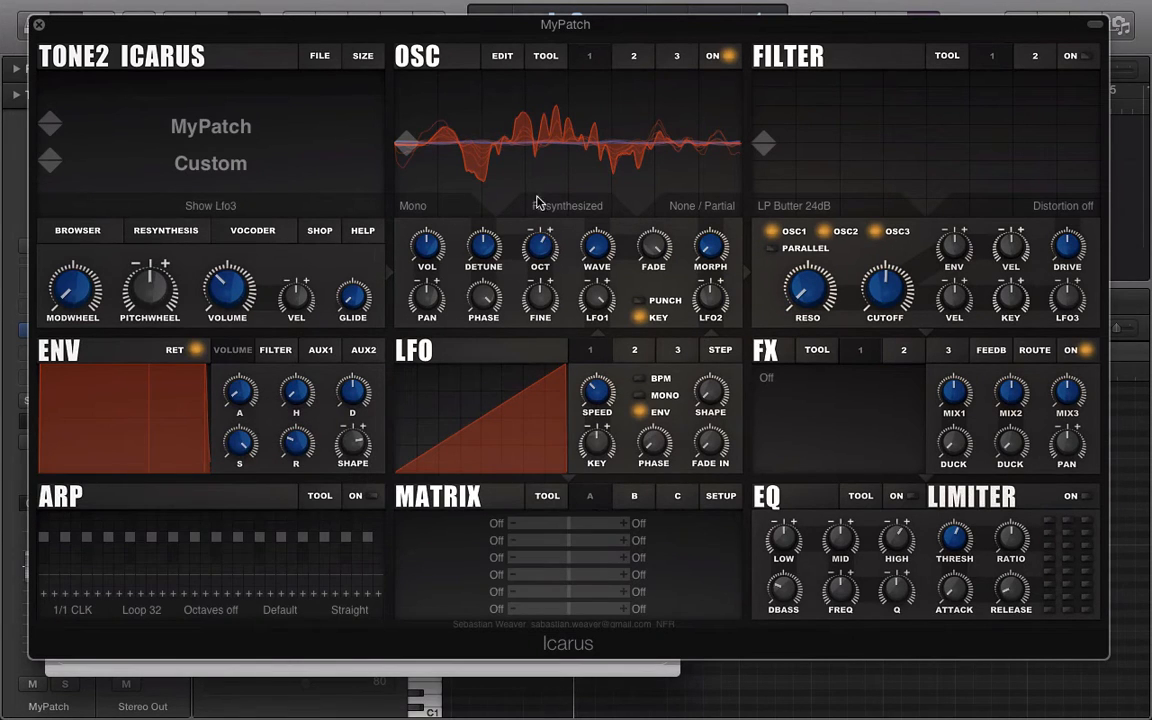
Open oscillator 1's resynthesized wavetable in the wavetable editor and apply Reverse selection to it
left_click(504, 58)
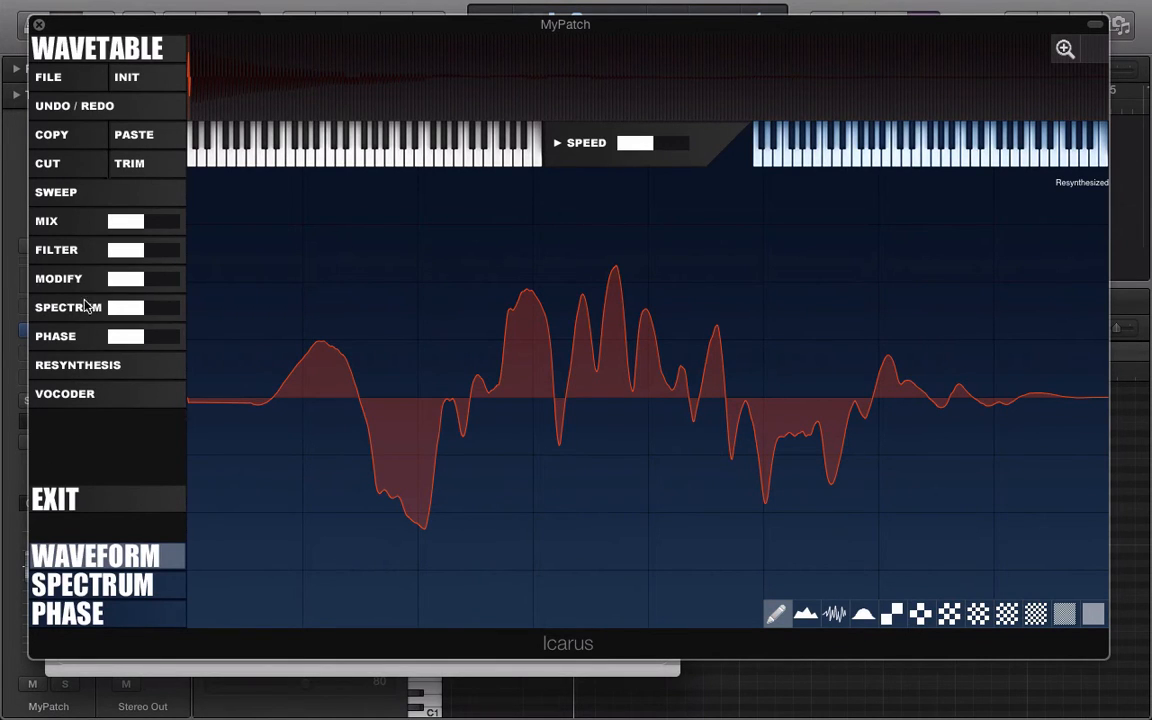
left_click(60, 214)
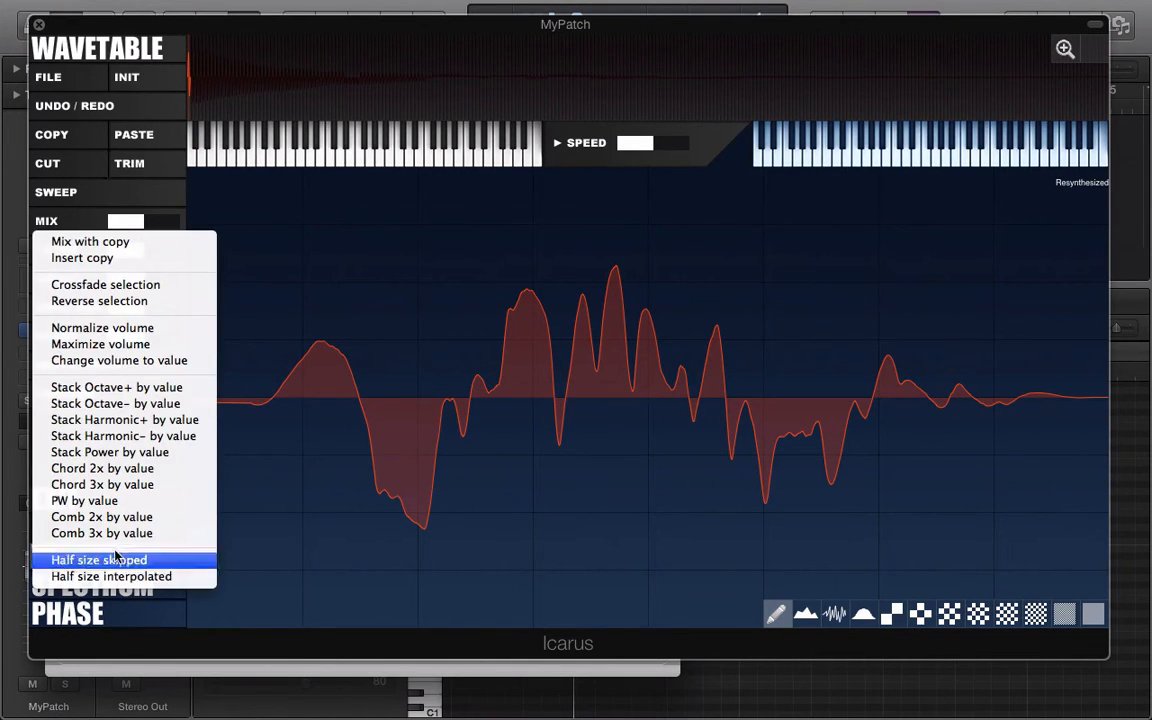
left_click(78, 183)
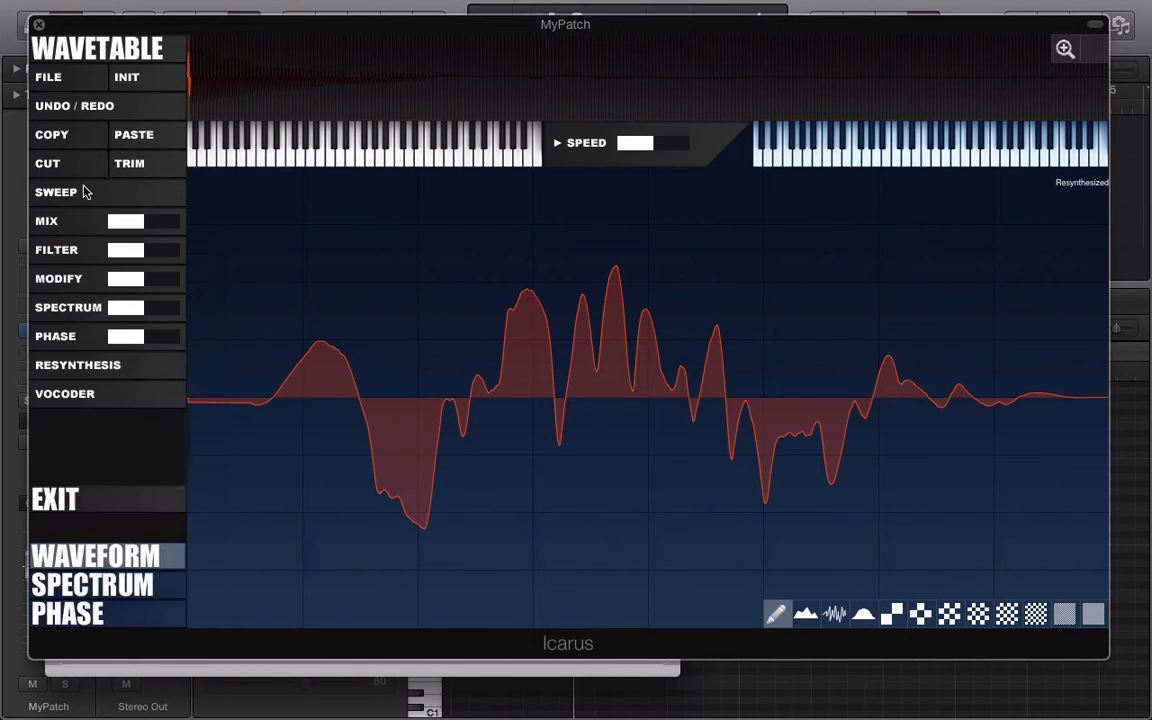
left_click(74, 258)
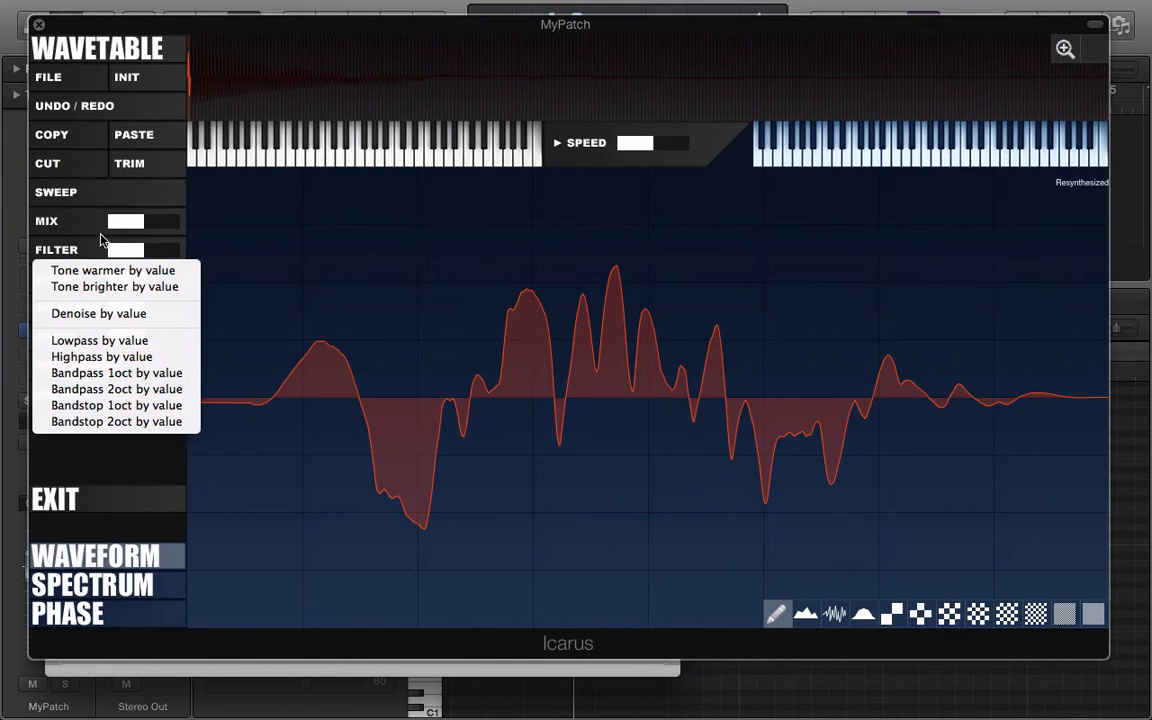
left_click(86, 213)
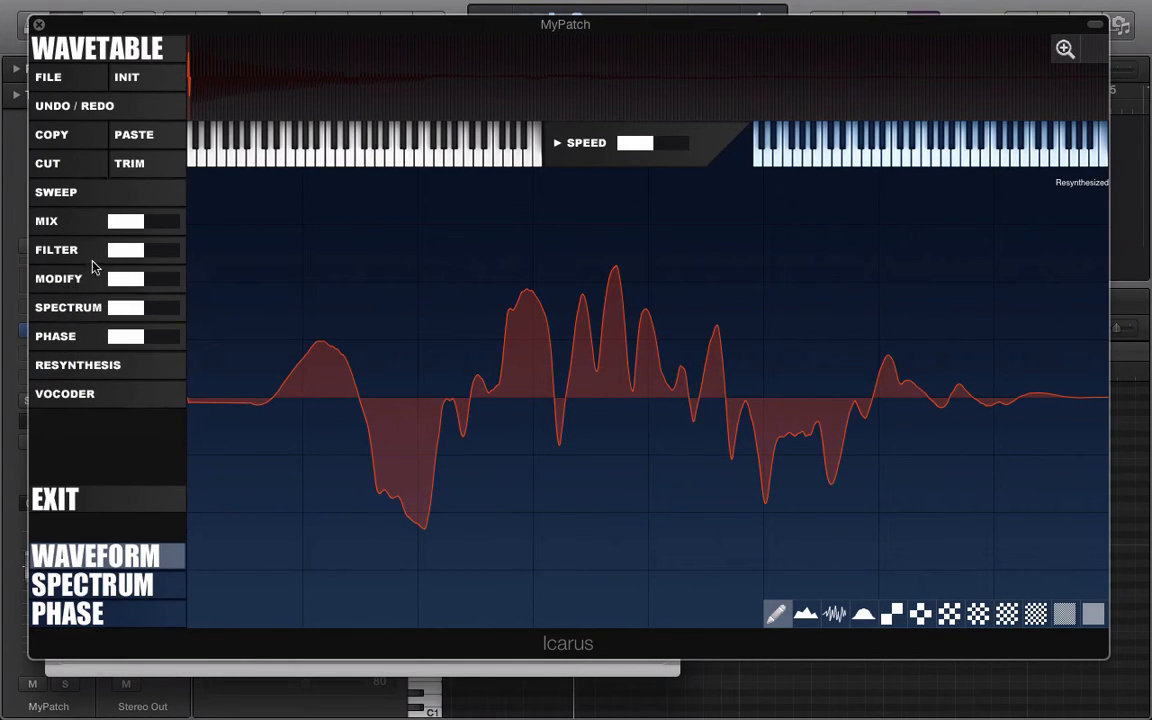
left_click(60, 221)
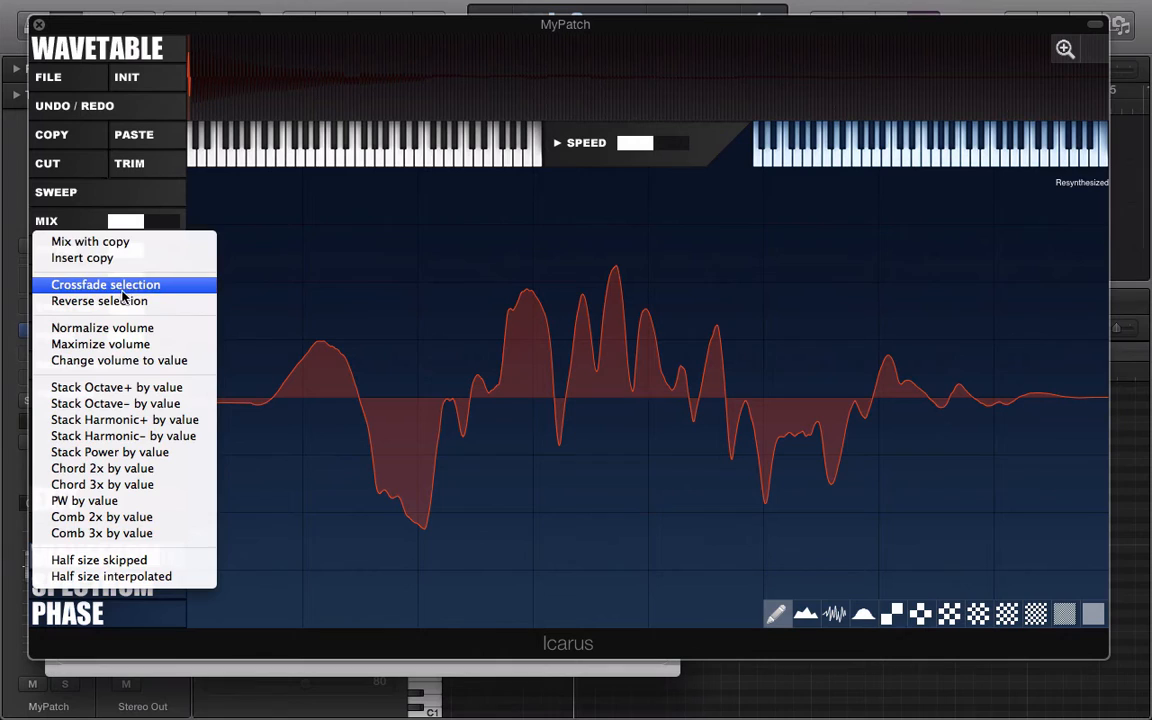
left_click(88, 220)
left_click(76, 214)
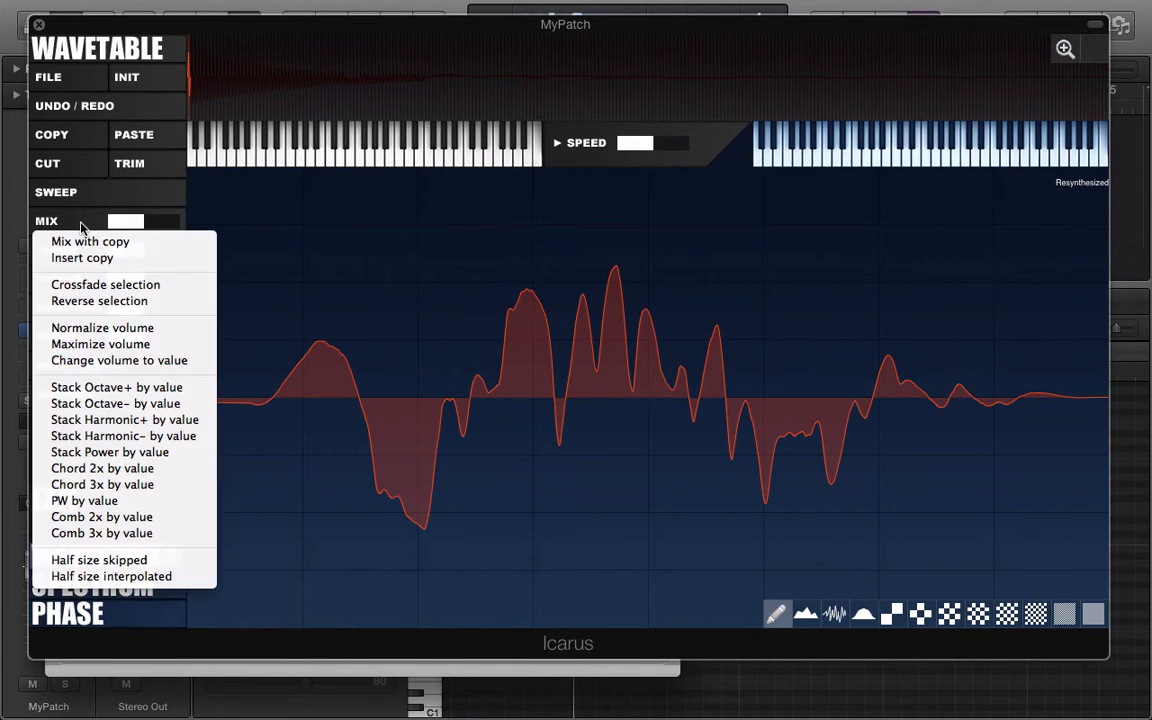
left_click(96, 302)
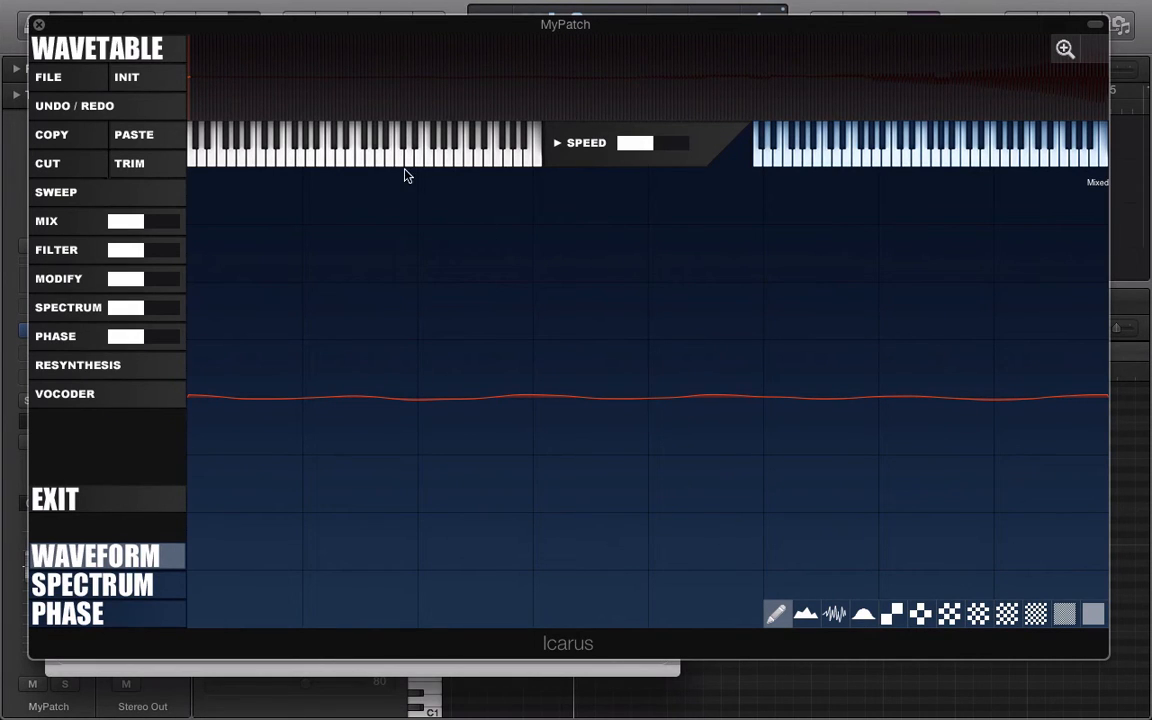
Return to the main synth view and set oscillator 1's morph mode to Hollow1 Key with a morph amount of 17
left_click(108, 499)
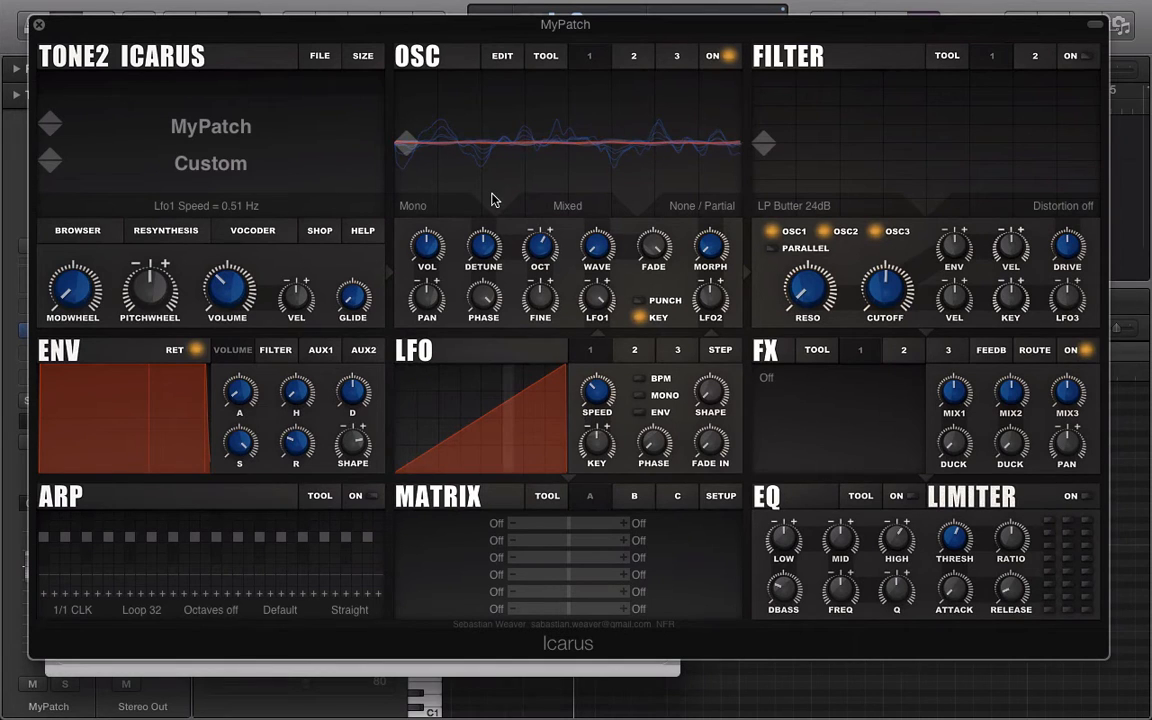
left_click(711, 206)
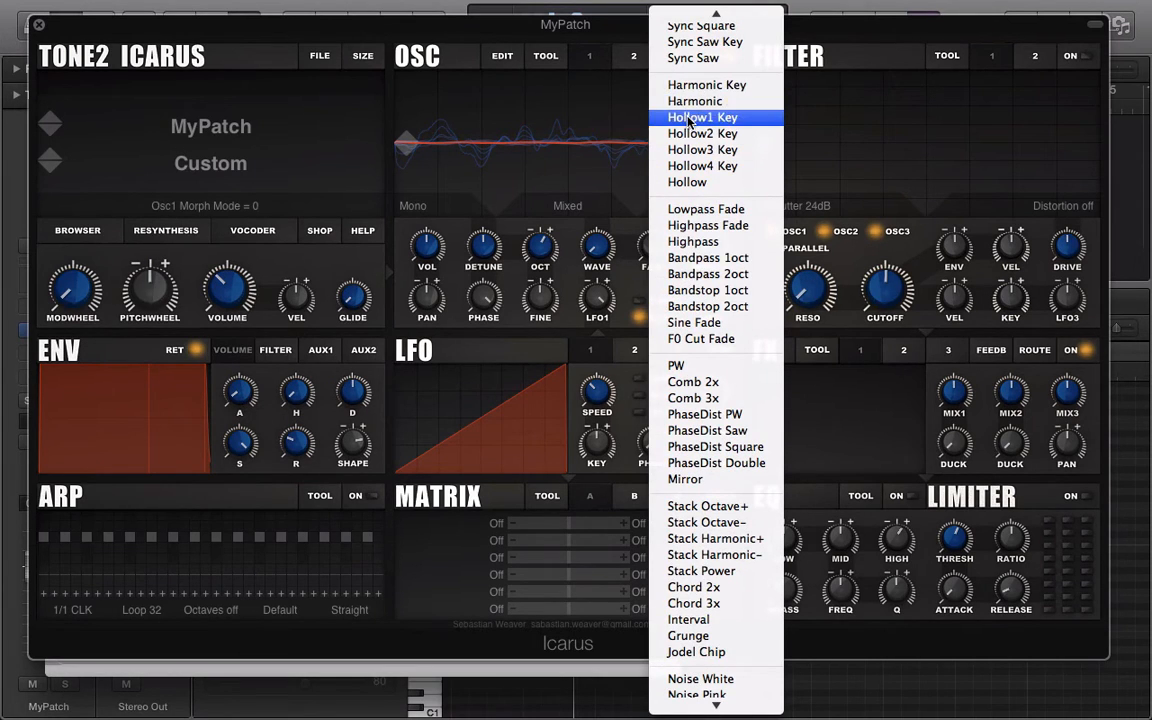
left_click(688, 118)
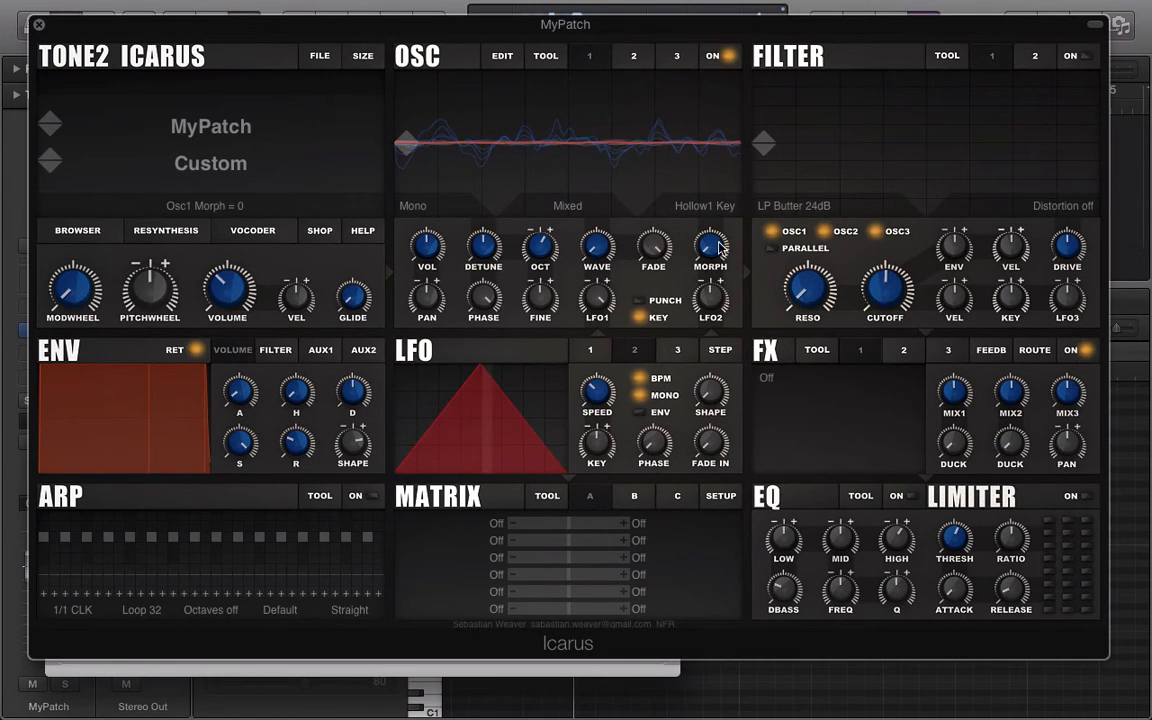
left_click_drag(711, 212, 710, 210)
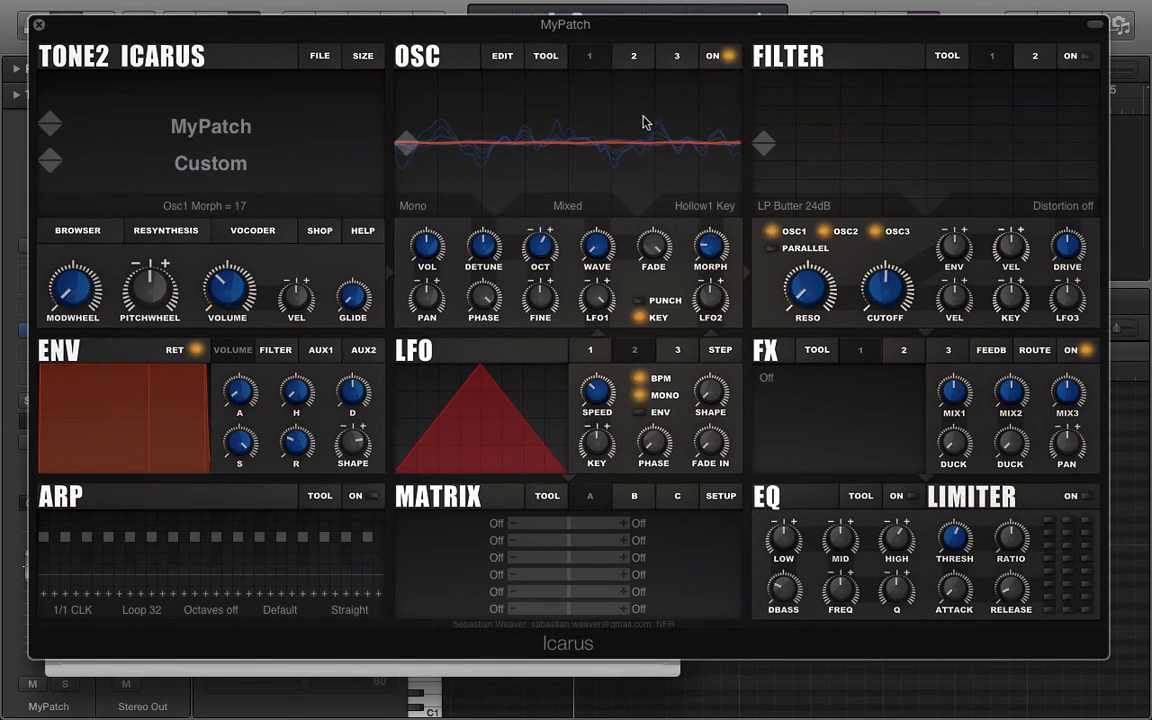
Apply the current morph setting permanently to oscillator 1's wavetable
left_click(546, 57)
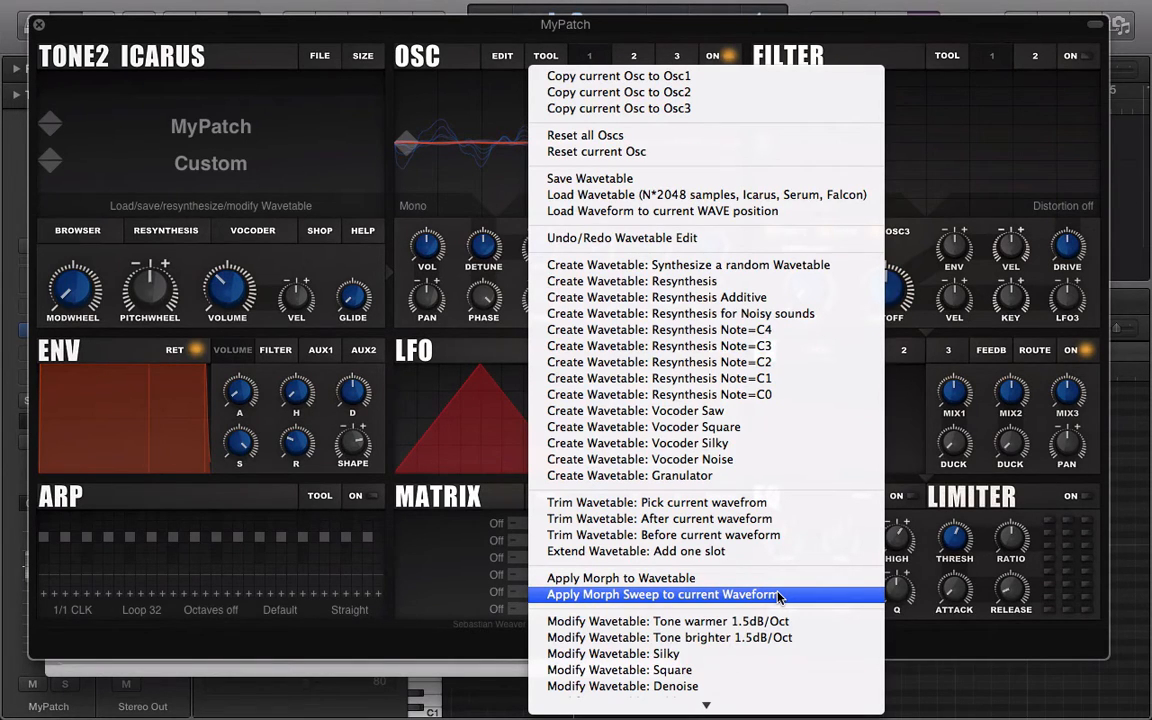
left_click(694, 581)
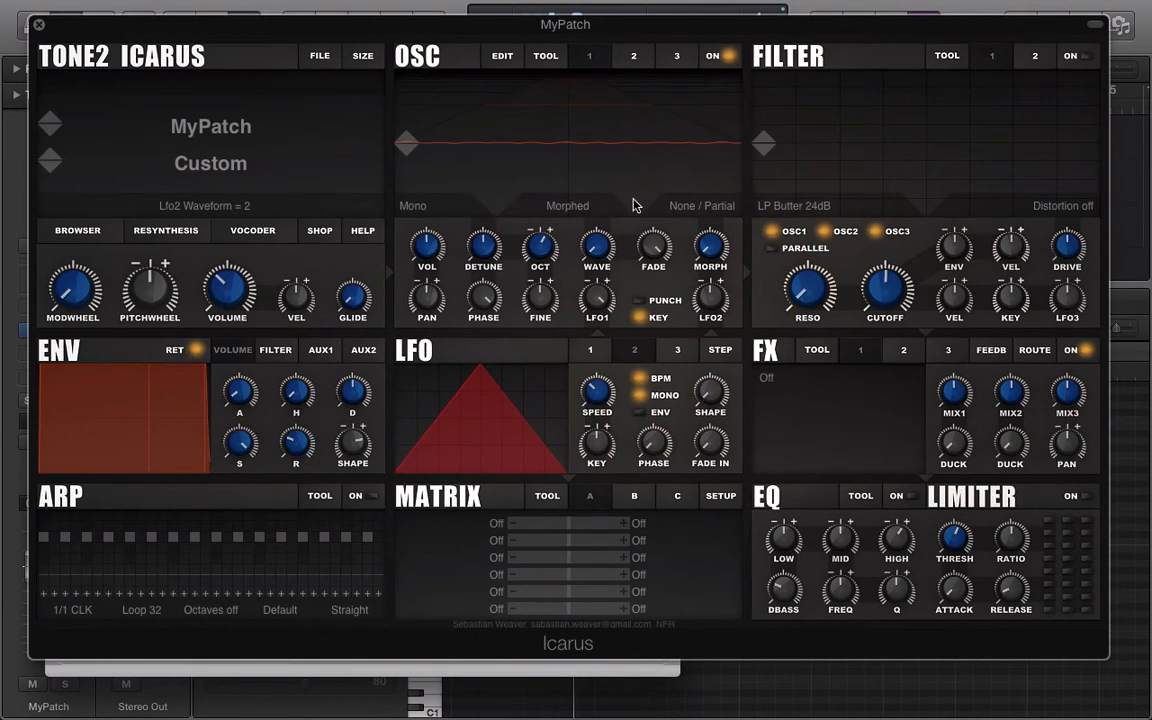
left_click(578, 206)
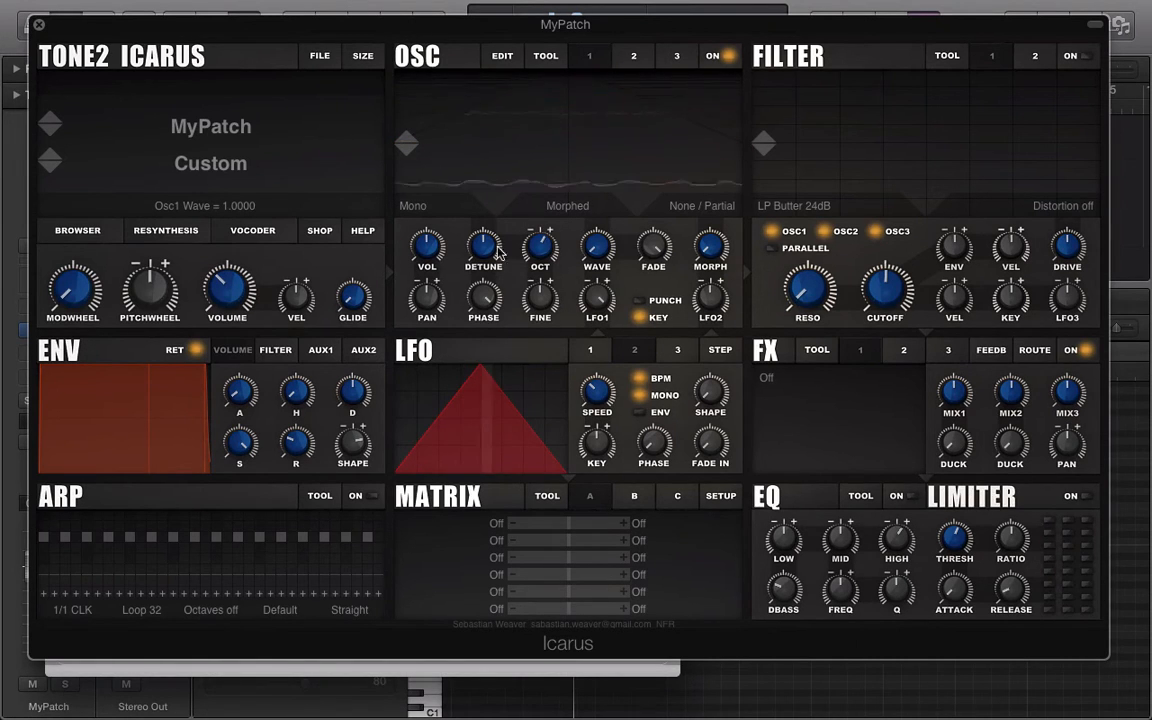
Set oscillator 1's unison mode to HyperStereo 6, reduce its detune and set its volume to 49
left_click(453, 212)
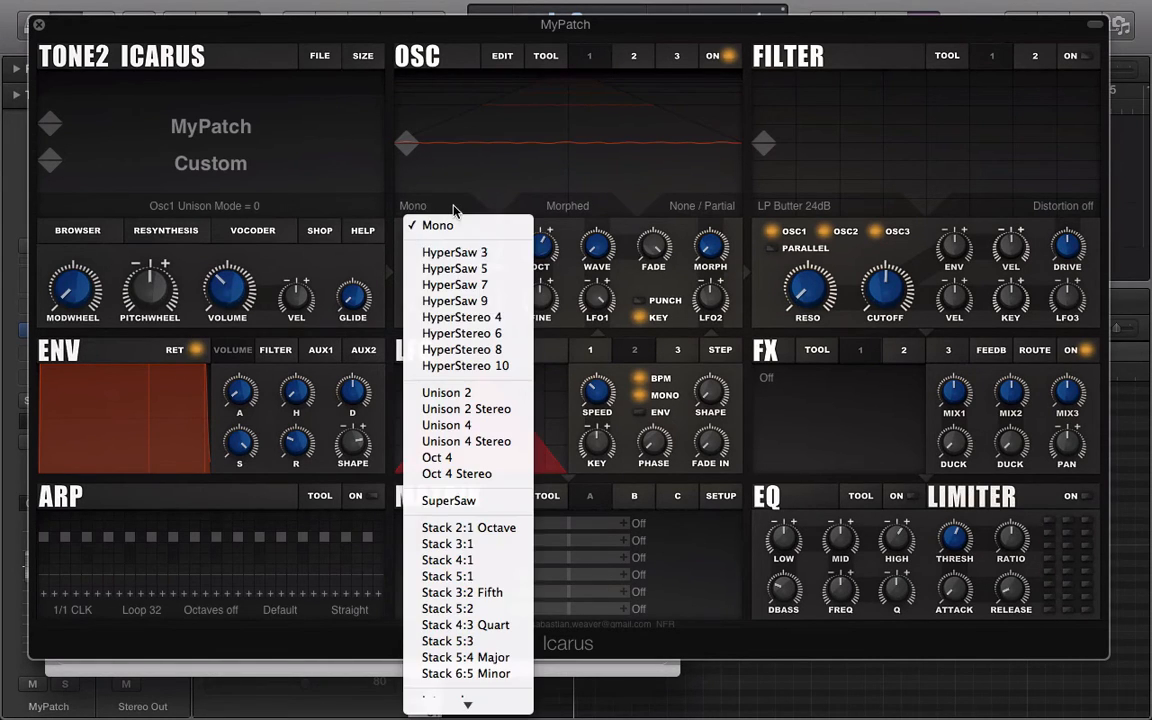
left_click(455, 333)
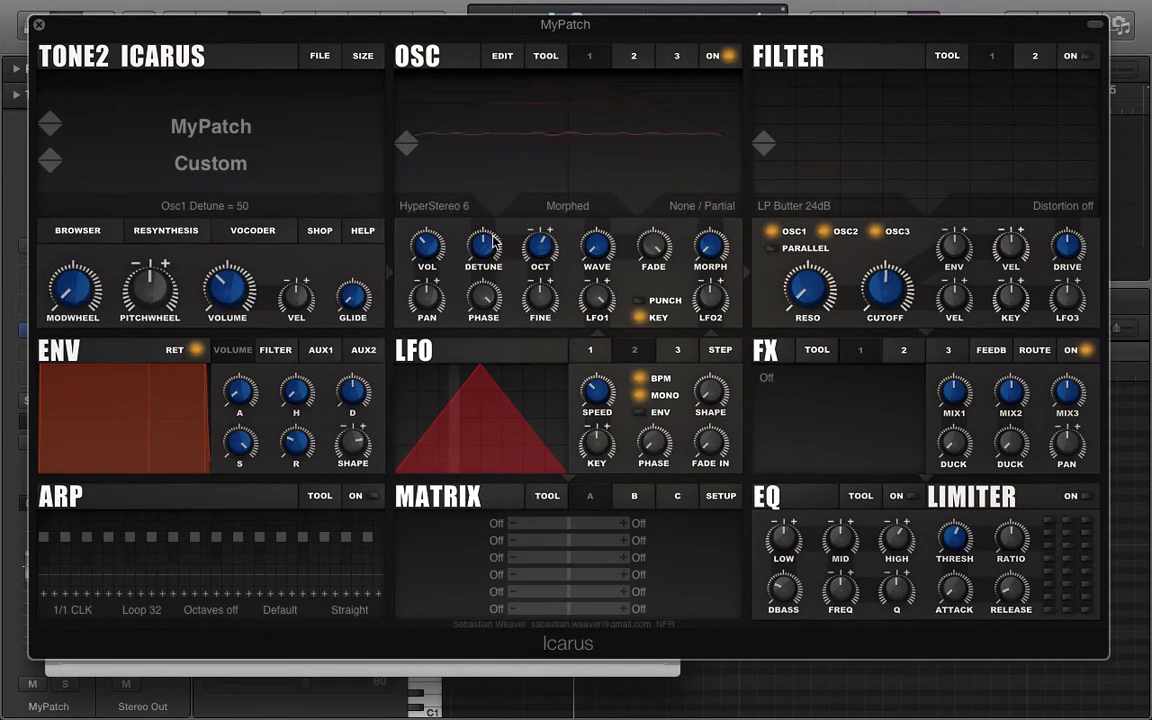
left_click_drag(493, 247, 495, 254)
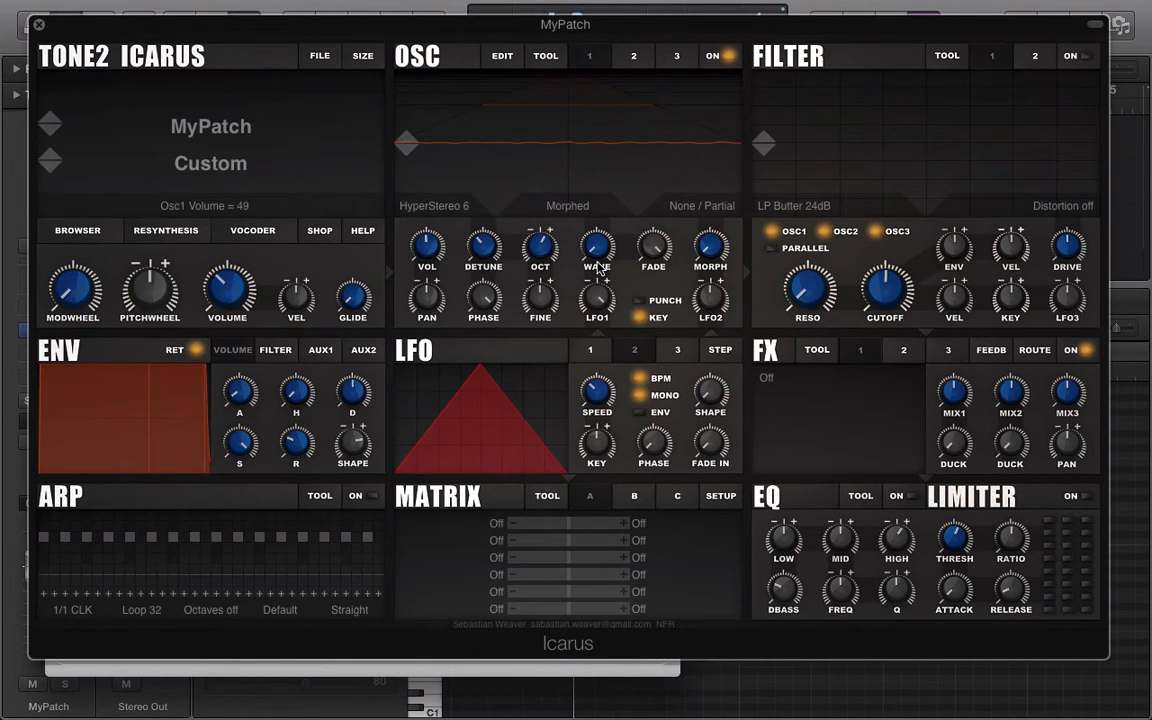
Move the plug-in window aside to reveal the tracks and Musical Typing window, and bring it back until all synth sections are visible
left_click_drag(190, 30, 725, 28)
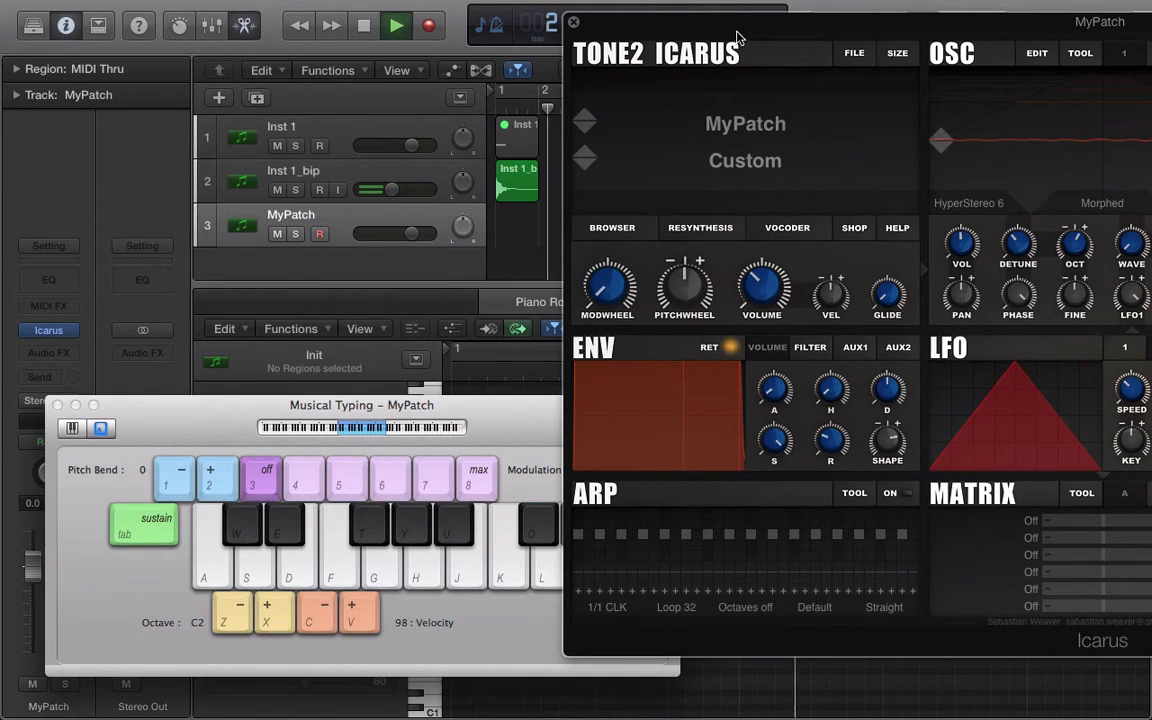
left_click_drag(617, 21, 385, 16)
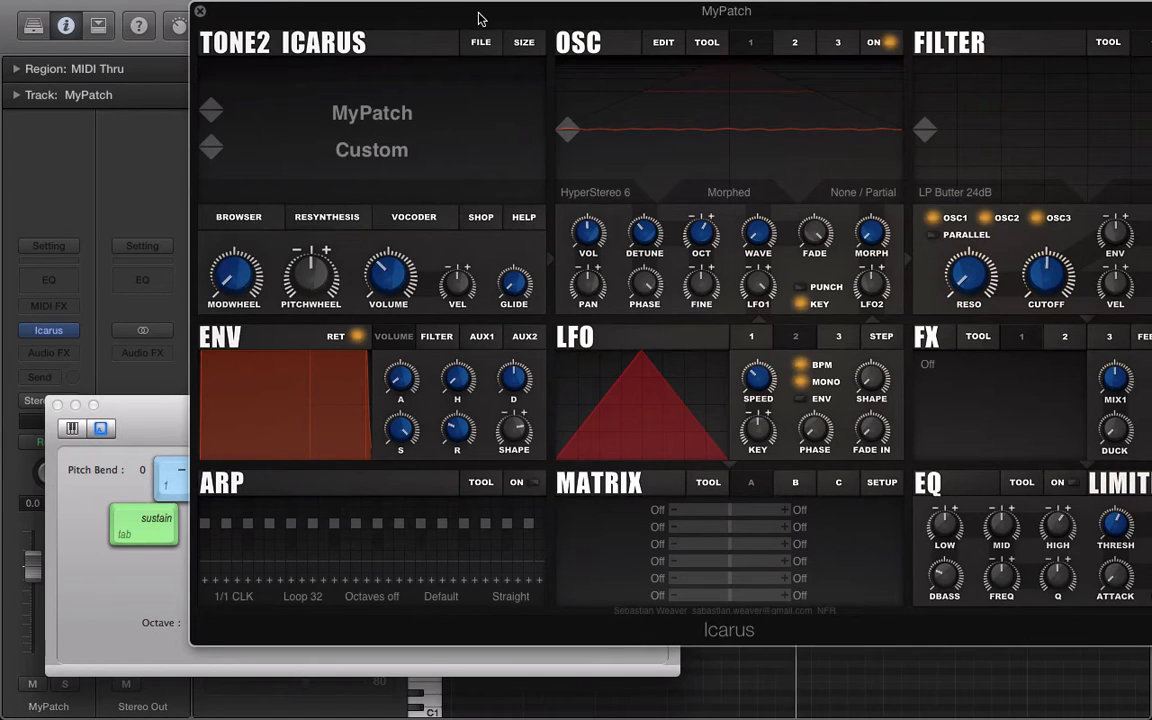
left_click_drag(476, 18, 365, 13)
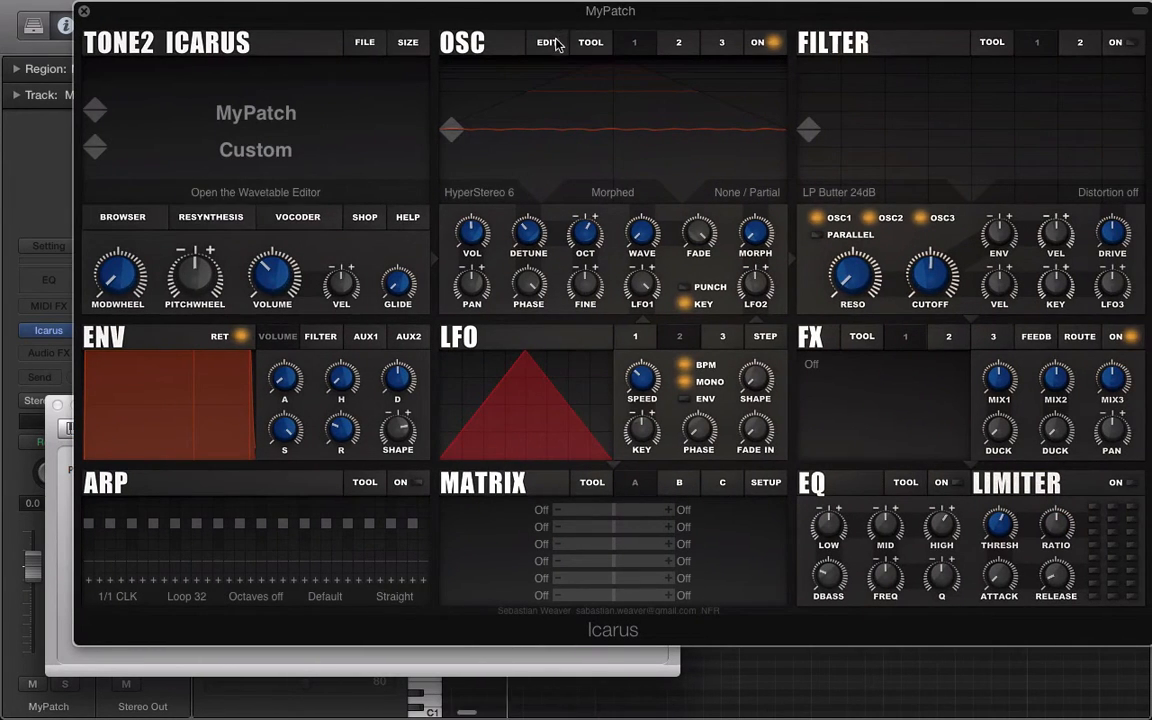
Copy oscillator 1's settings to oscillator 2 and display oscillator 2
left_click(548, 43)
left_click(110, 485)
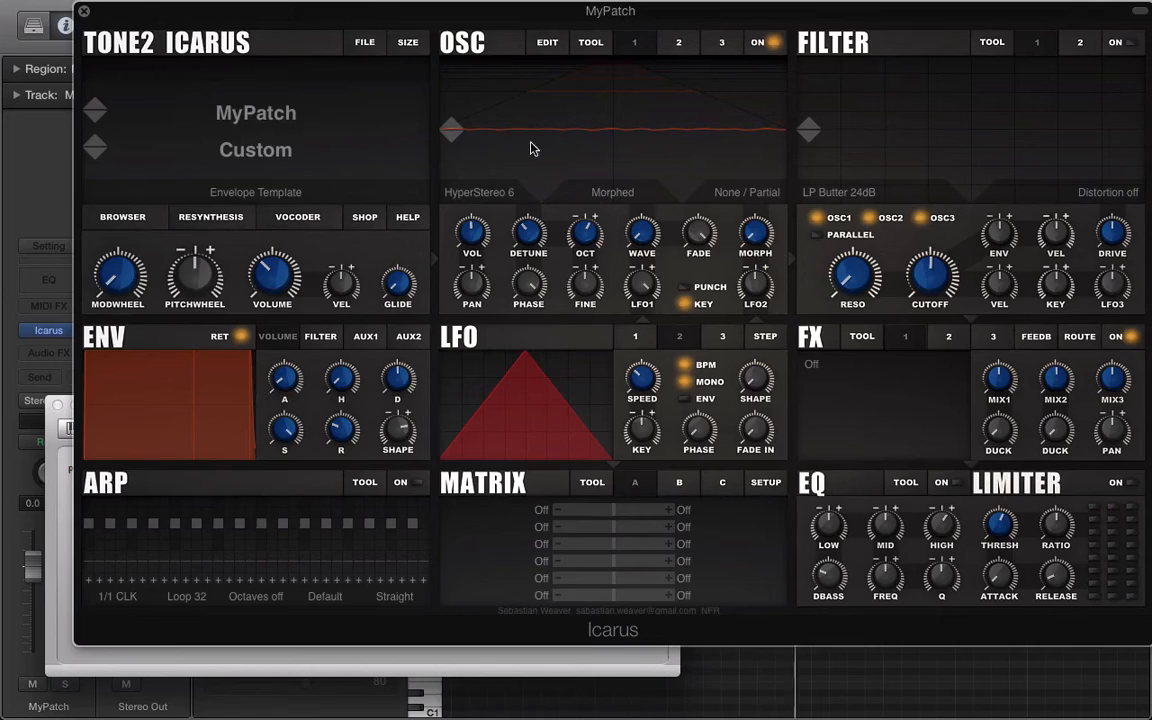
left_click(588, 44)
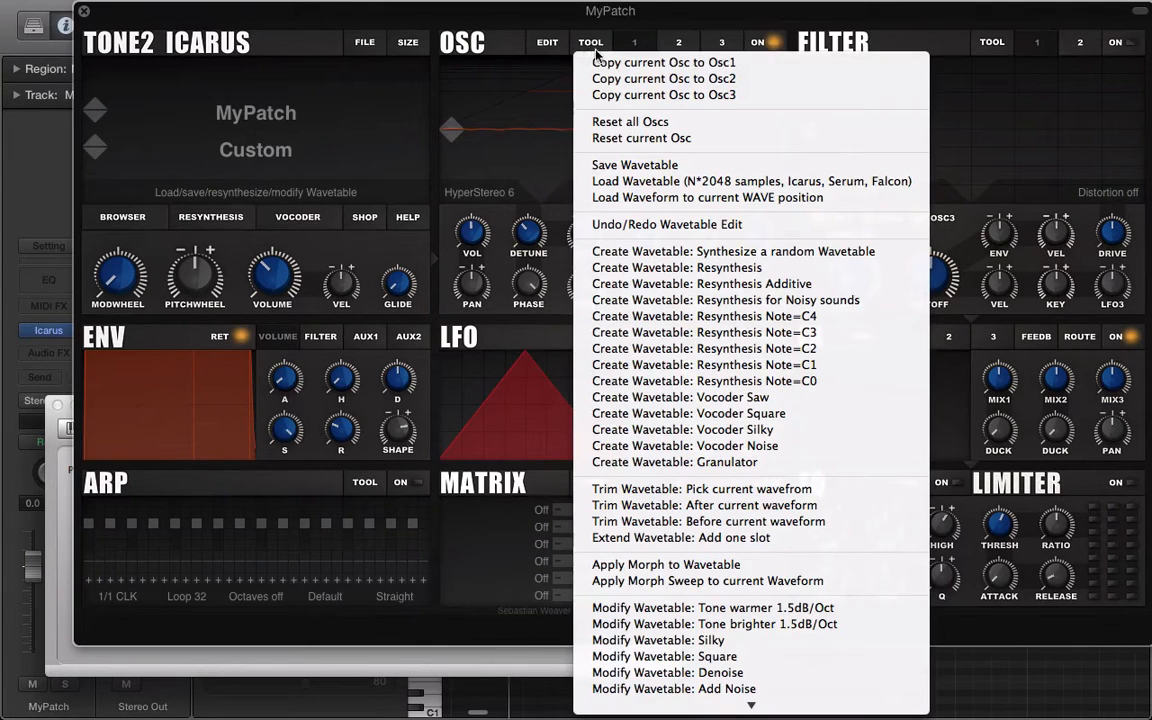
left_click(632, 80)
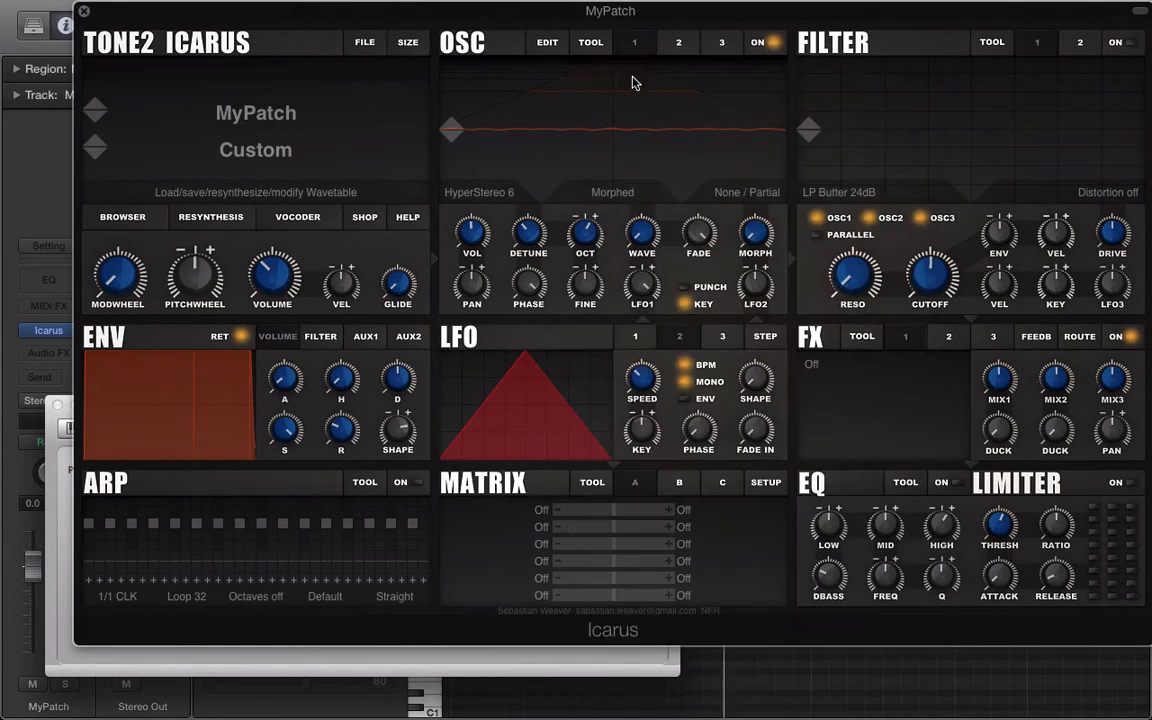
left_click(679, 43)
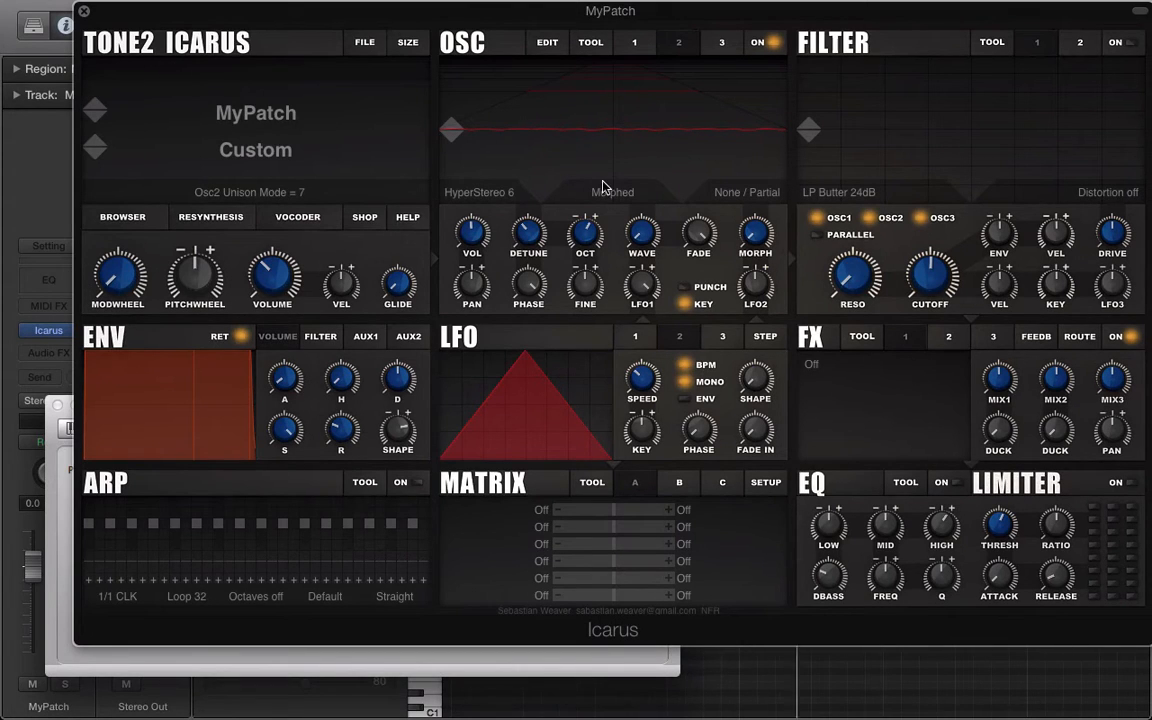
Open oscillator 2's wavetable in the wavetable editor and apply Reverse selection to it
left_click(547, 50)
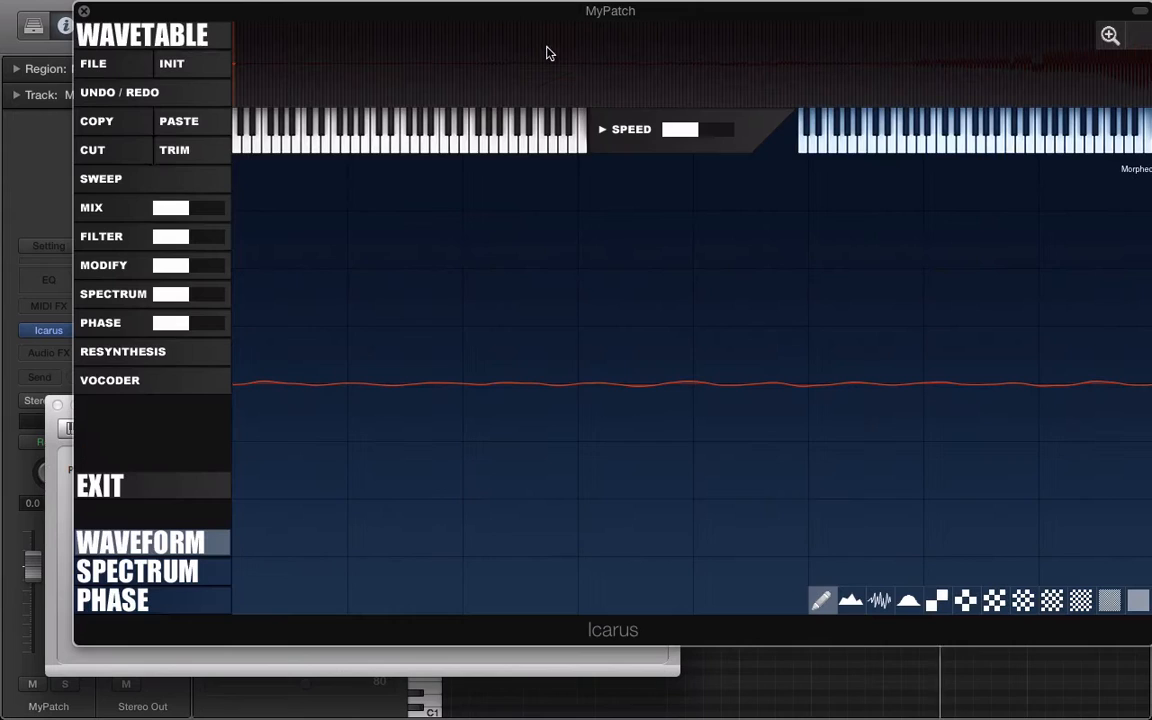
left_click(113, 210)
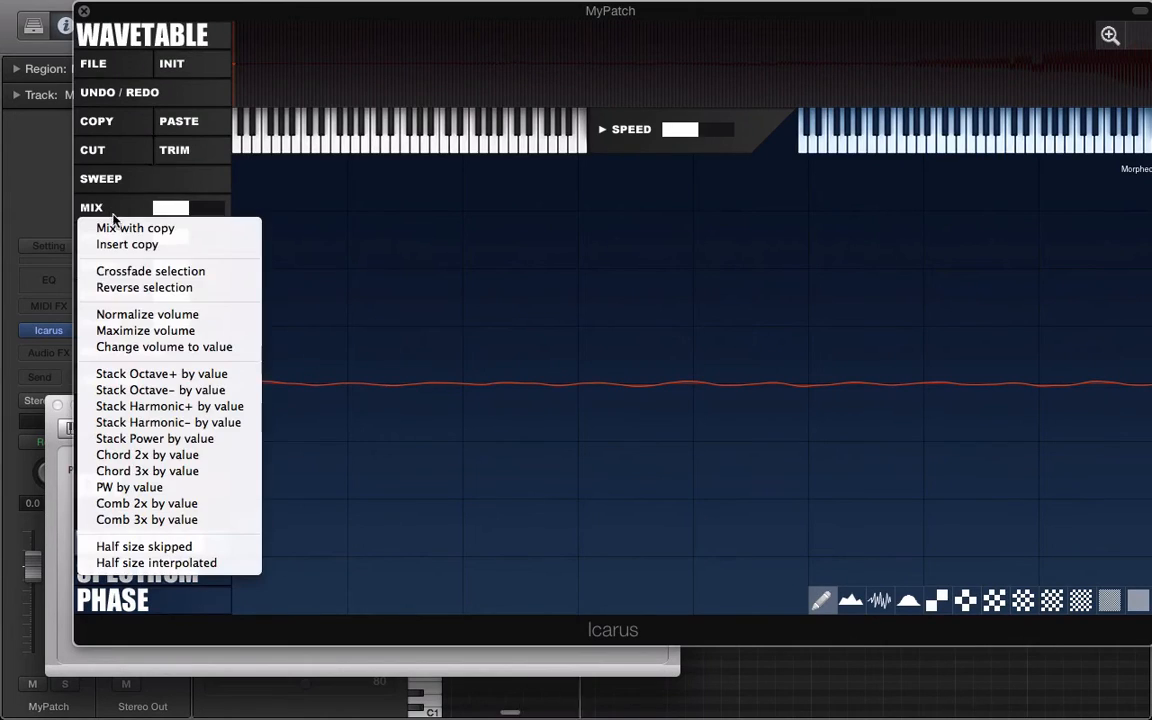
left_click(127, 289)
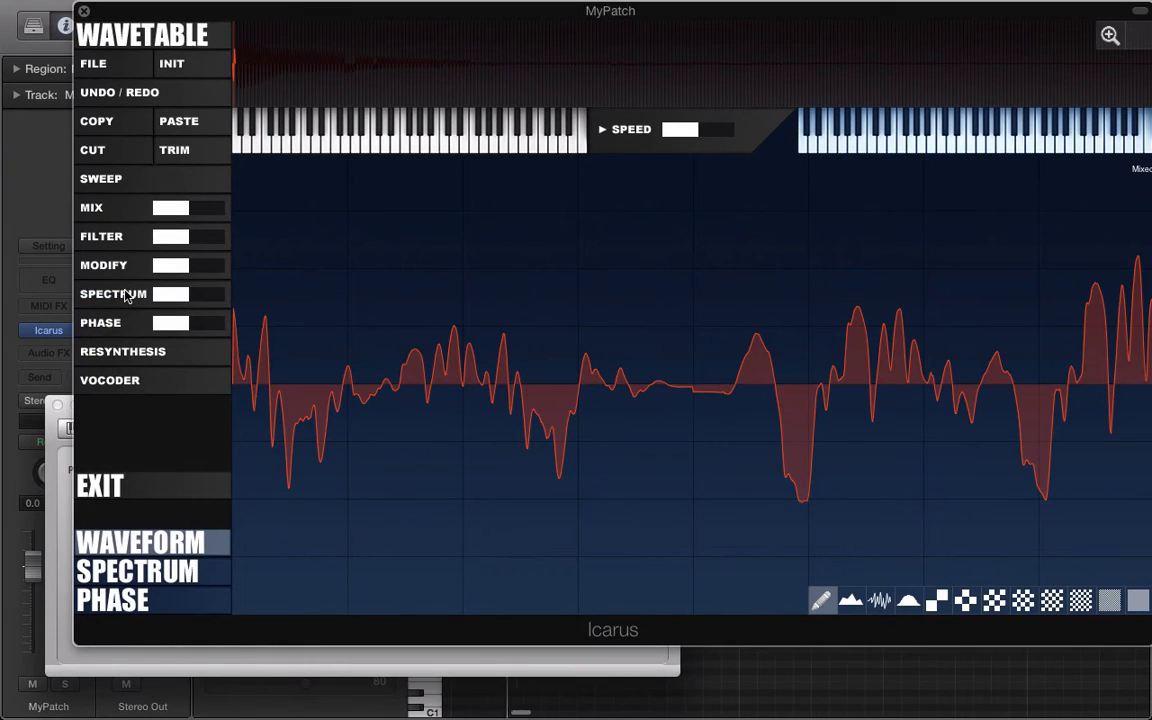
Apply Tone warmer to oscillator 2's wavetable with the filter amount at about 85%, and return to the main synth view
left_click(125, 236)
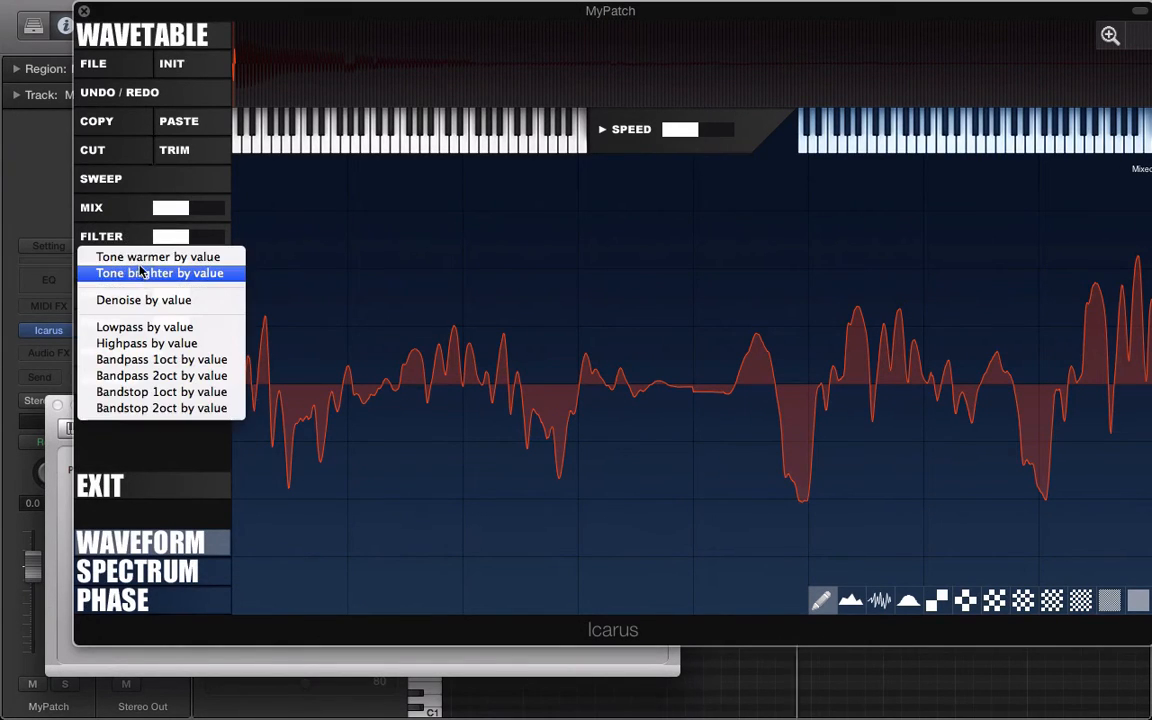
left_click(127, 196)
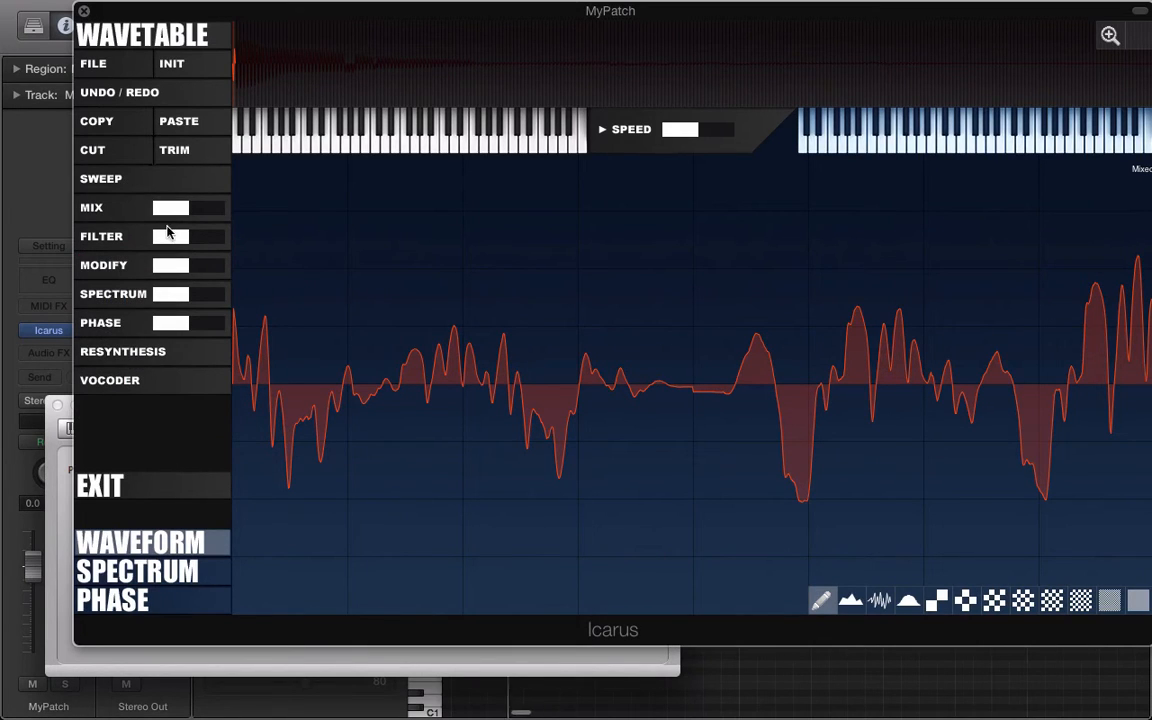
mouse_move(207, 244)
left_mouse_down()
mouse_move(180, 244)
mouse_move(213, 241)
left_mouse_up()
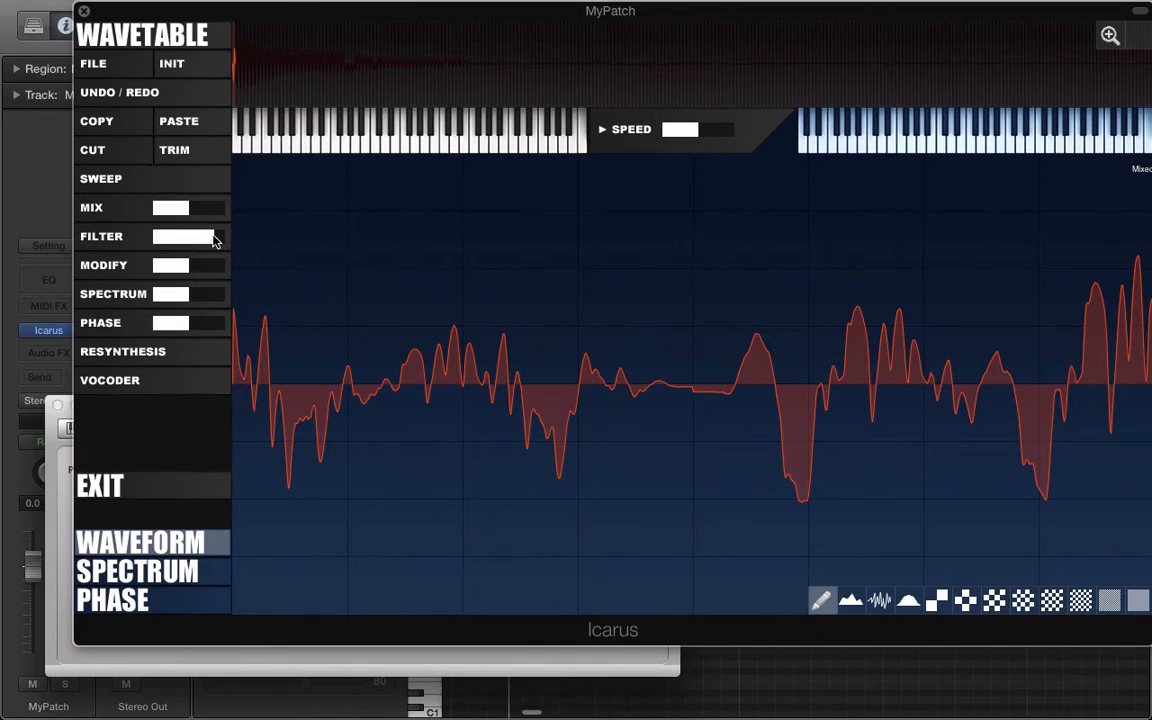
left_click(130, 236)
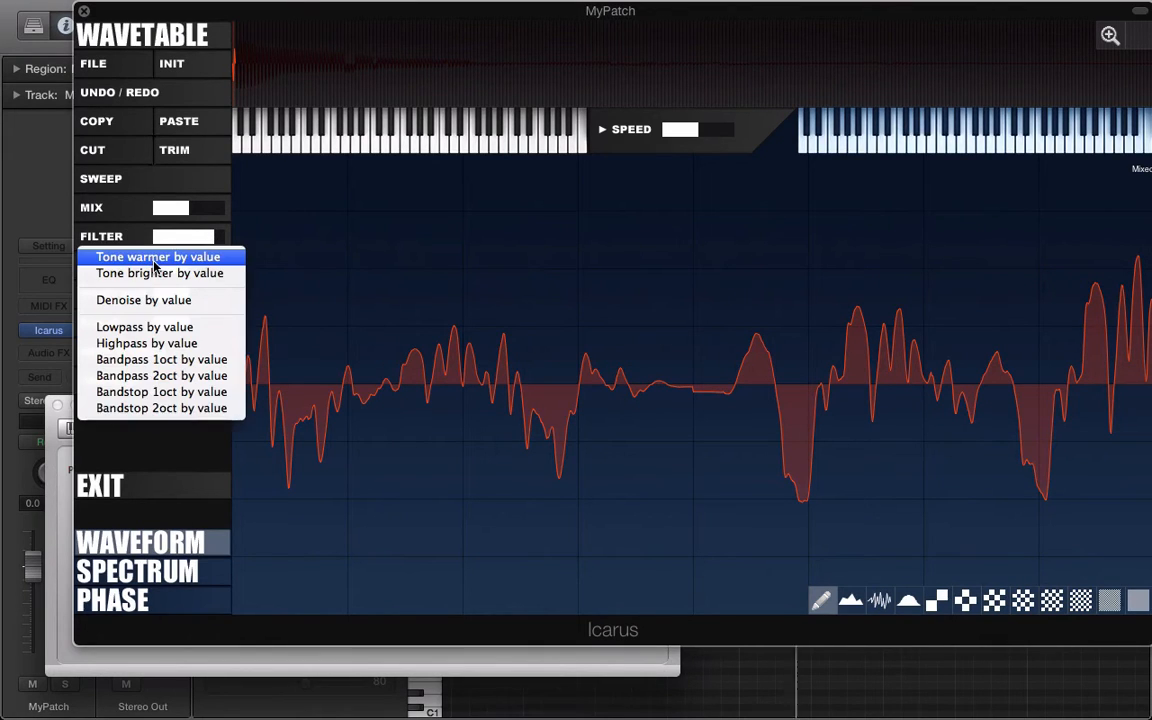
left_click(154, 261)
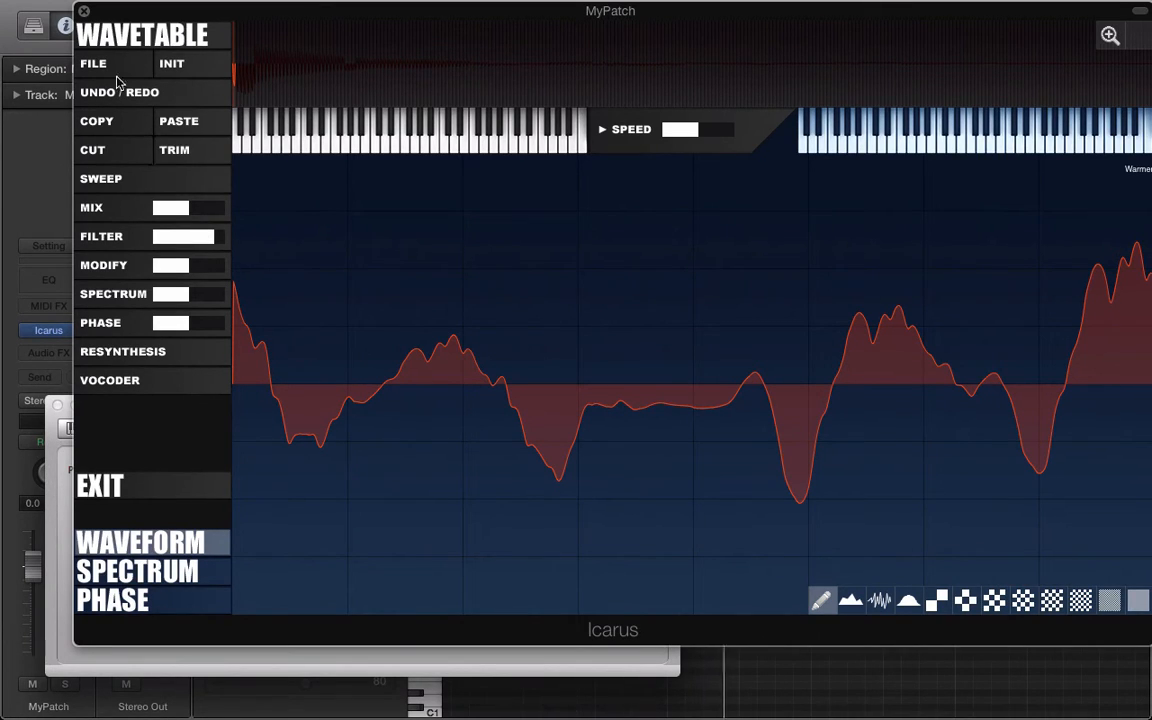
left_click(130, 487)
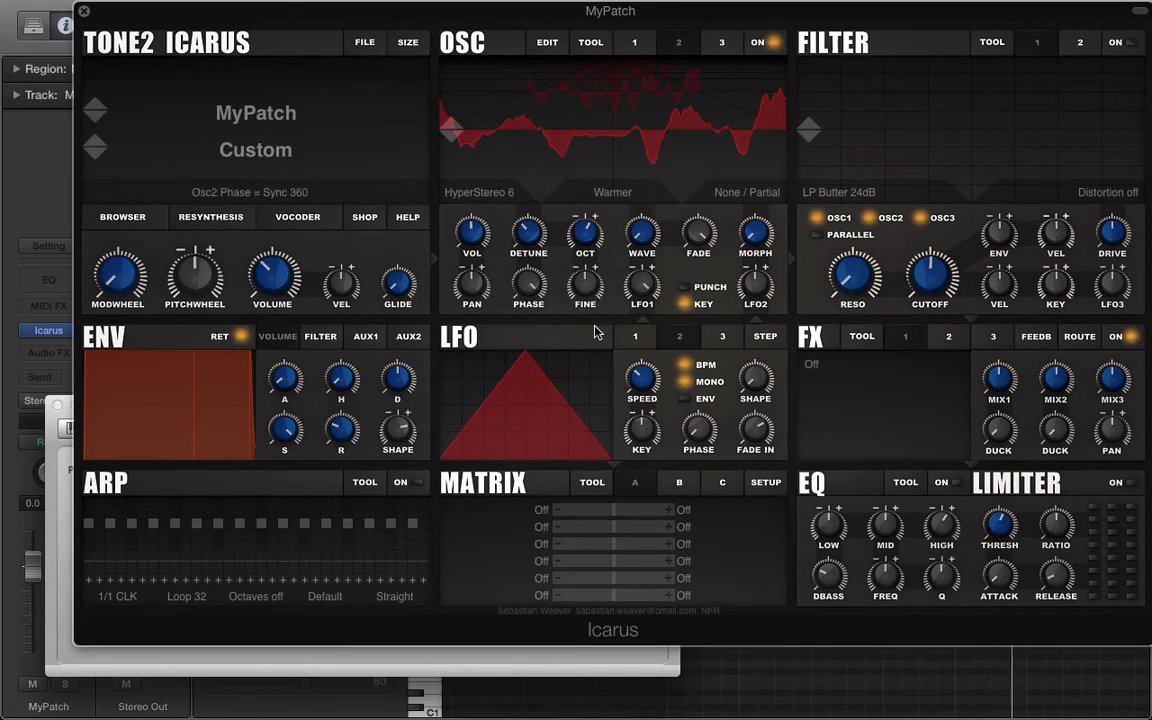
Turn on ENV mode for LFO 1 and switch oscillator 1 off
left_click(636, 336)
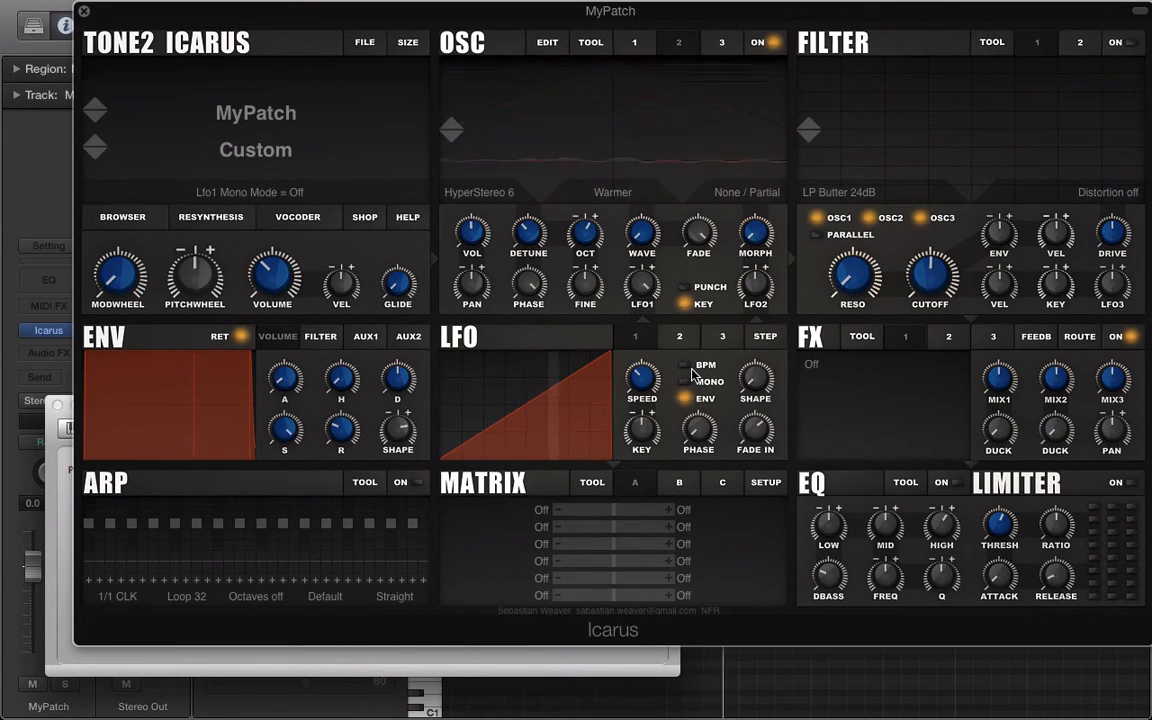
key("XF86AudioRaiseVolume")
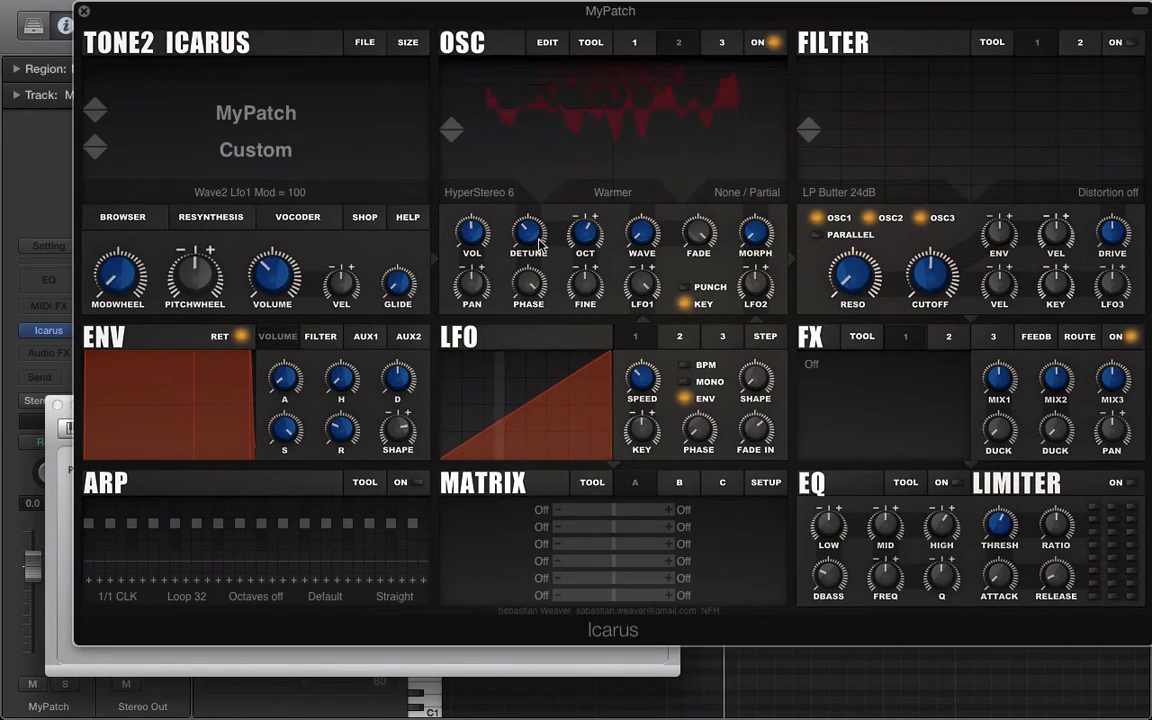
left_click(634, 42)
left_click(775, 42)
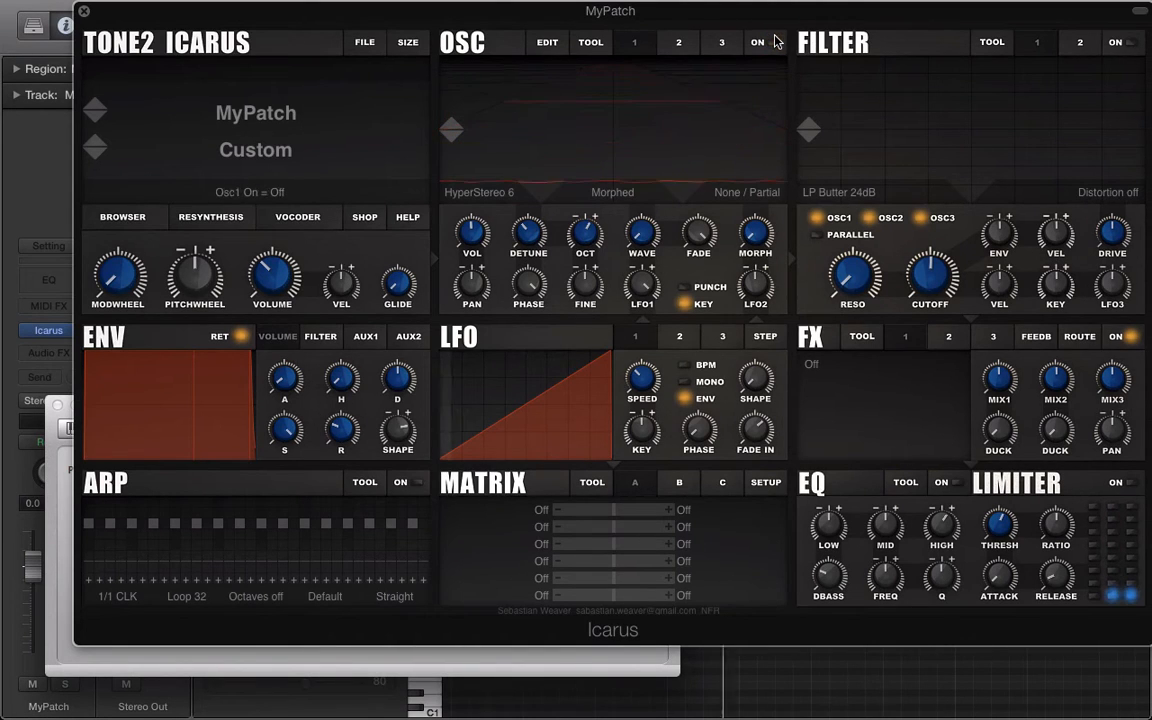
Compare the wavetables of oscillators 2 and 1, and open oscillator 2's wavetable in the wavetable editor
left_click(681, 44)
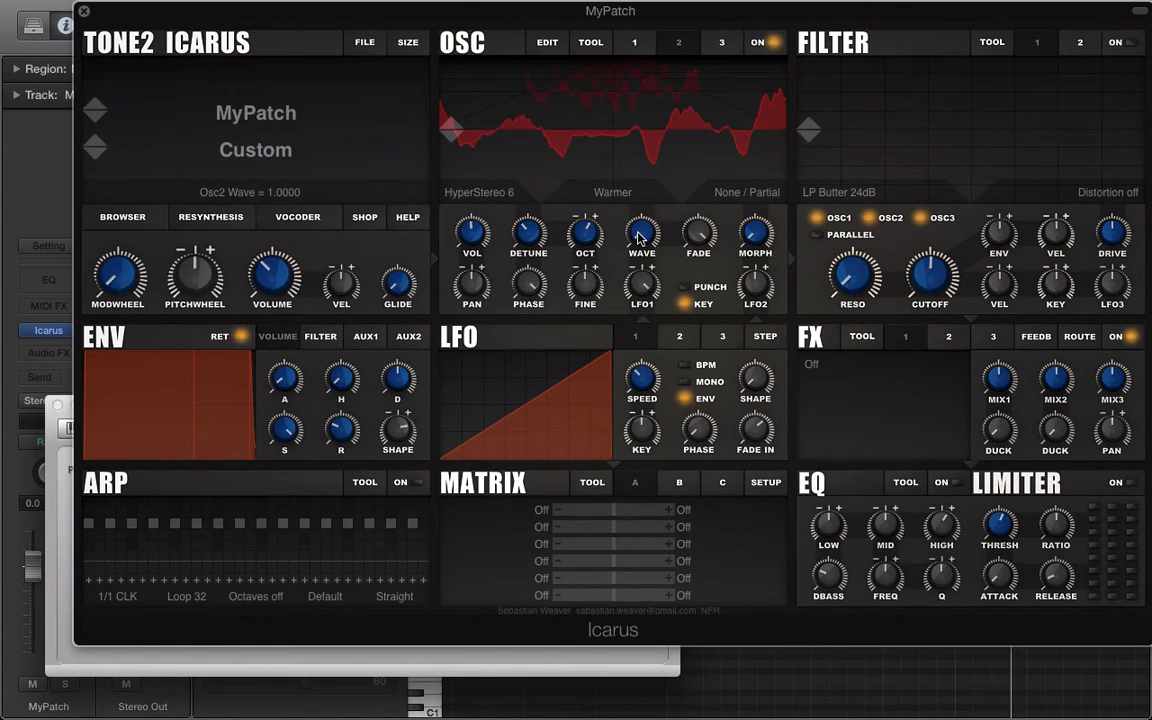
left_click(634, 43)
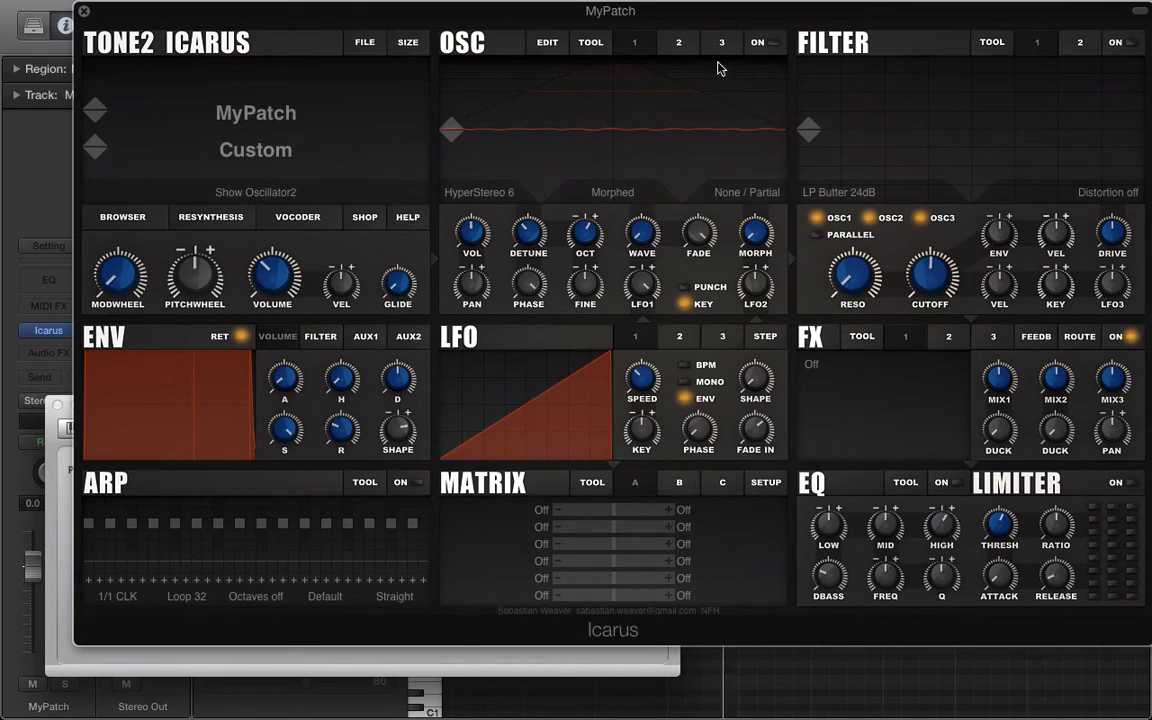
left_click(679, 42)
left_click(548, 43)
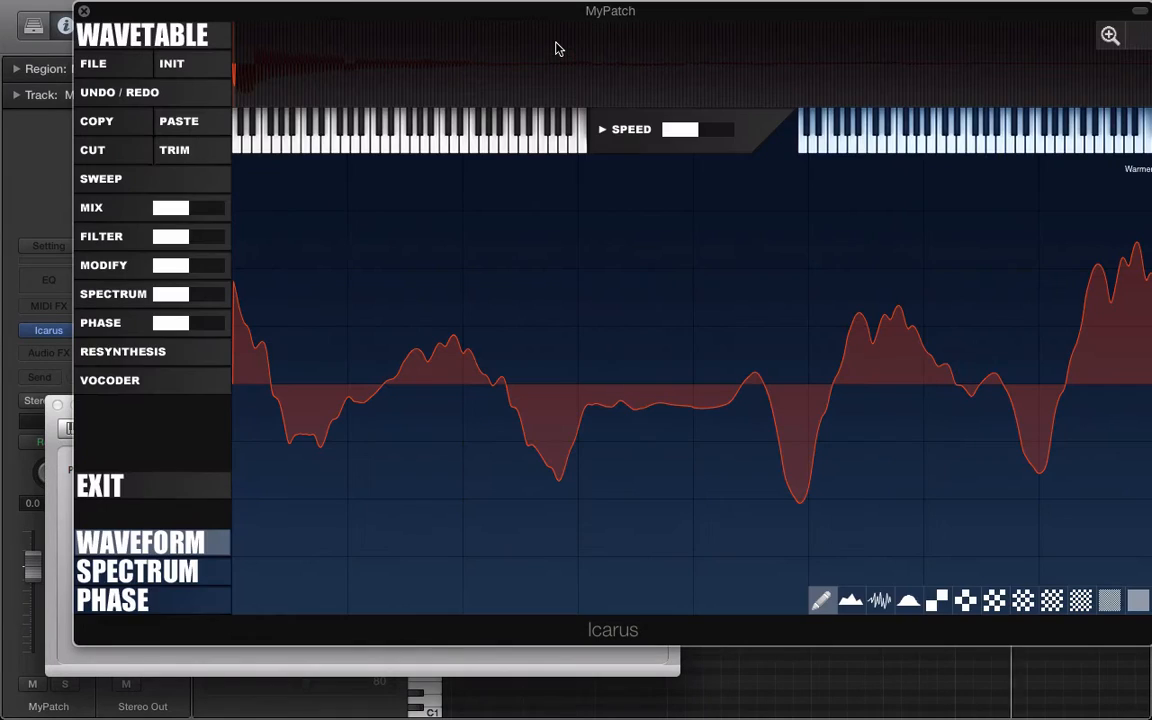
Lower the modify amount to about 30% and apply Saturate by value to oscillator 2's wavetable
left_click(118, 267)
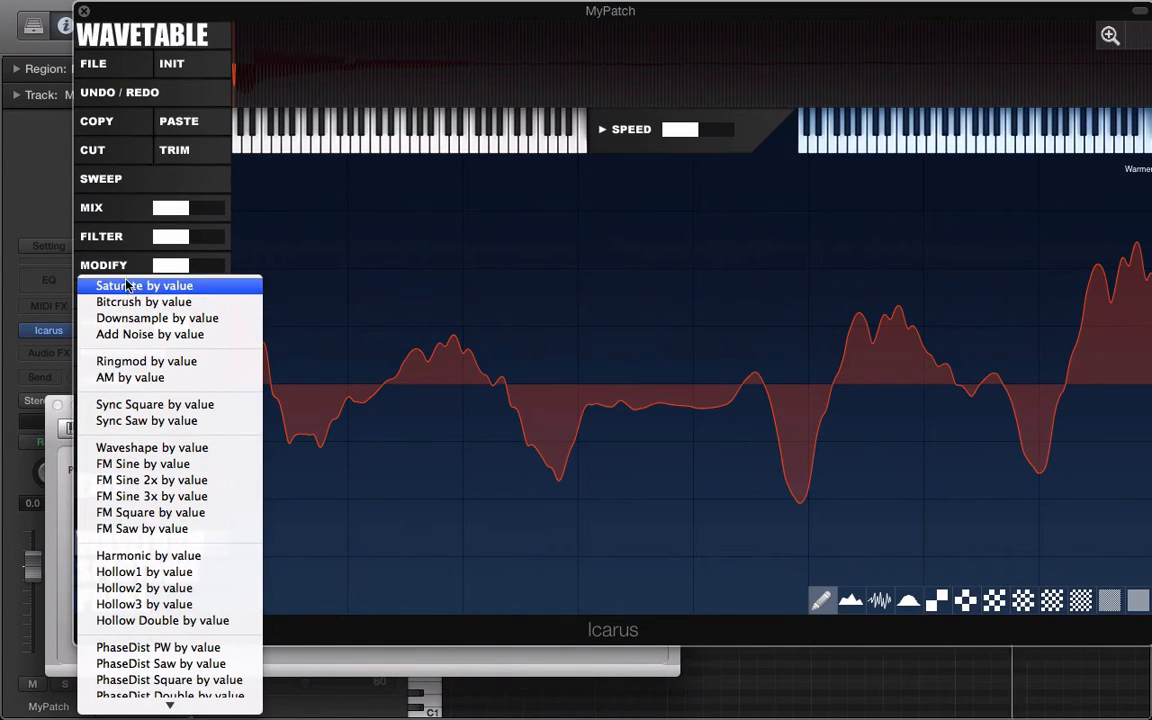
left_click(124, 264)
left_click_drag(163, 266, 173, 266)
left_click(131, 266)
left_click(455, 265)
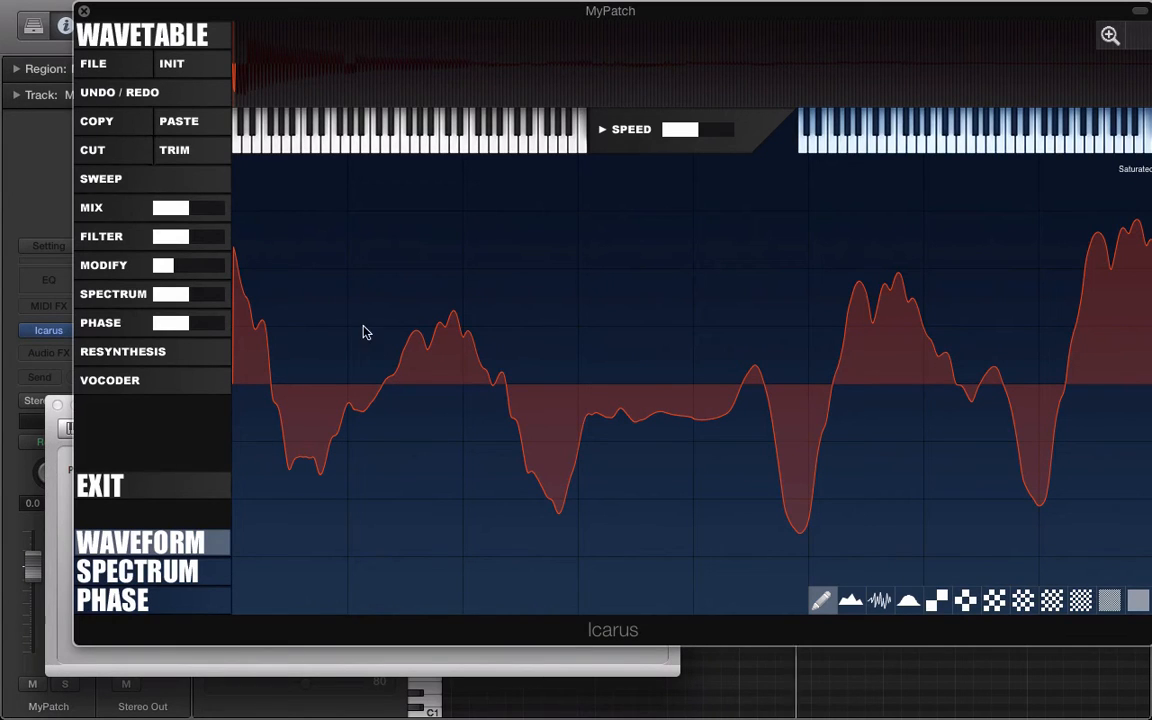
Apply Add Noise by value to oscillator 2's wavetable, once as set and once with the modify amount raised to about 55%
left_click(131, 293)
left_click(112, 265)
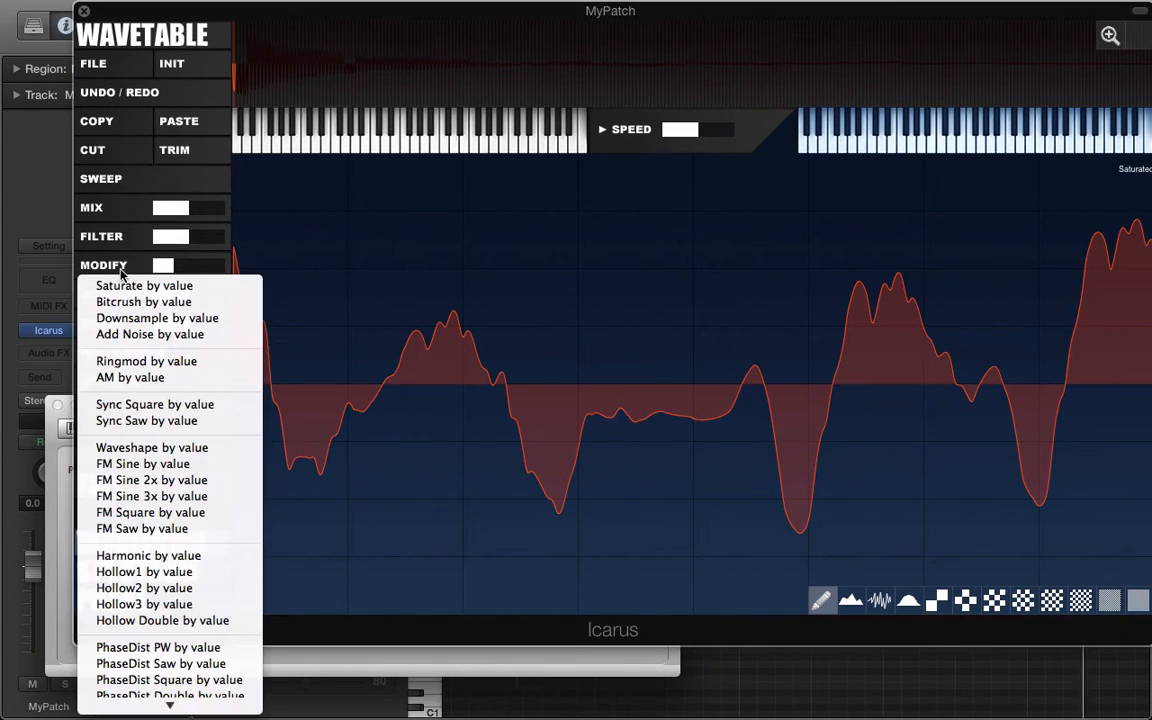
left_click(150, 334)
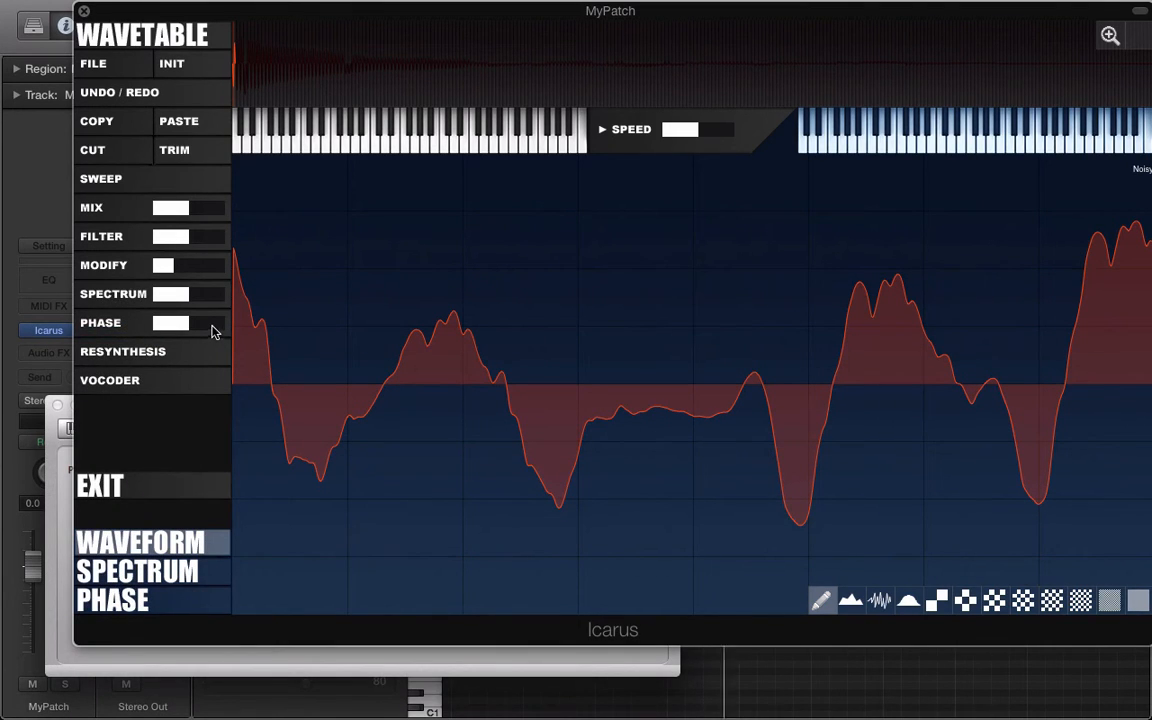
left_click_drag(165, 264, 192, 272)
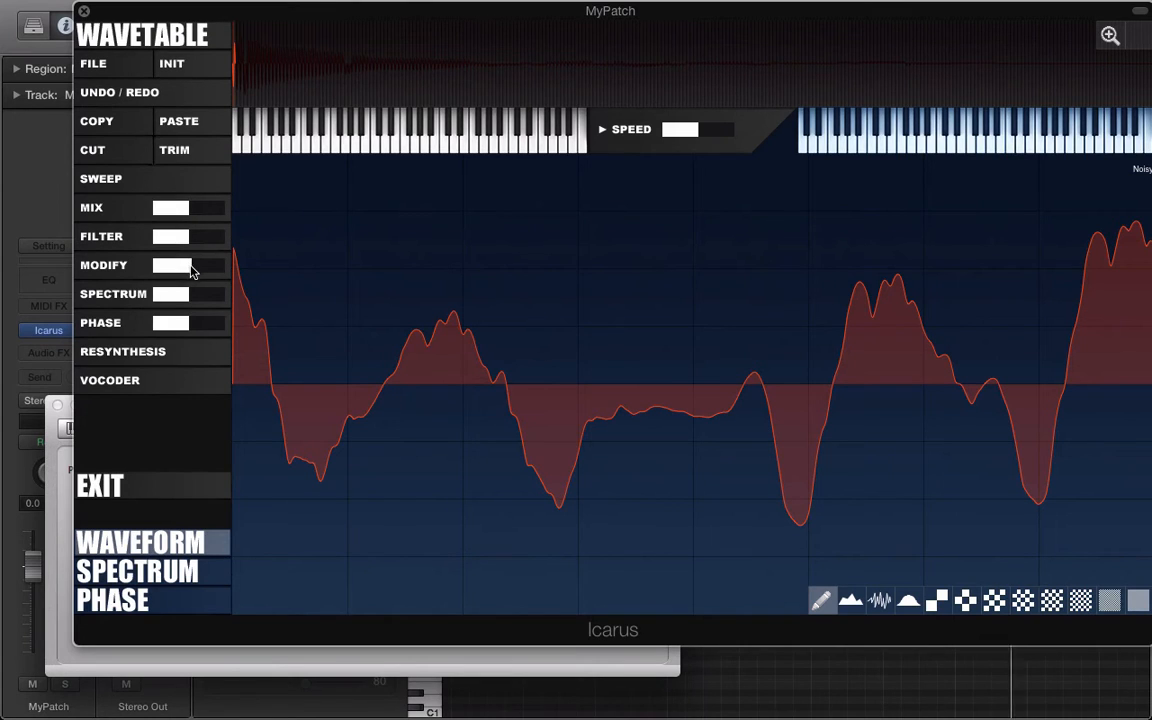
left_click(123, 267)
left_click(141, 338)
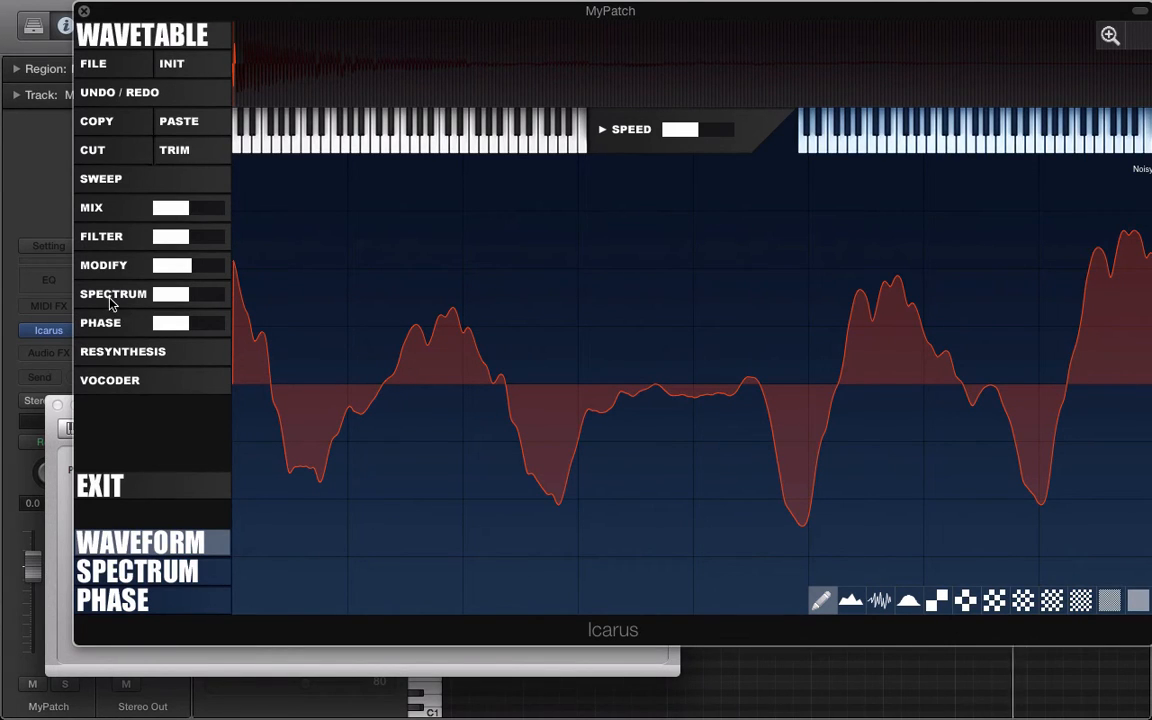
Invert the phases of oscillator 2's wavetable and apply Enhance by value with the spectrum amount at about 85%
left_click(115, 321)
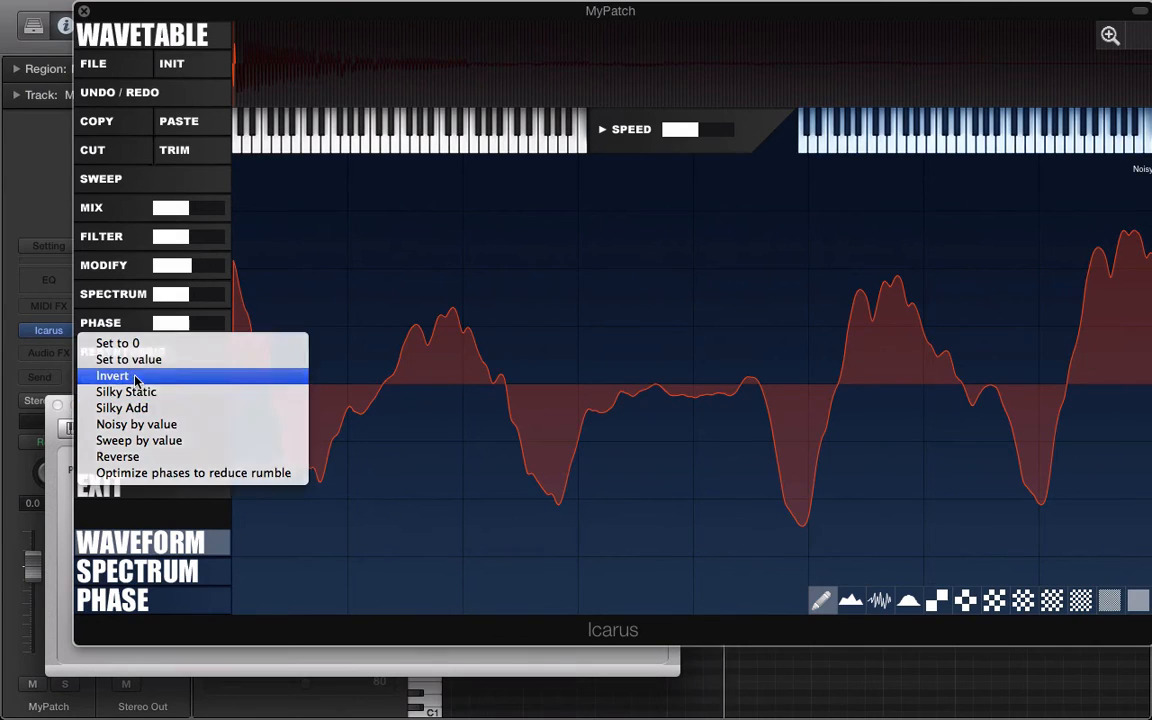
left_click(130, 375)
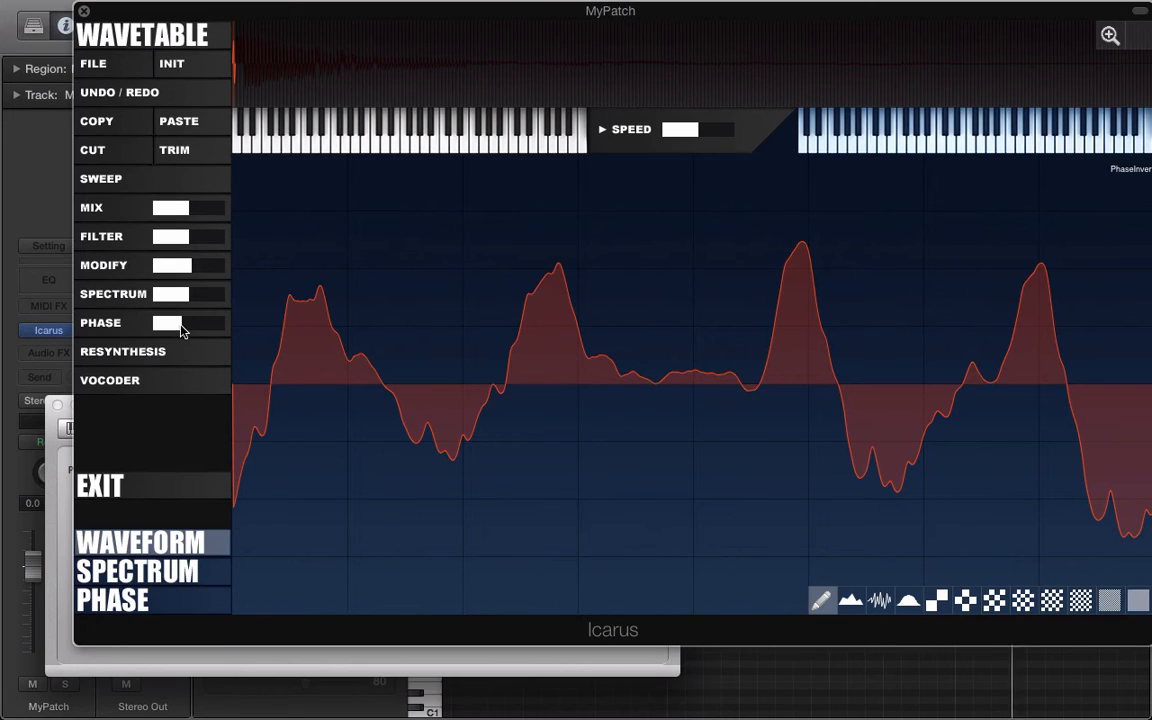
left_click(139, 301)
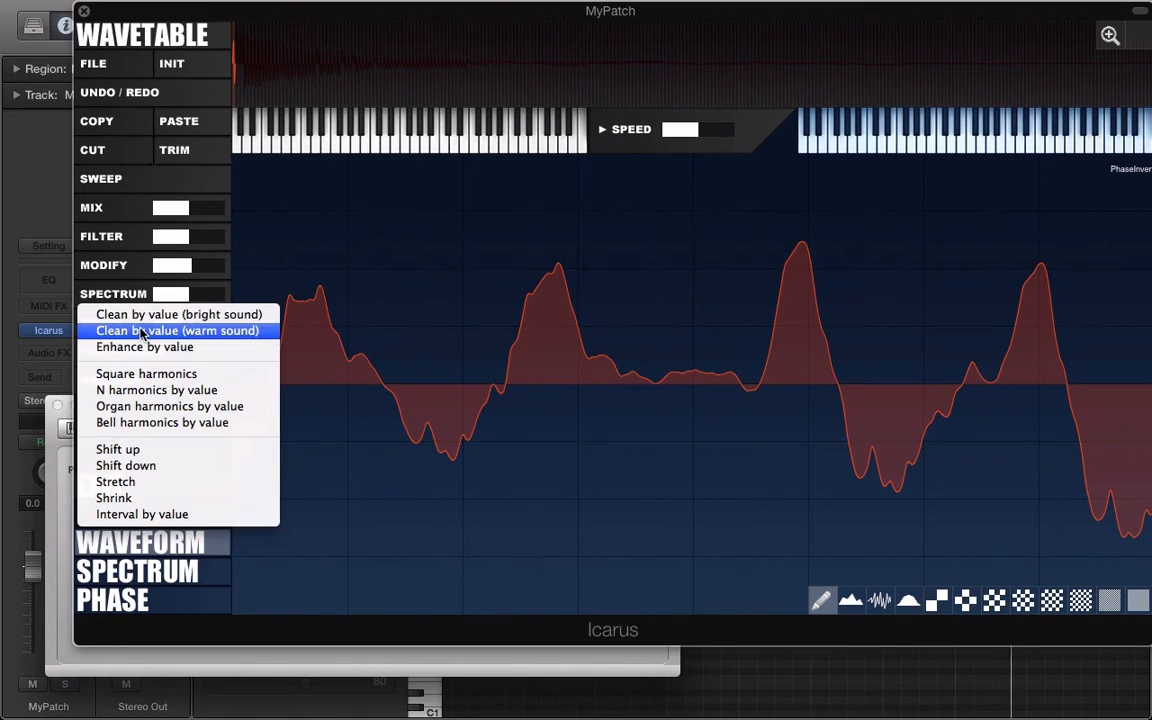
left_click(115, 281)
left_click_drag(188, 297, 212, 295)
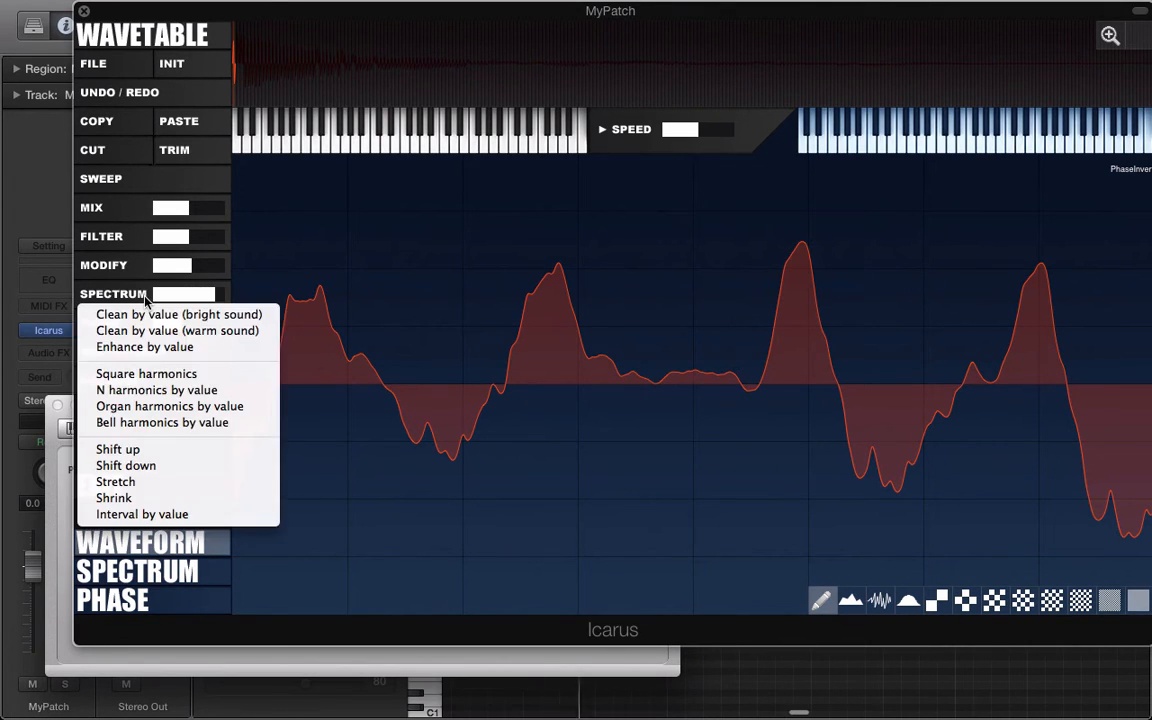
left_click(133, 347)
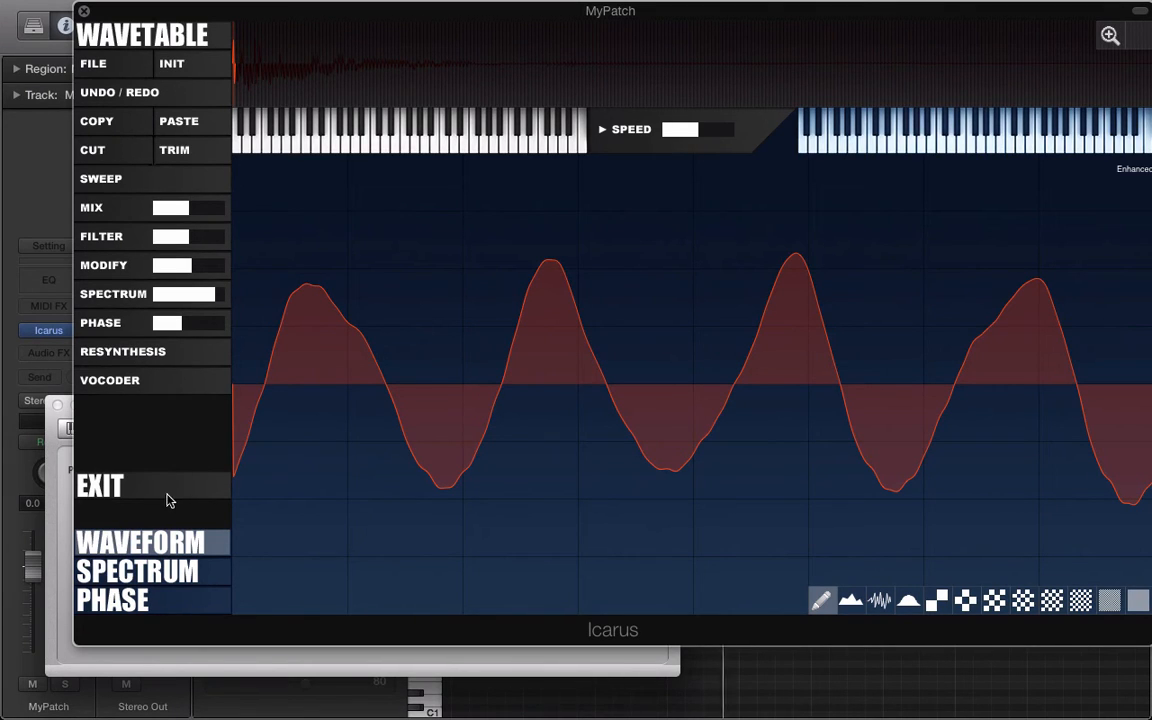
Try Hollow1 by value on oscillator 2's wavetable and undo it
left_click(125, 260)
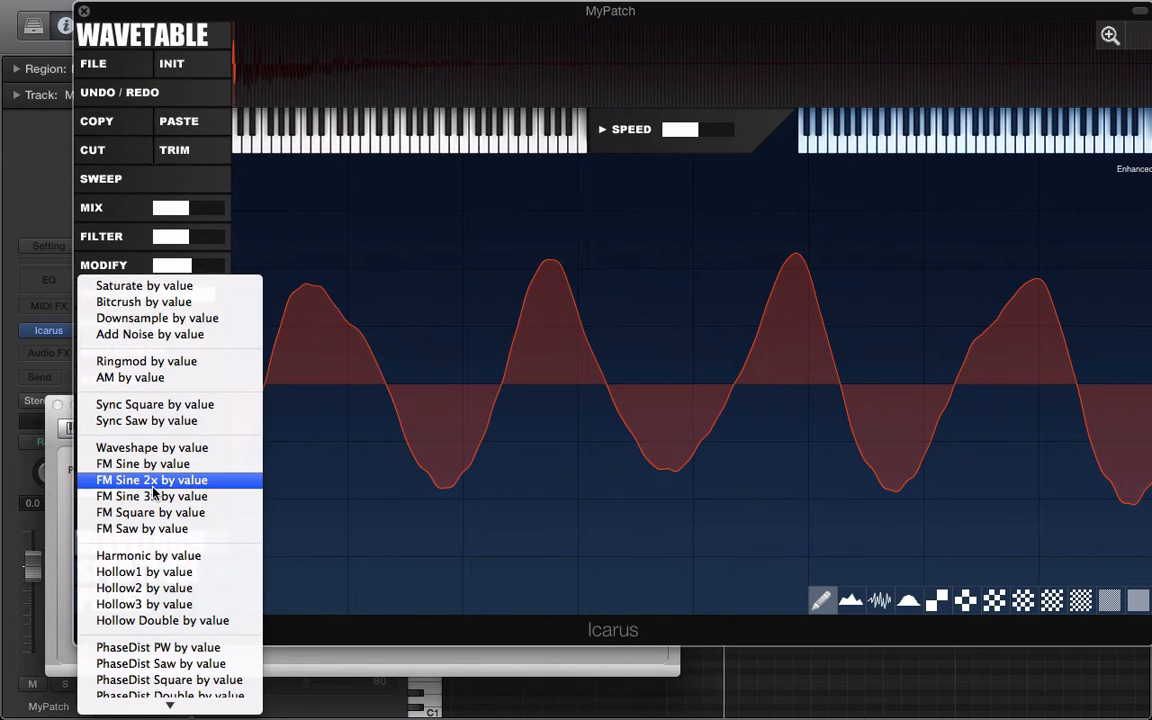
left_click(172, 577)
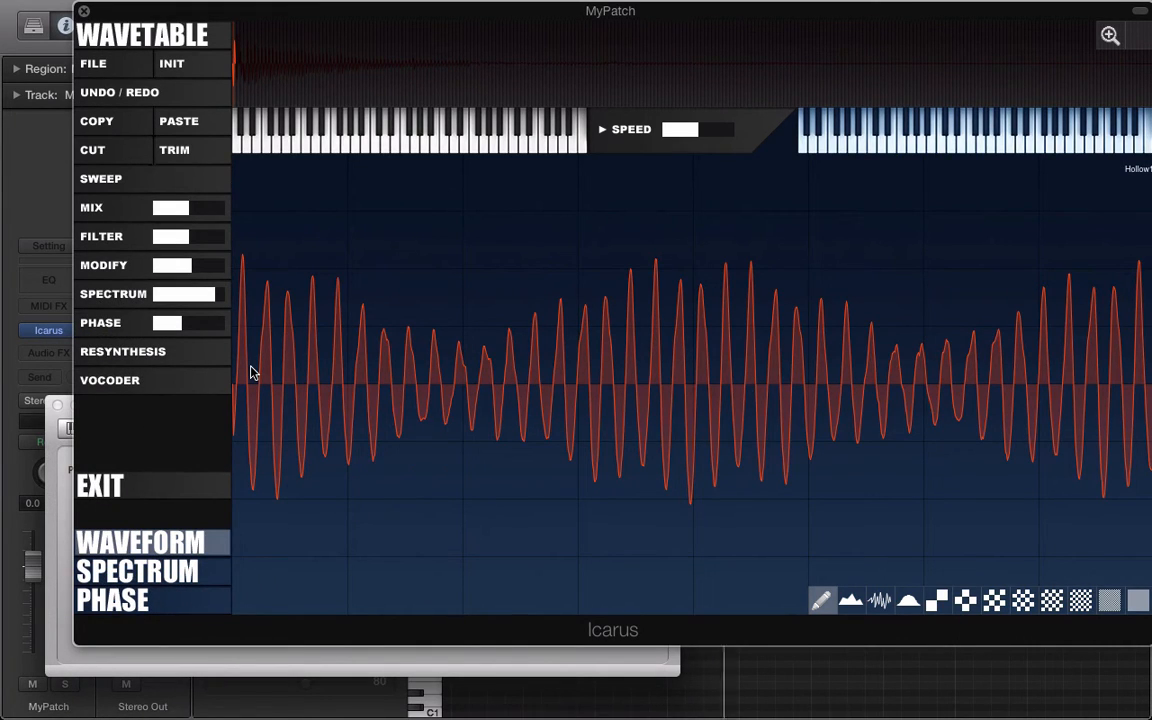
left_click(92, 90)
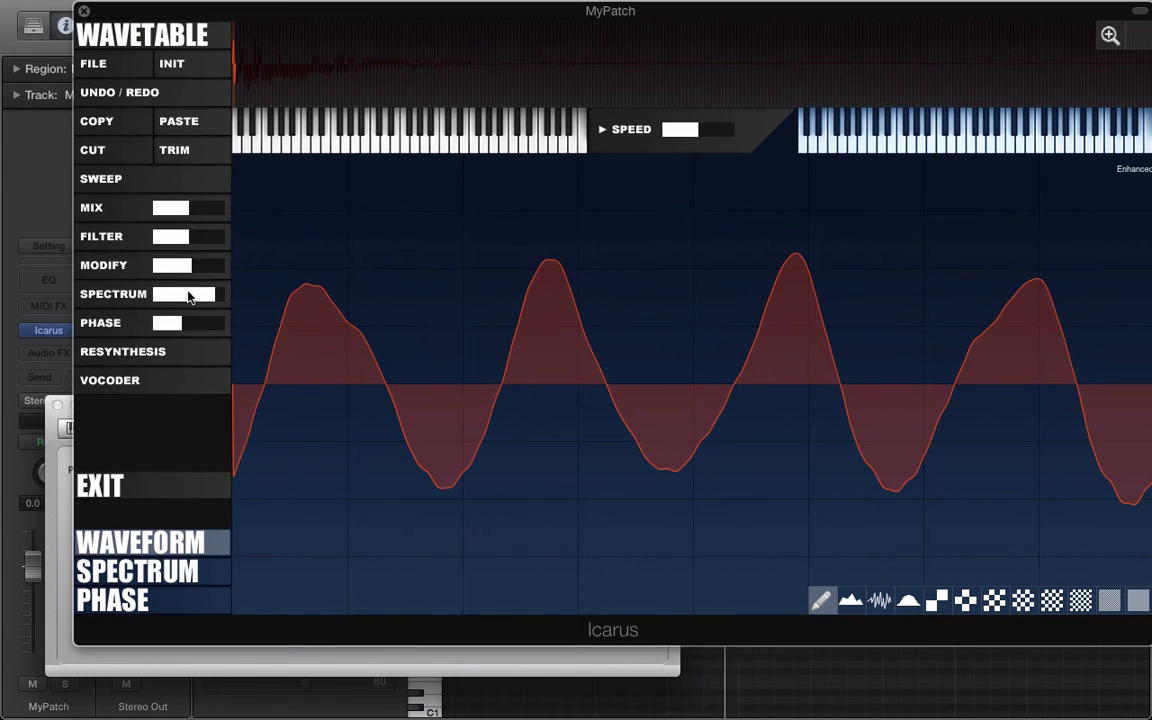
Lower the modify amount to about 20% and apply Hollow2 by value to oscillator 2's wavetable
left_click(193, 294)
left_click(172, 265)
left_click(148, 334)
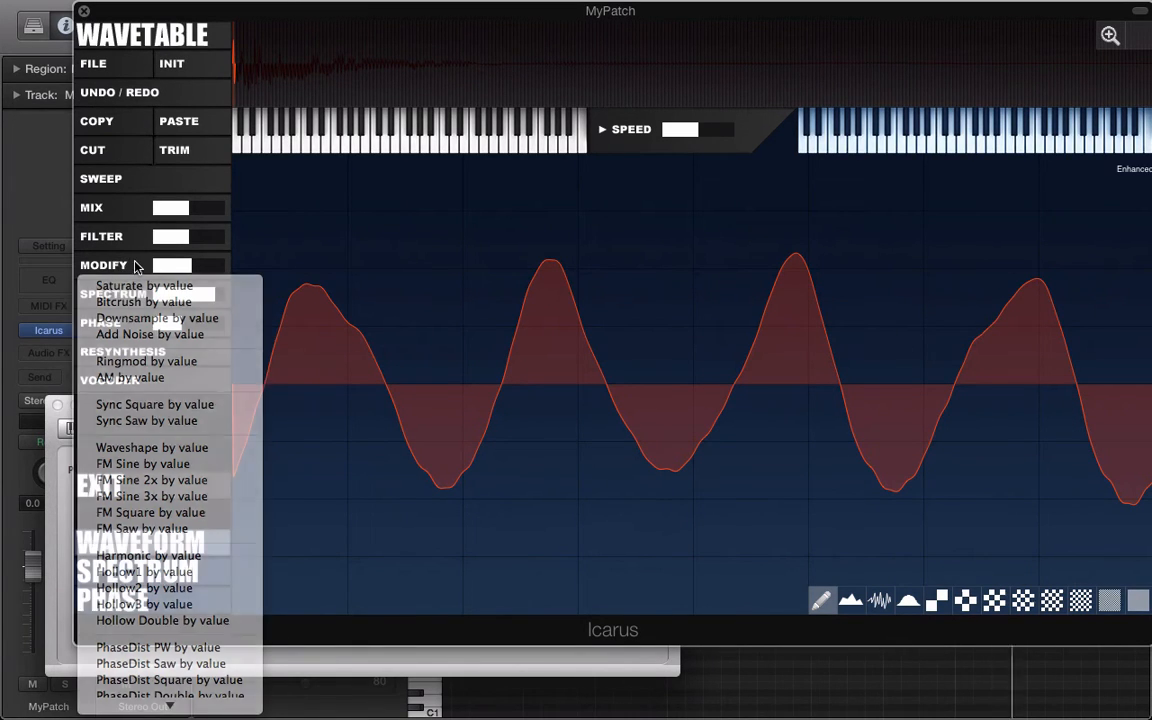
left_click_drag(192, 265, 162, 265)
left_click(117, 265)
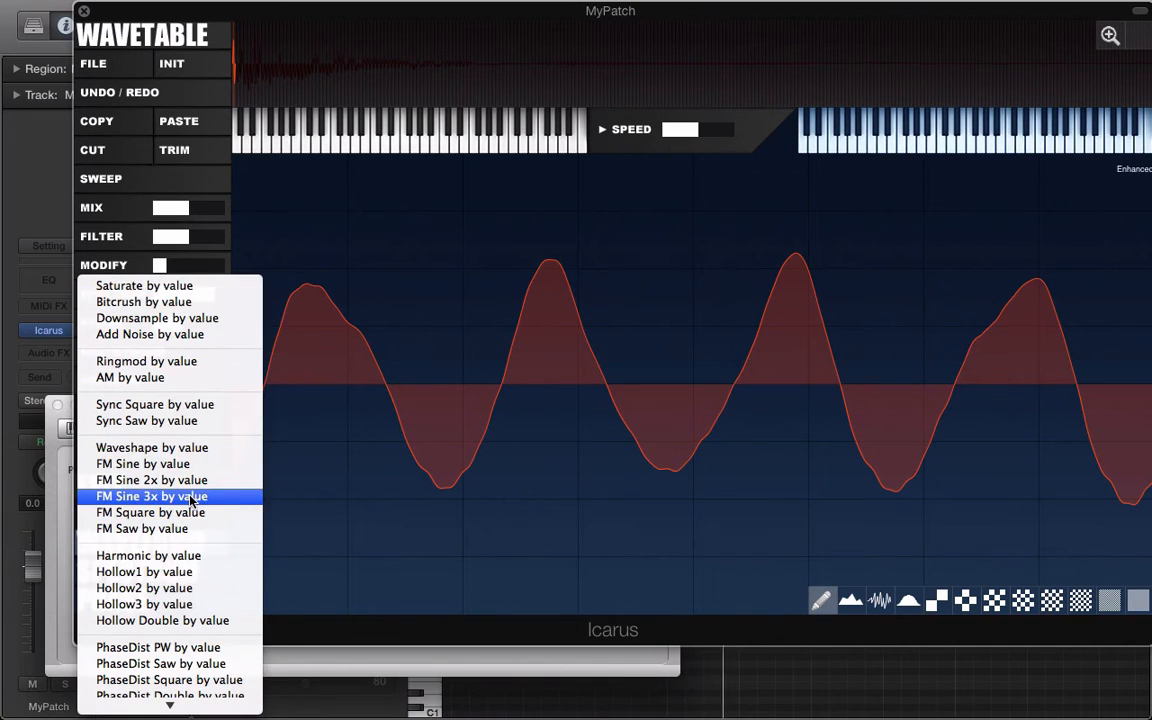
left_click(168, 589)
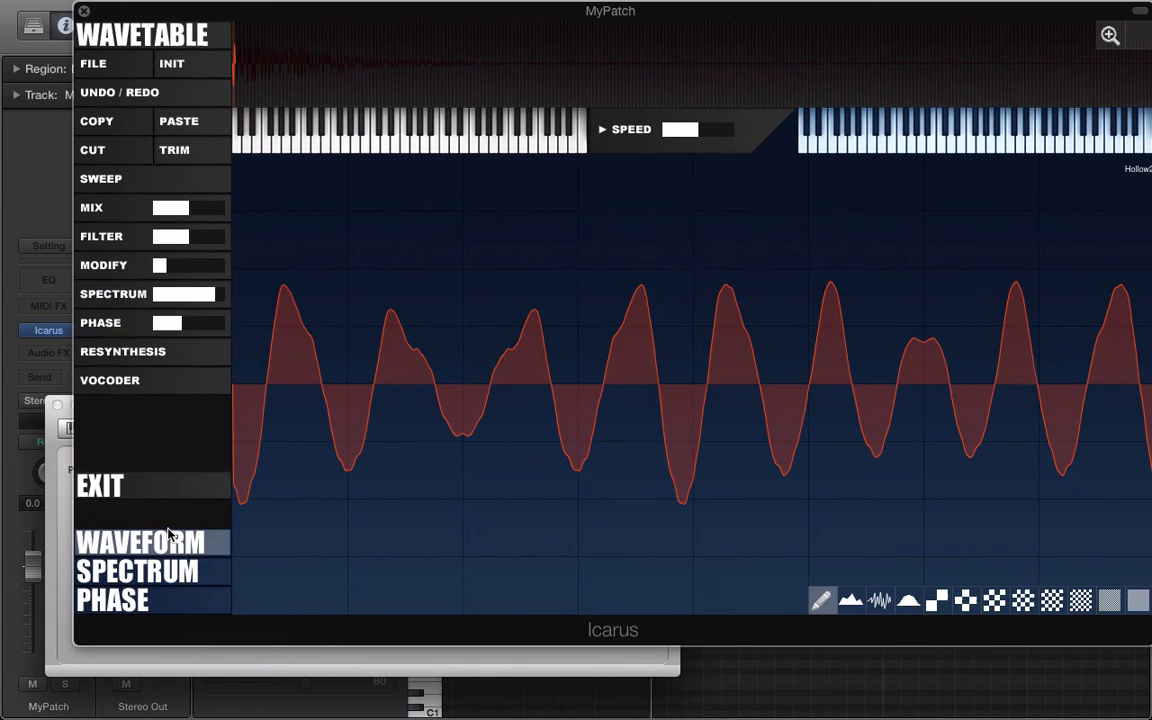
Apply Clean by value (warm sound) to oscillator 2's wavetable and return to the main synth view
left_click(118, 295)
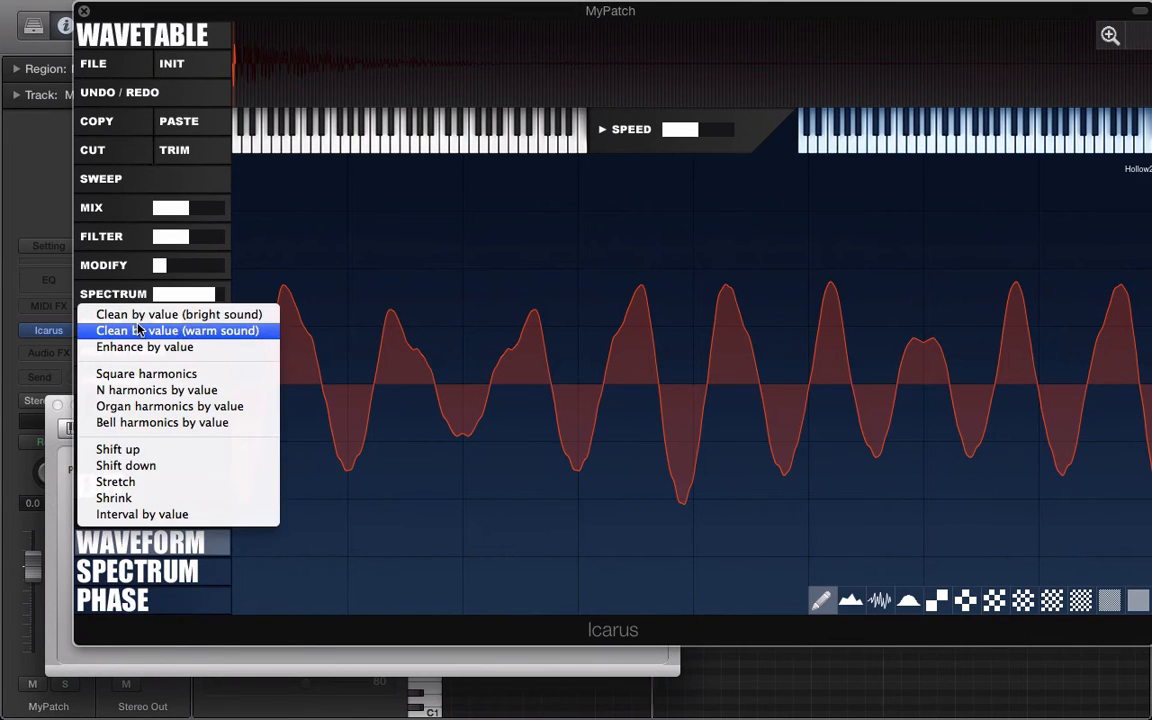
left_click(140, 331)
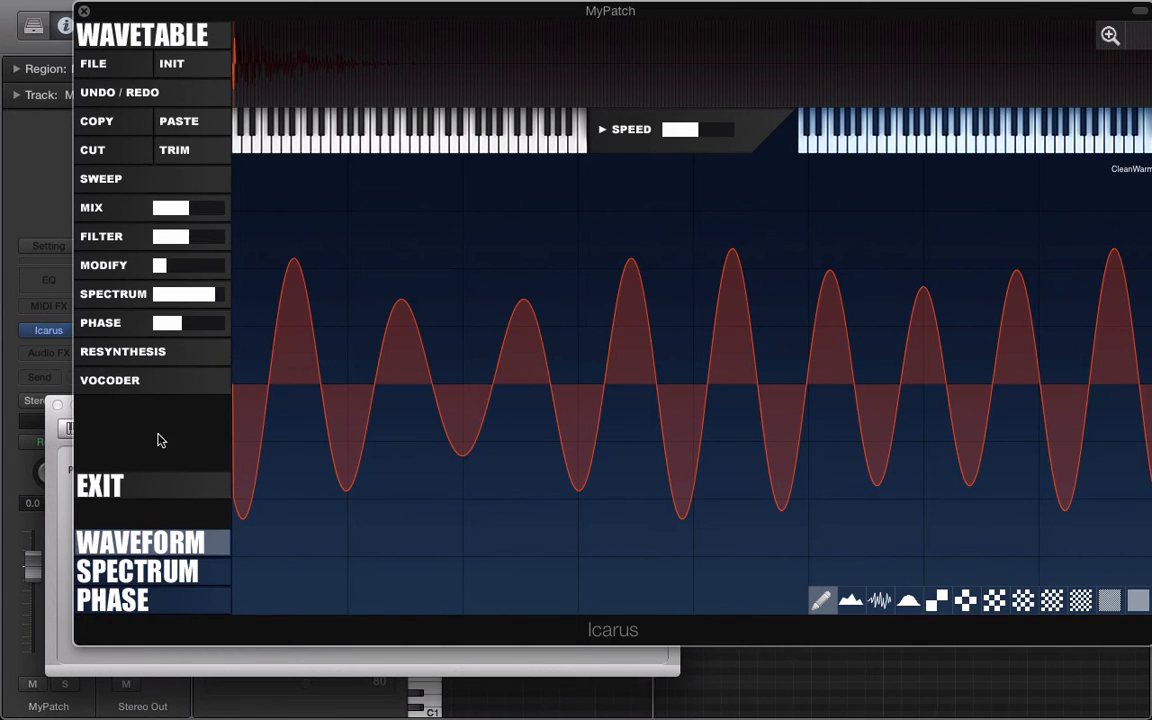
left_click(158, 482)
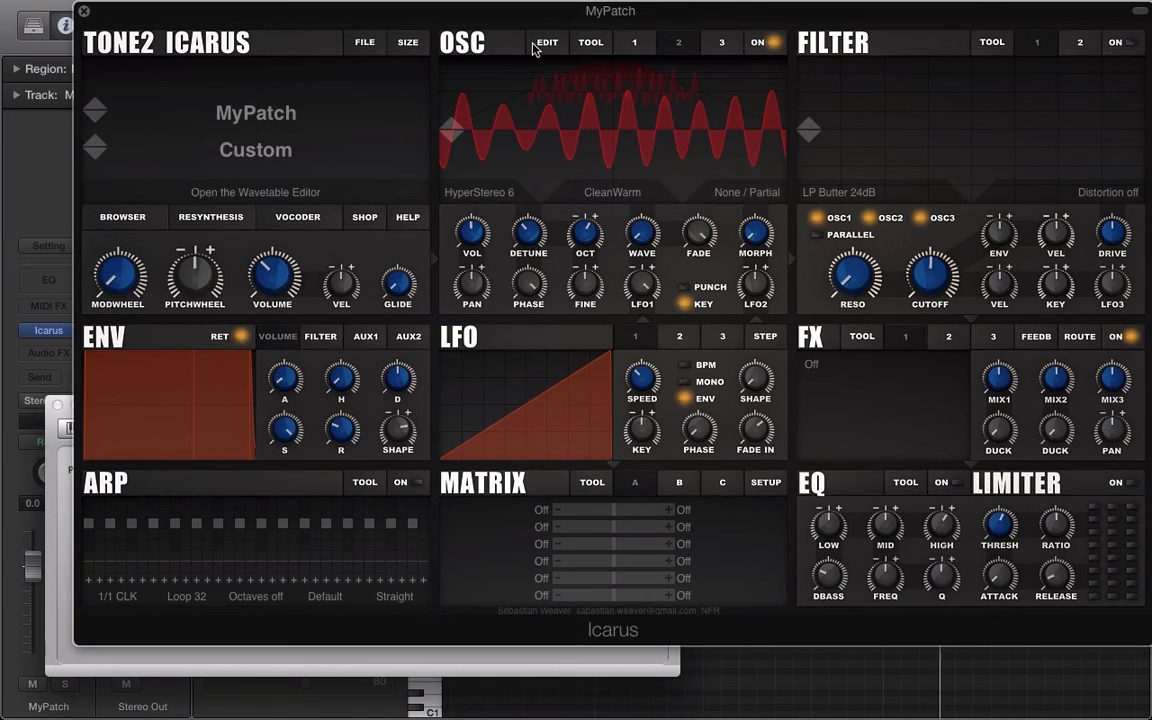
Check oscillator 1's wavetable in the wavetable editor and copy oscillator 1 to oscillator 2
left_click(591, 42)
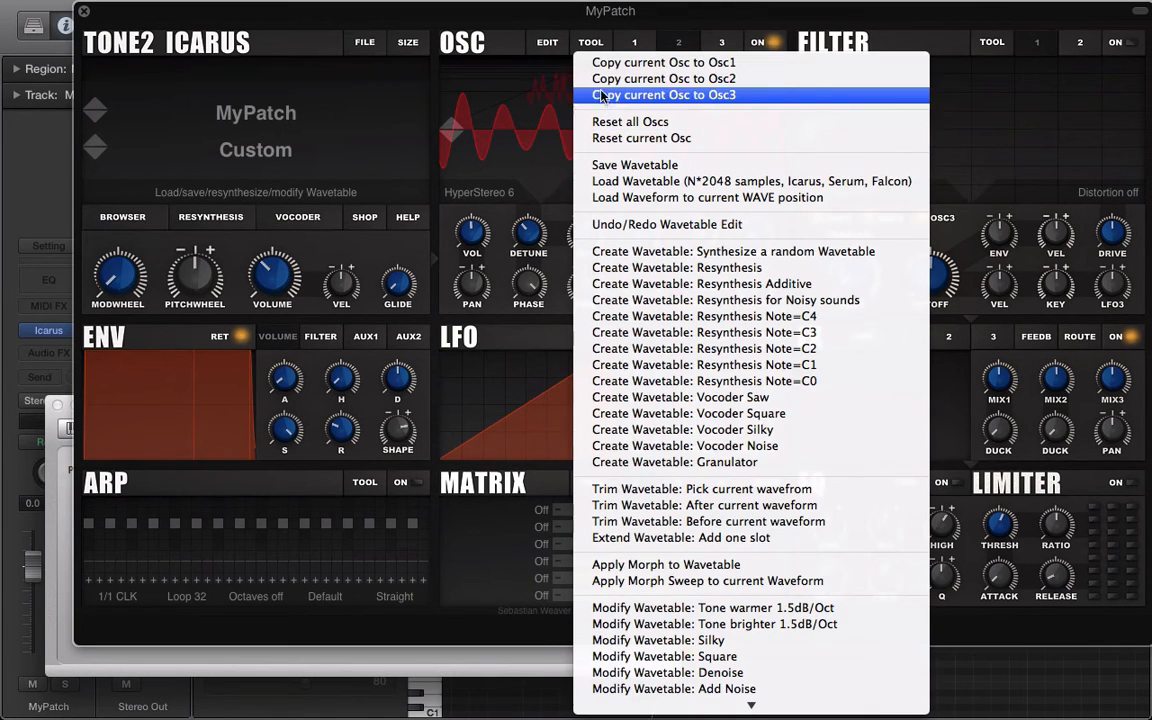
left_click(569, 52)
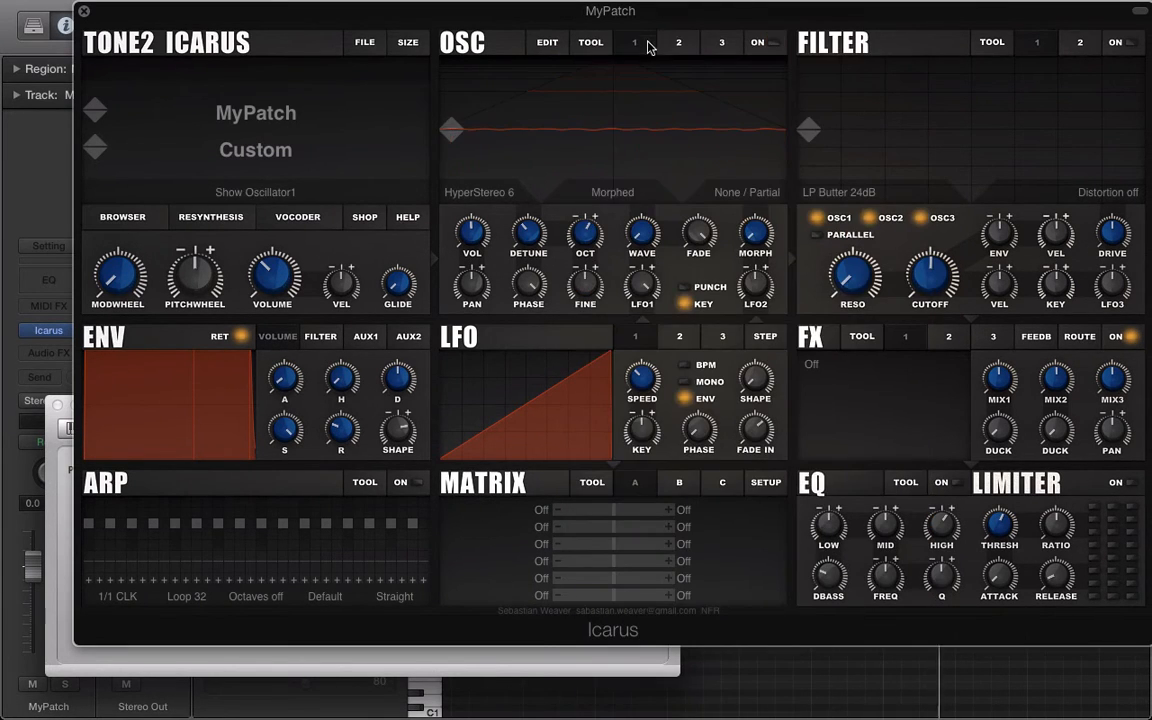
left_click(543, 44)
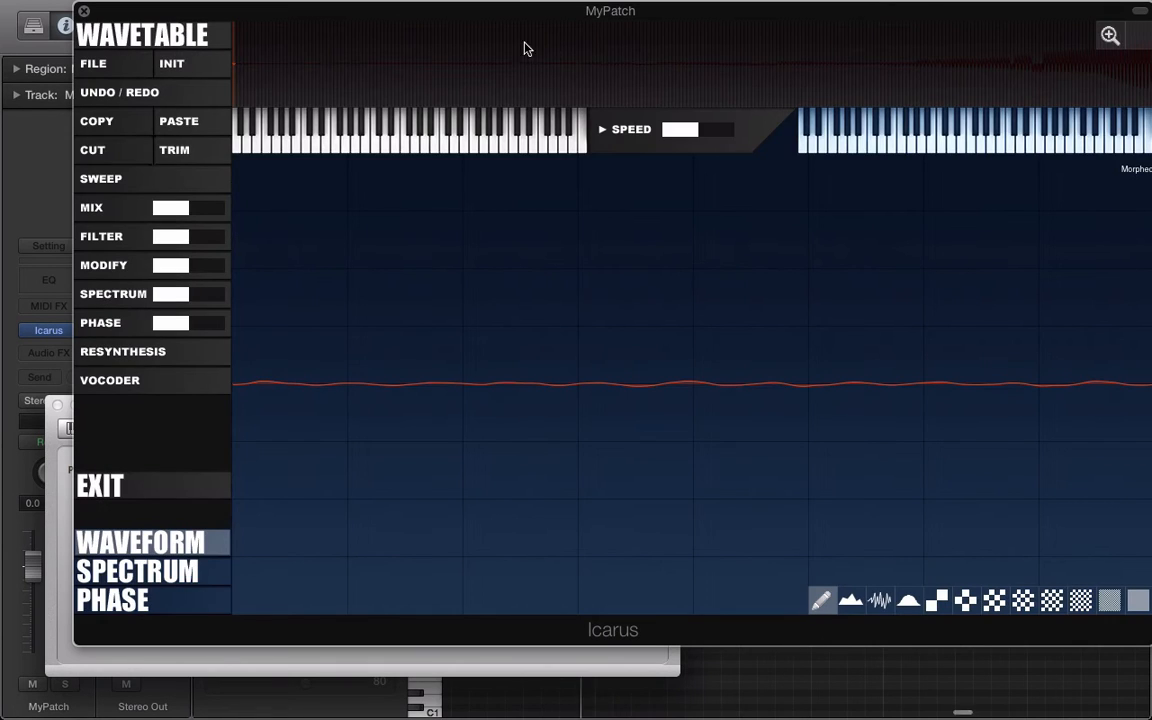
left_click(98, 484)
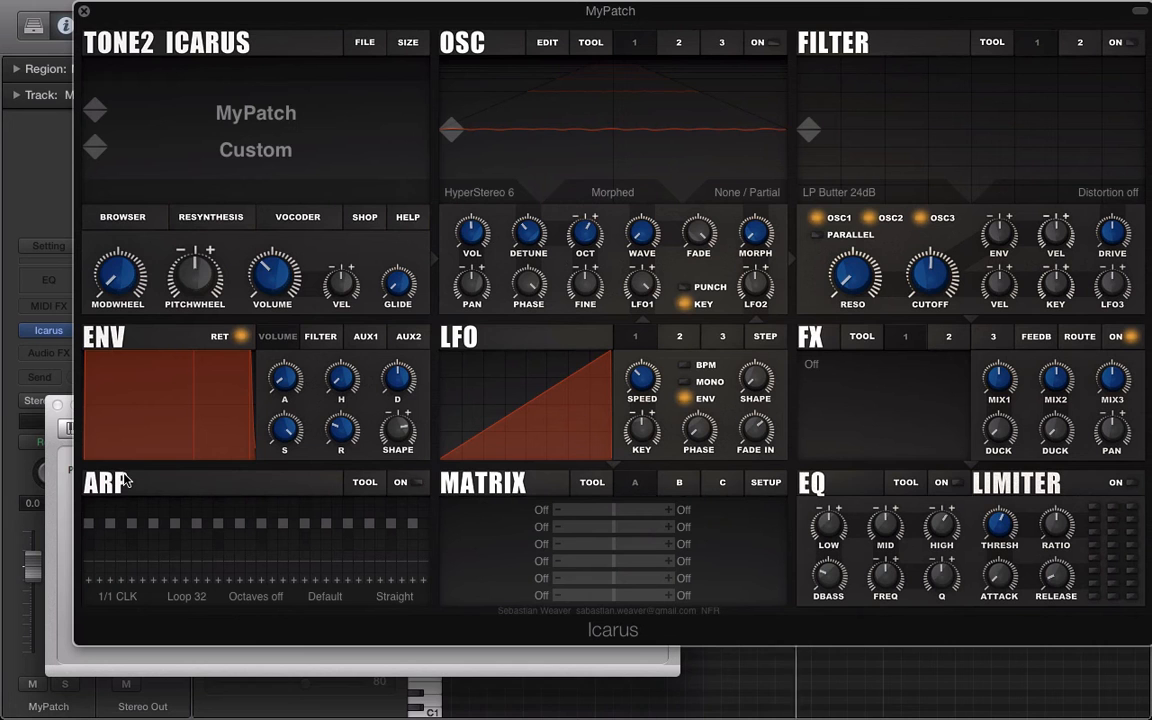
left_click(605, 43)
left_click(631, 82)
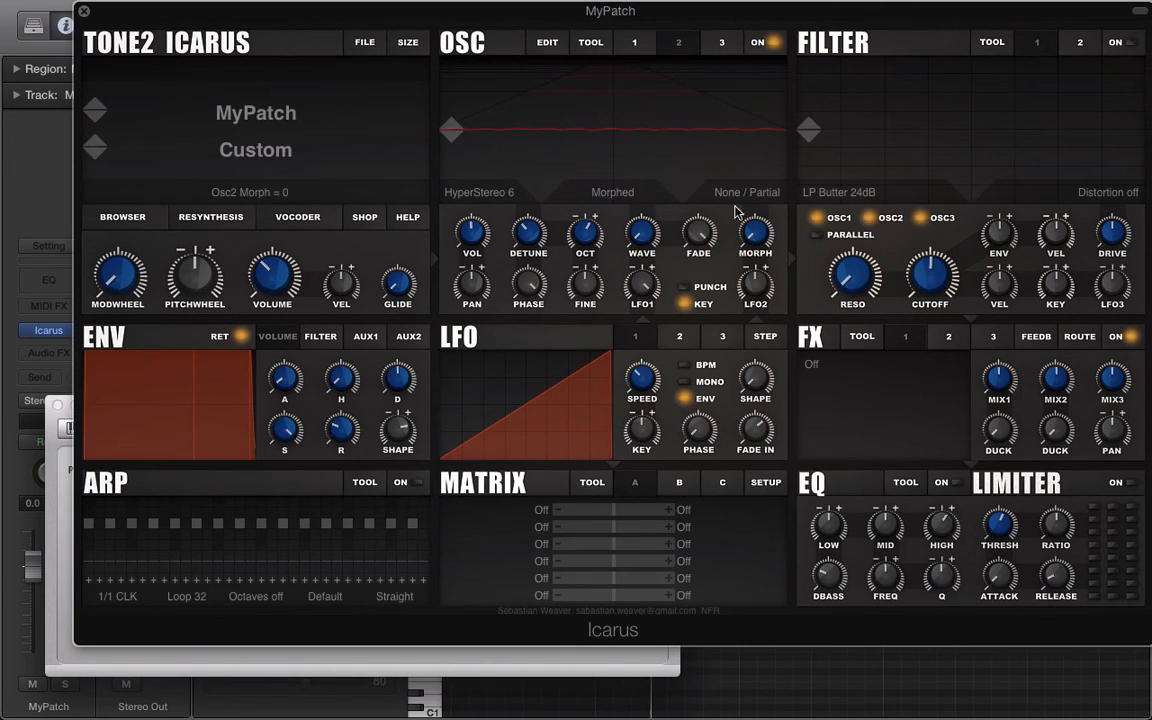
Open oscillator 2's wavetable in the wavetable editor and apply the Stretch and Shrink spectrum effects to it
left_click(547, 44)
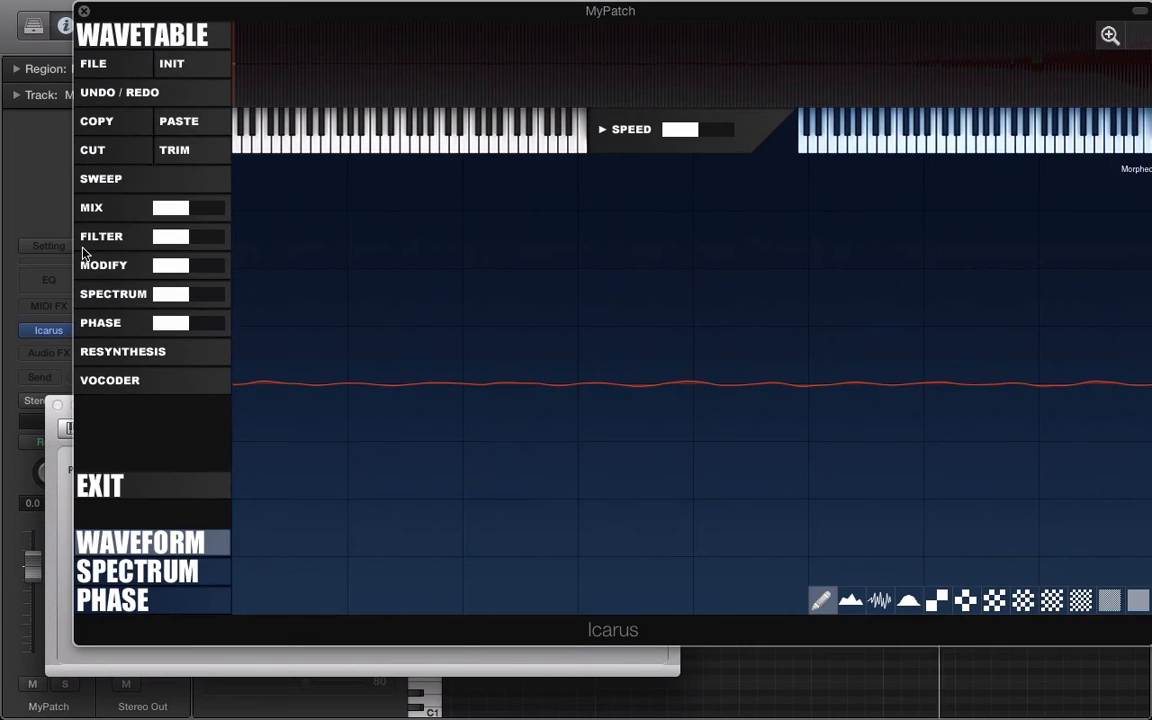
left_click(124, 306)
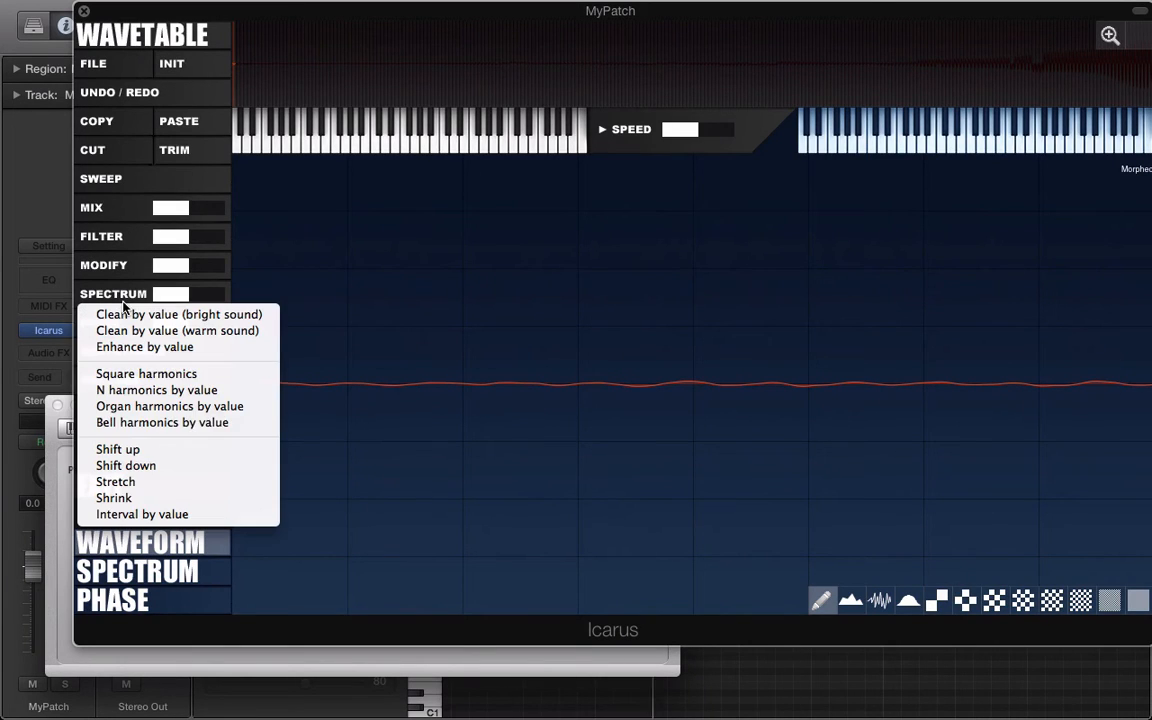
left_click(175, 488)
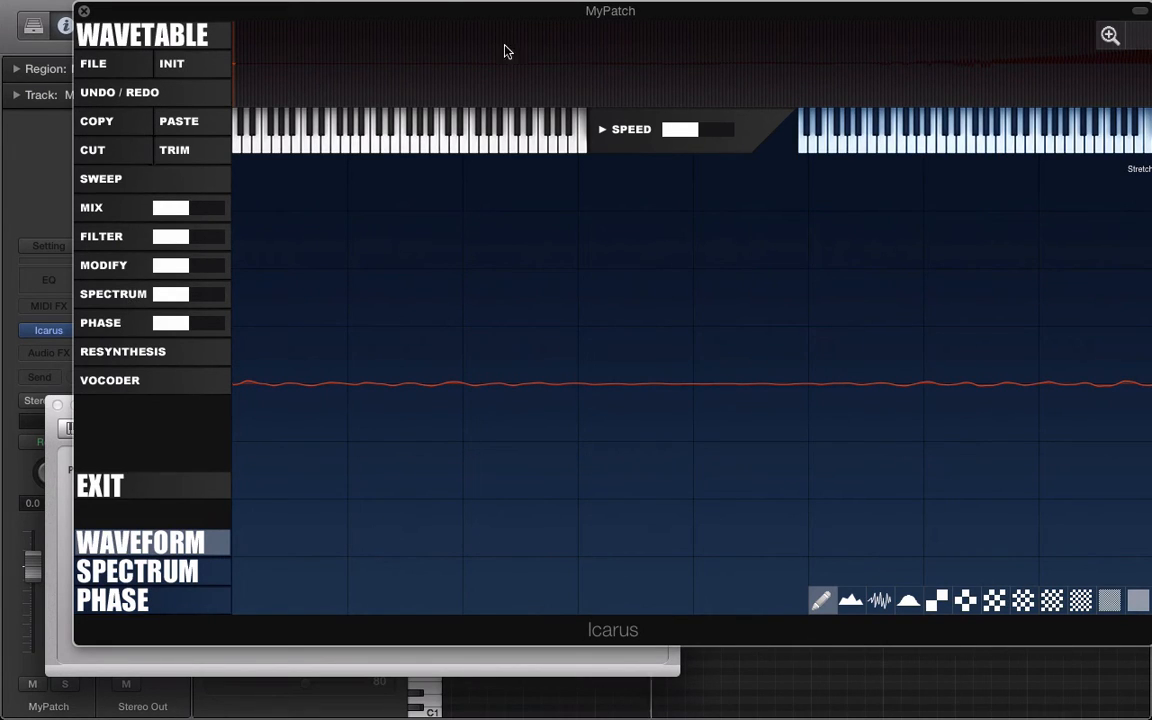
left_click(115, 294)
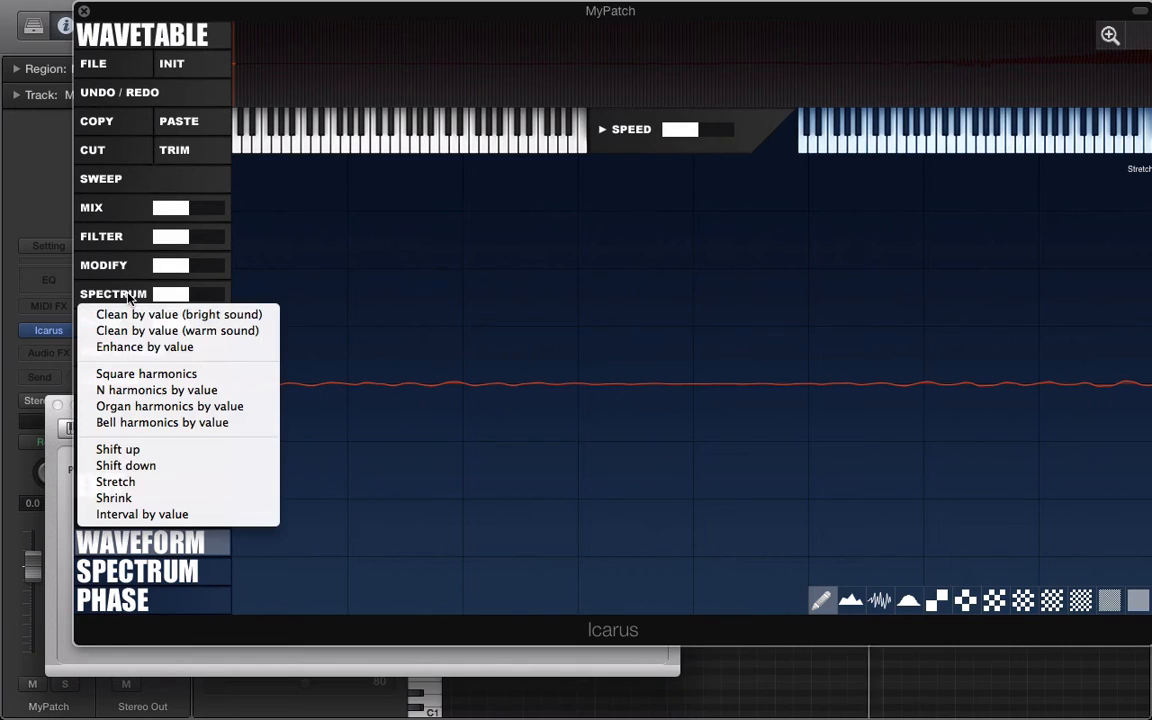
left_click(148, 498)
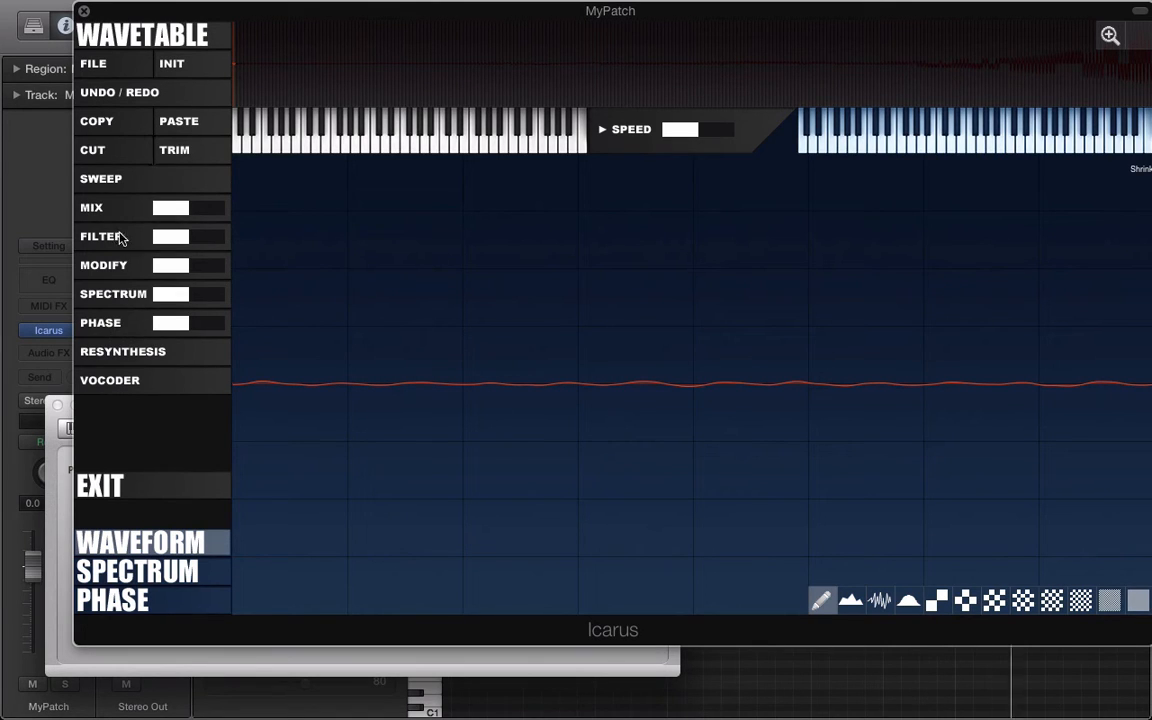
Apply Stack Power by value to oscillator 2's wavetable and return to the main synth view
left_click(106, 206)
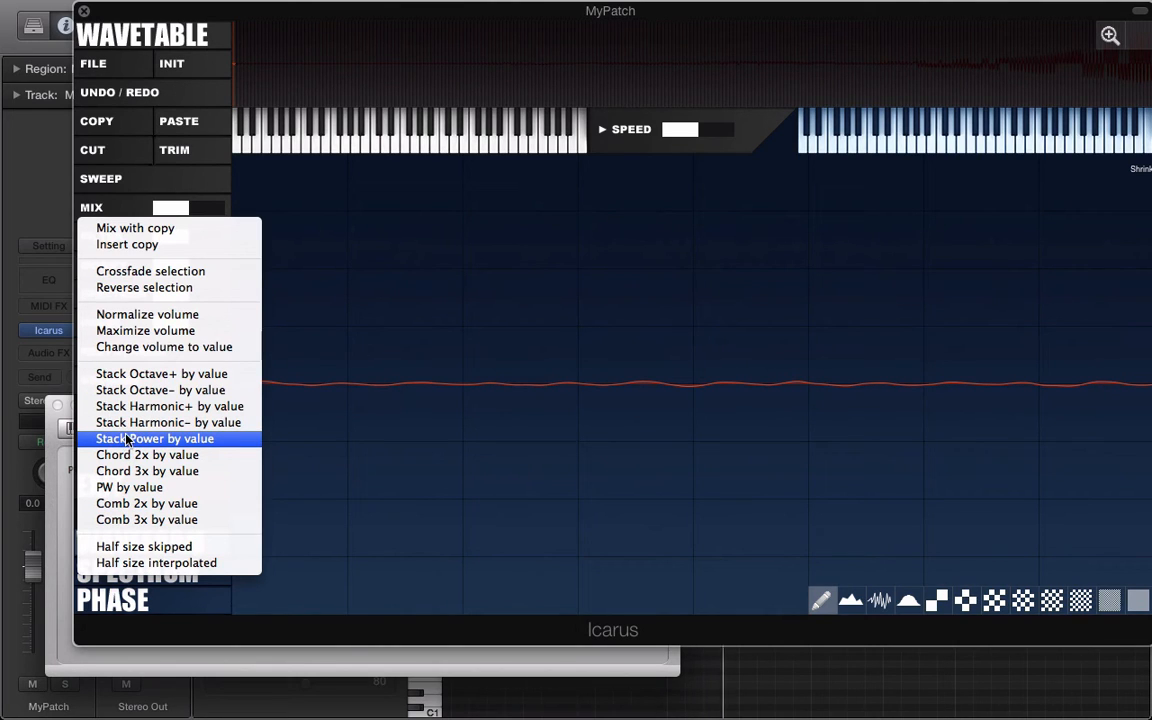
left_click(127, 440)
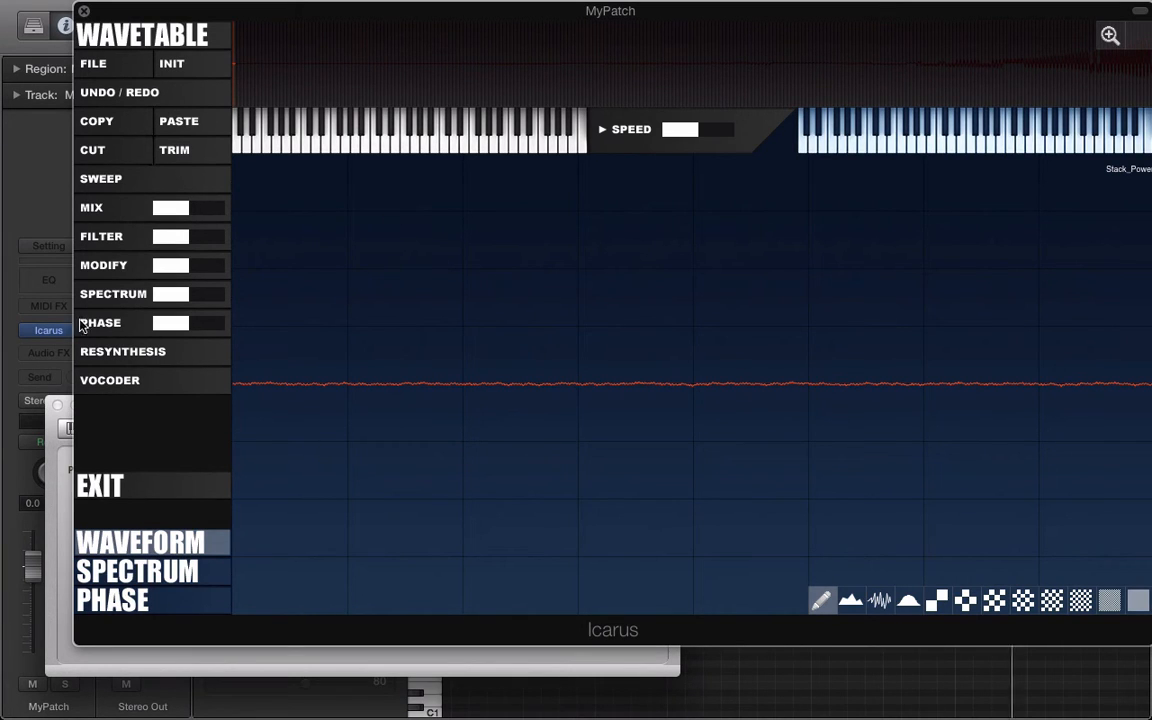
left_click(132, 490)
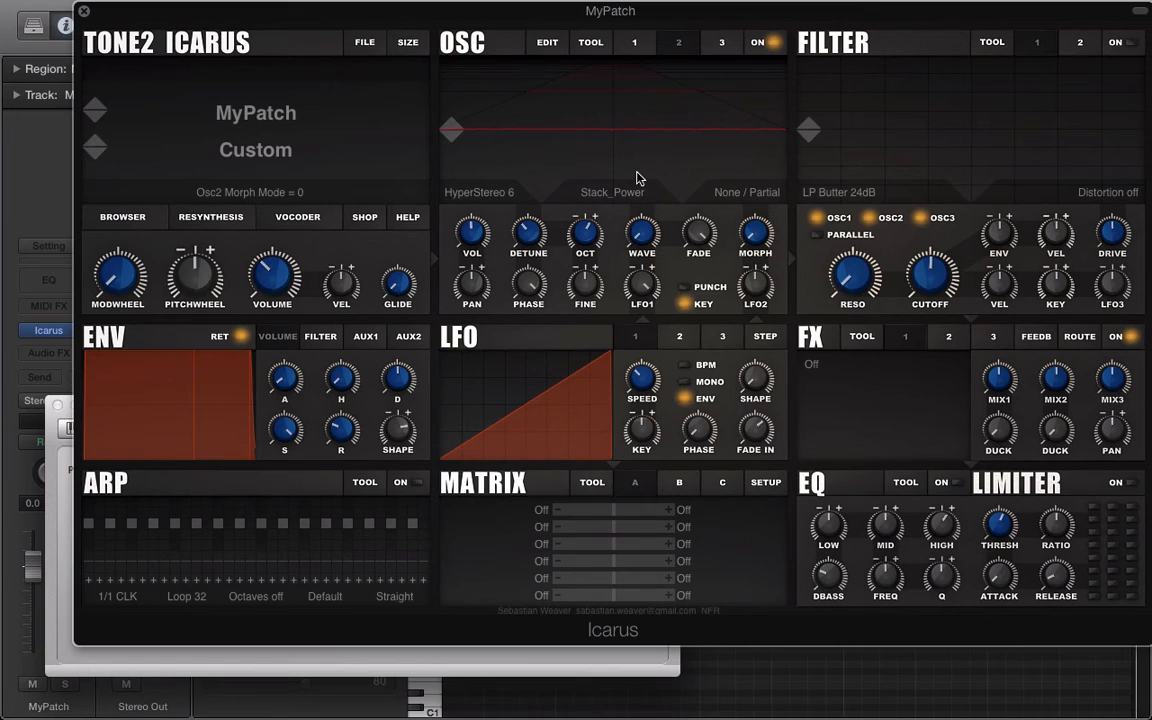
Trim off roughly the first quarter of oscillator 2's wavetable and switch oscillator 1 on in the main synth view
left_click(541, 45)
left_click(262, 80)
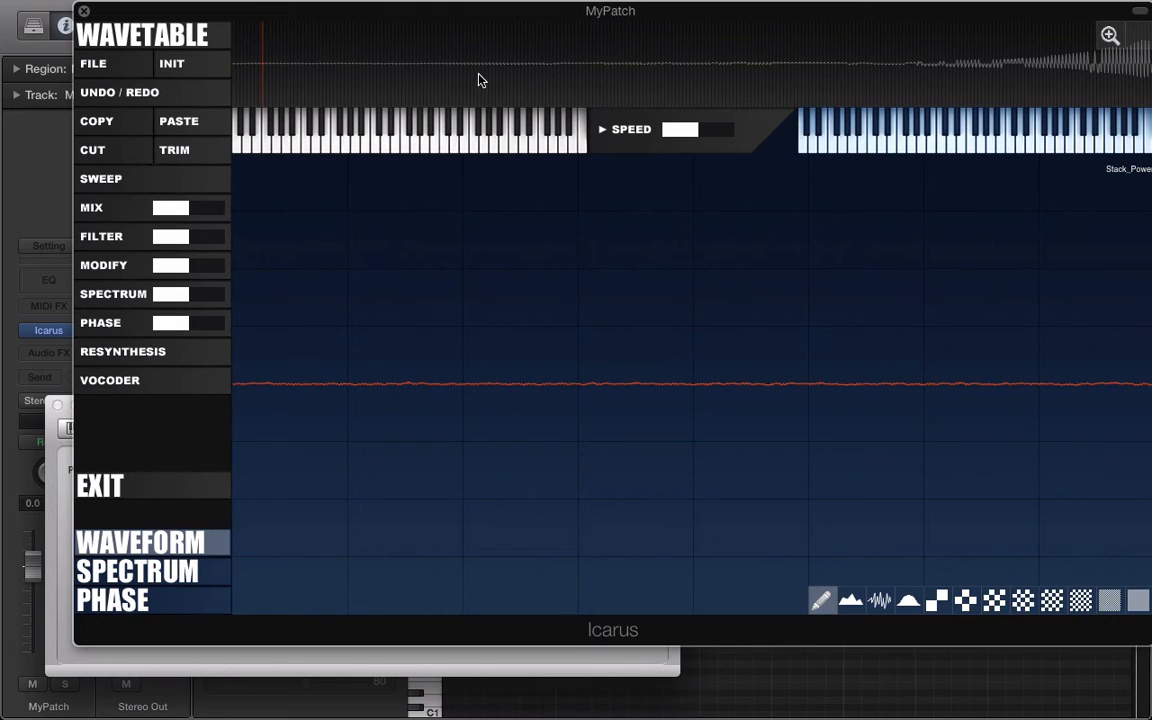
left_click_drag(479, 80, 1150, 85)
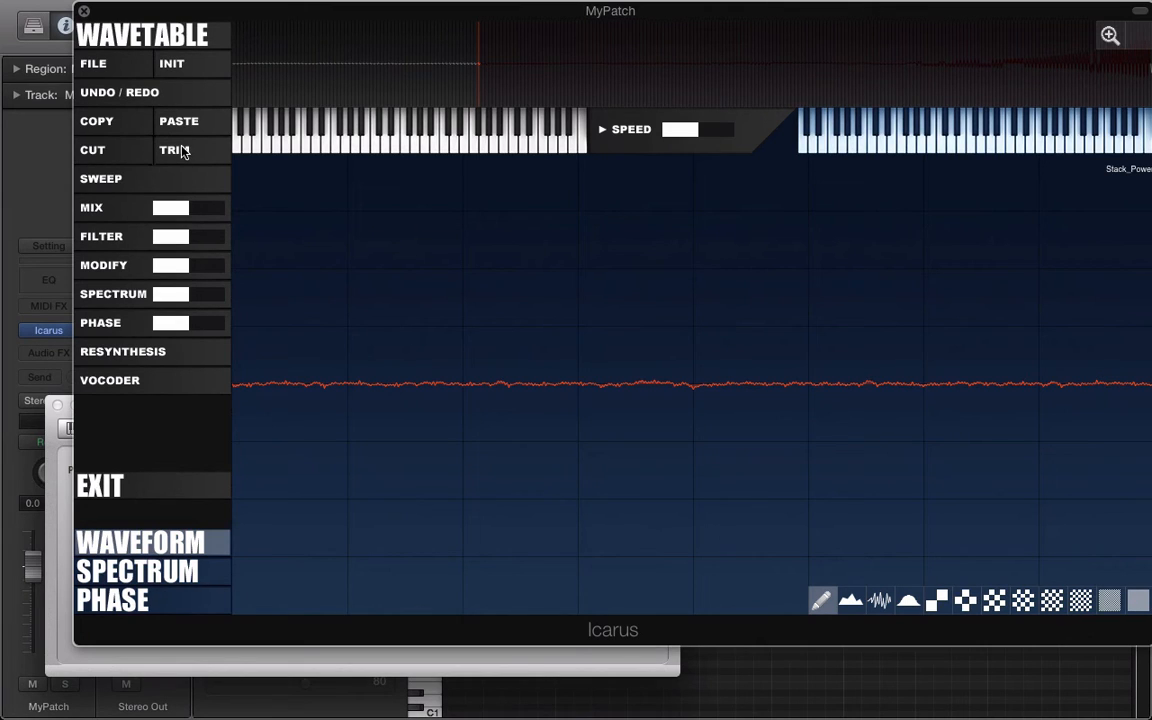
left_click(175, 150)
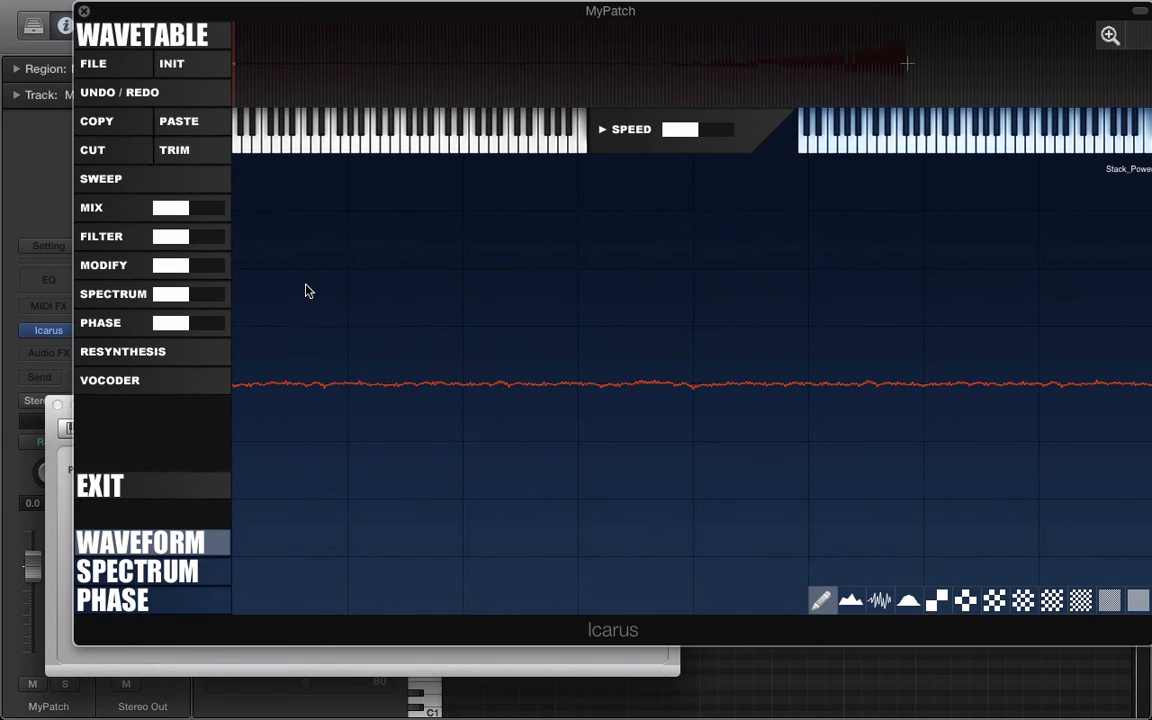
left_click(141, 484)
left_click(774, 44)
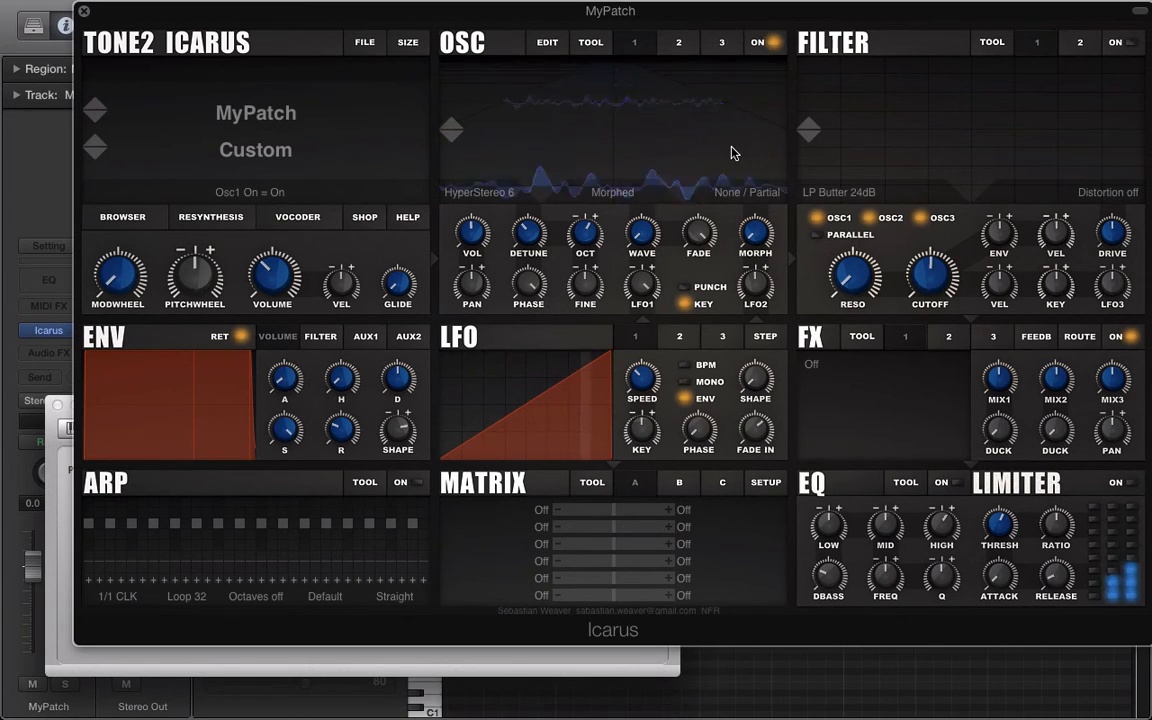
Trim off roughly the first 40% of oscillator 1's wavetable in the wavetable editor and return to the main synth view
left_click(531, 50)
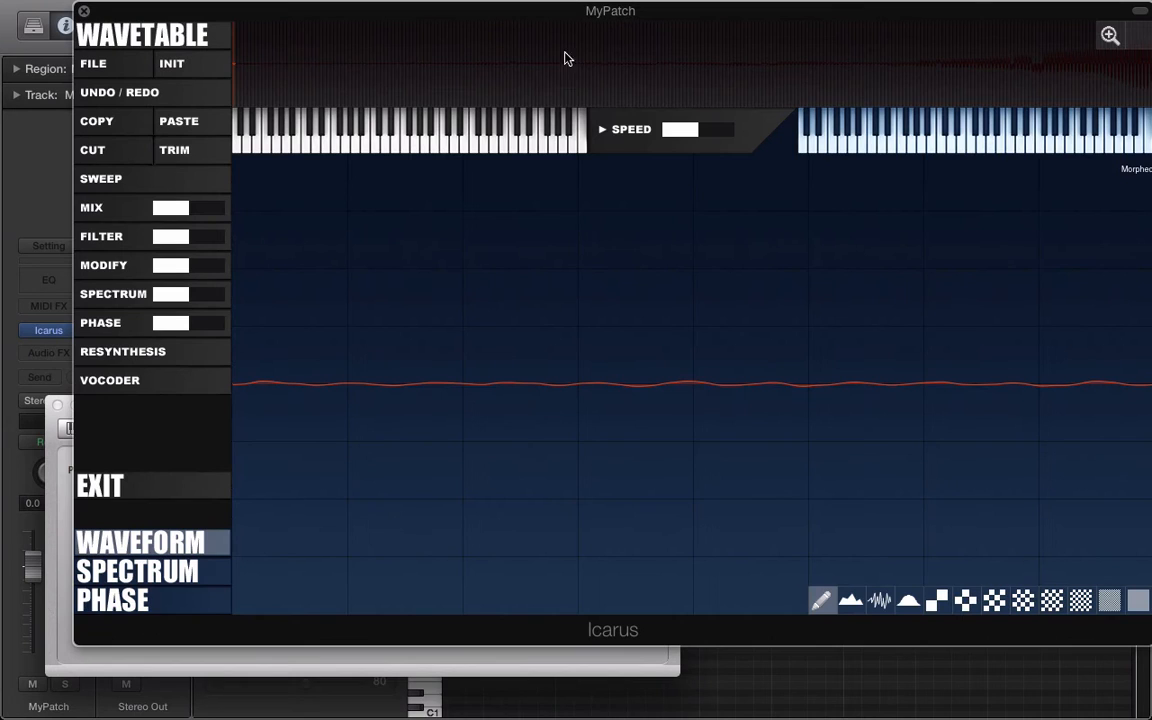
left_click(580, 59)
left_click(554, 66)
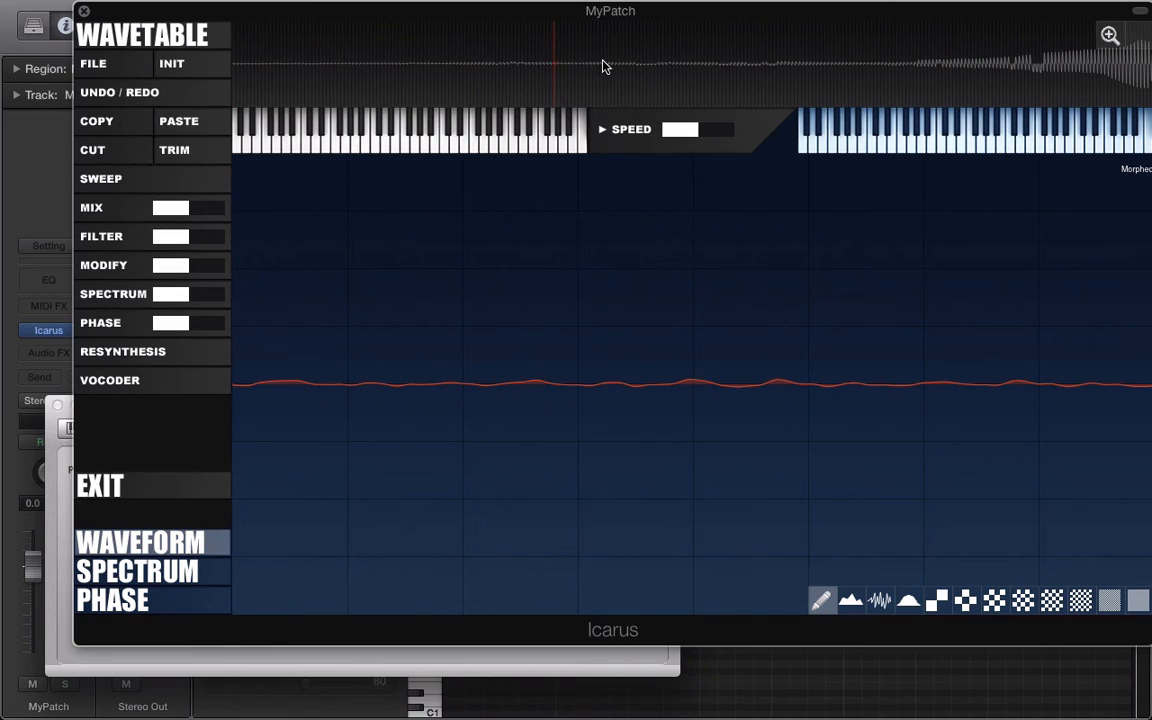
left_click_drag(604, 66, 1150, 88)
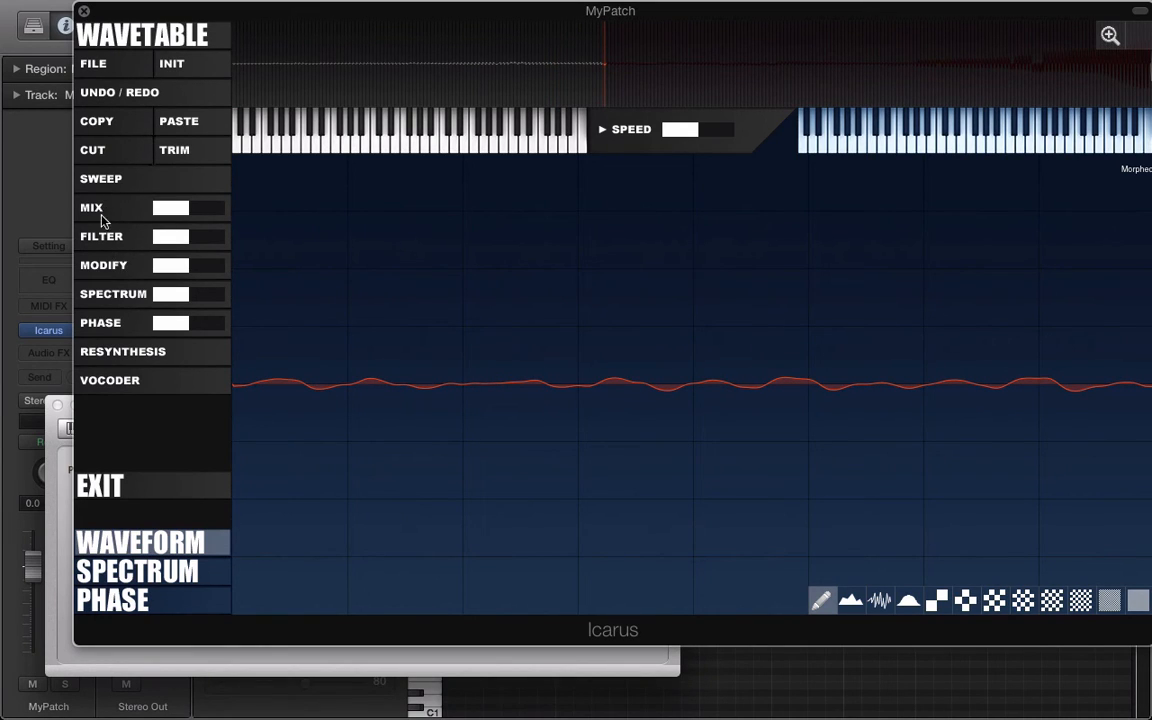
left_click(172, 151)
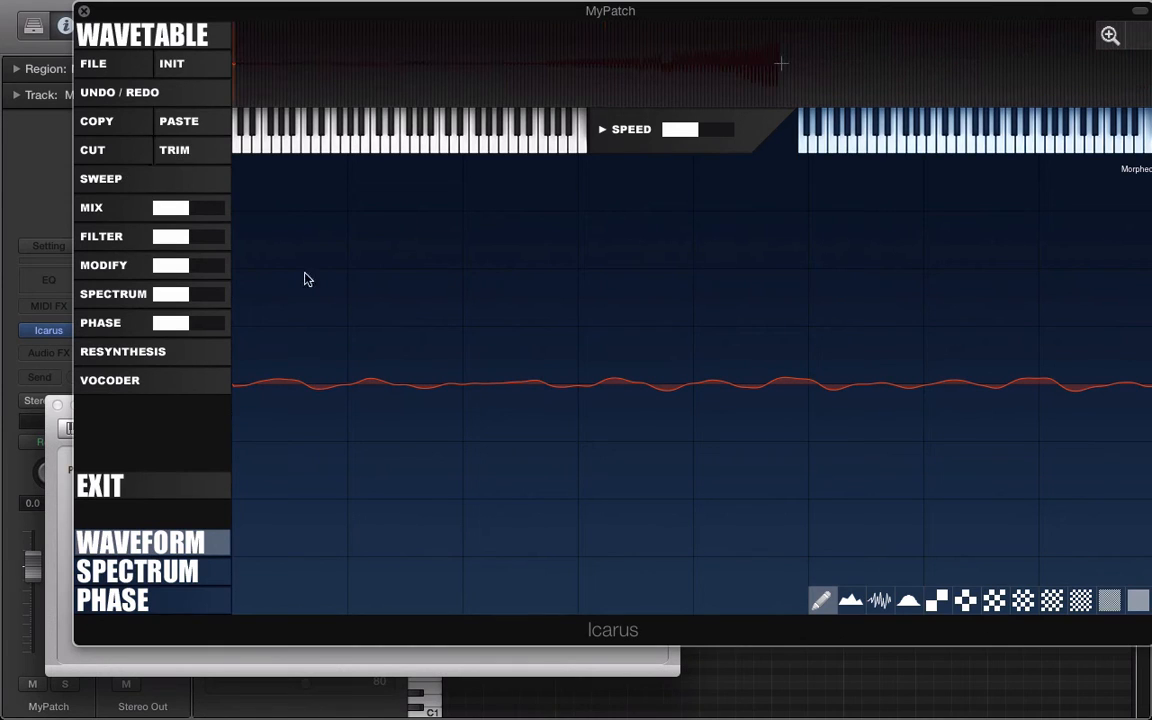
left_click(525, 248)
left_click(256, 76)
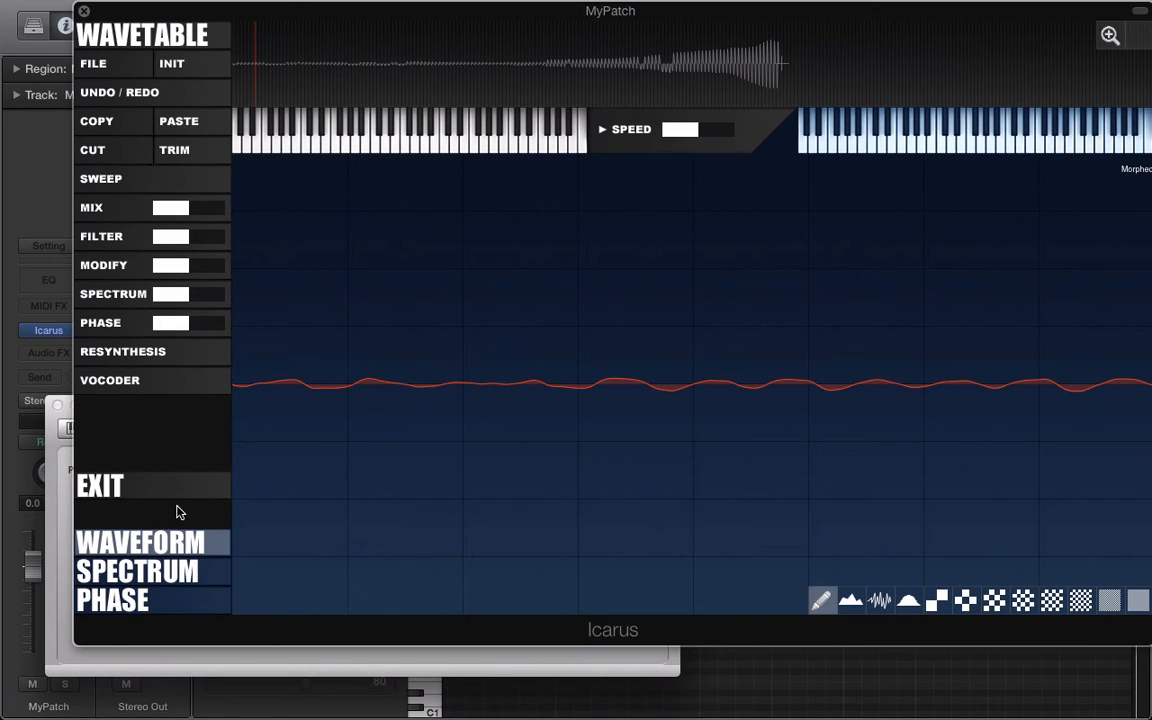
left_click(110, 488)
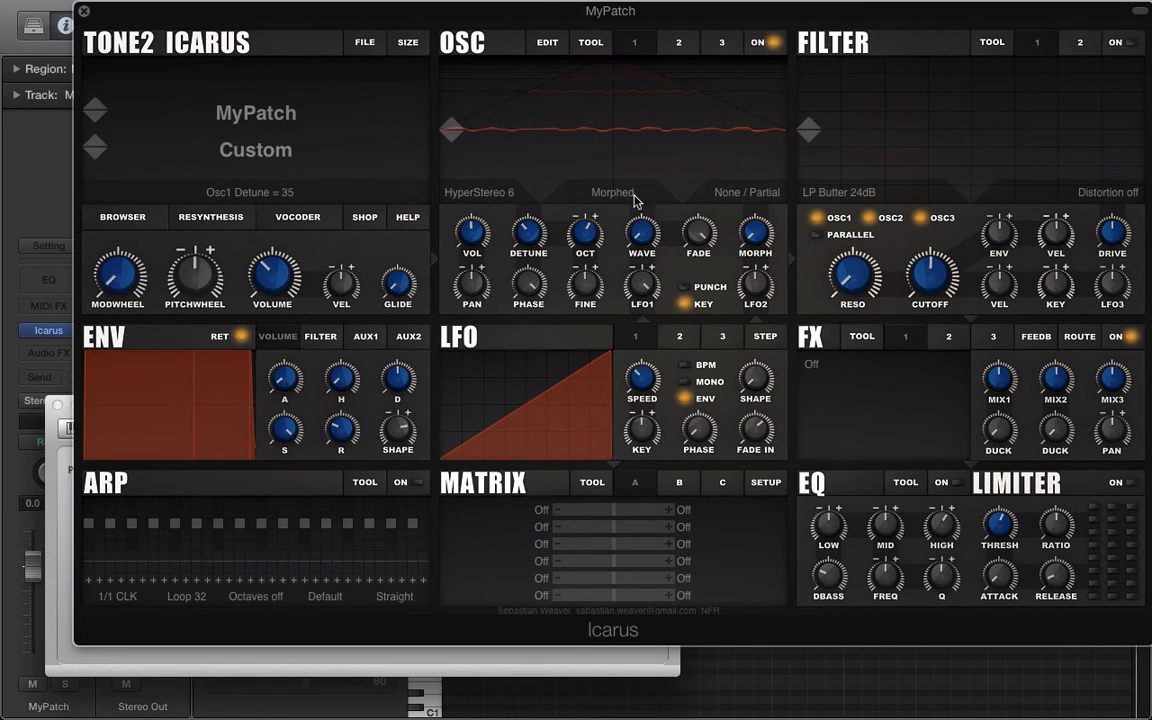
Set oscillator 2's unison mode to Flange 3x
left_click(683, 43)
left_click(485, 204)
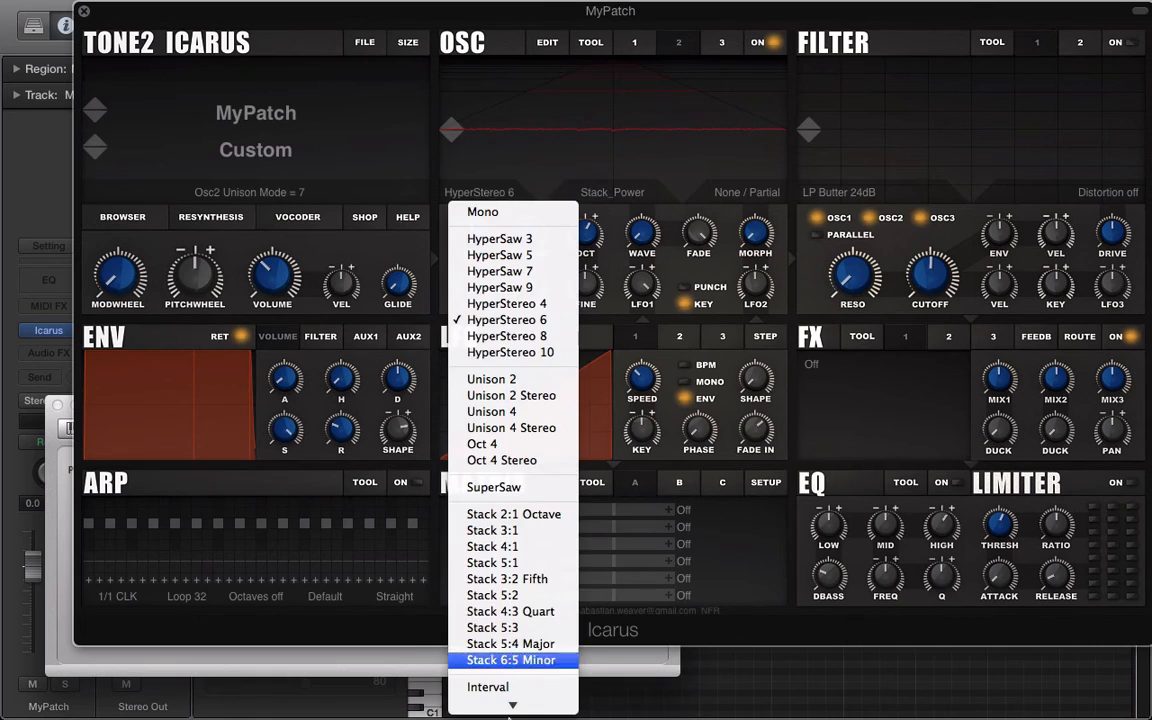
left_click(519, 671)
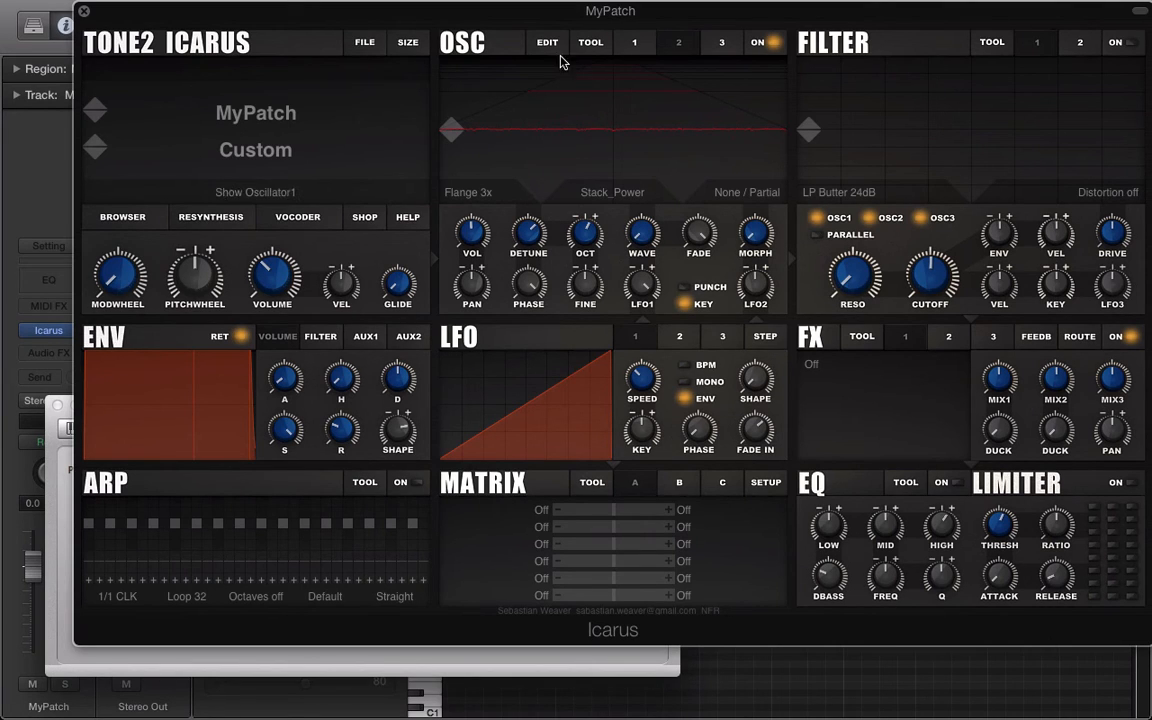
Switch filter 1 on with the LP Butter 24dB type and raise its resonance and cutoff slightly
mouse_move(968, 8)
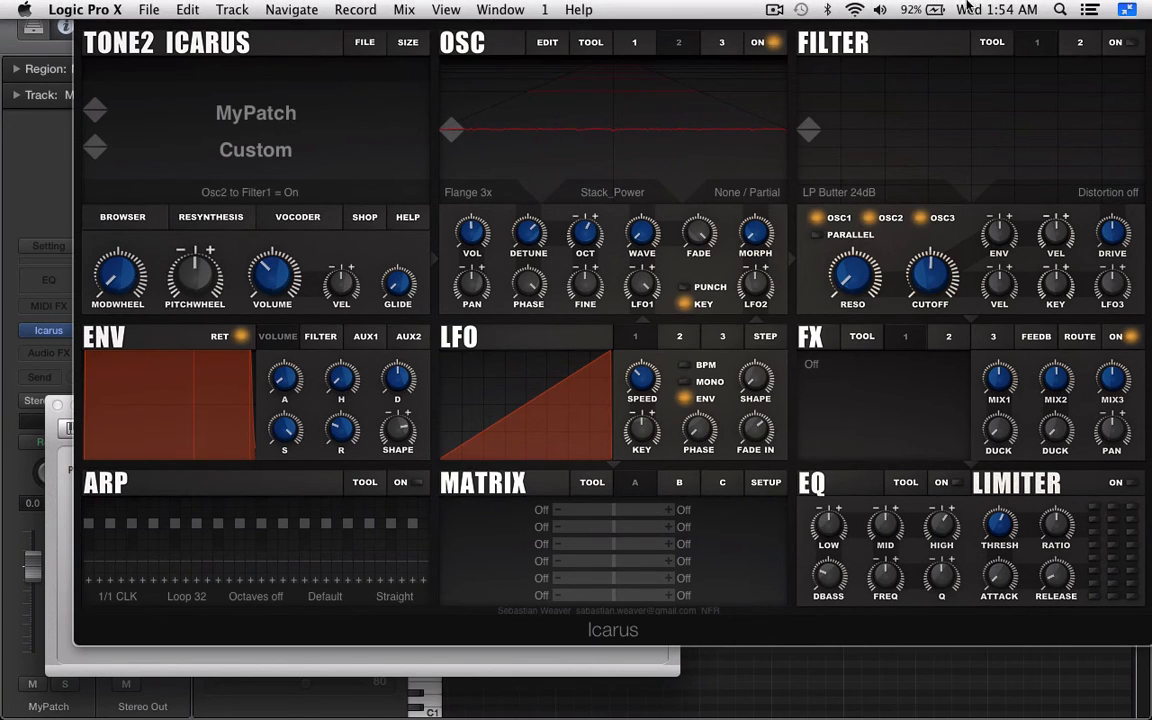
left_click(1108, 44)
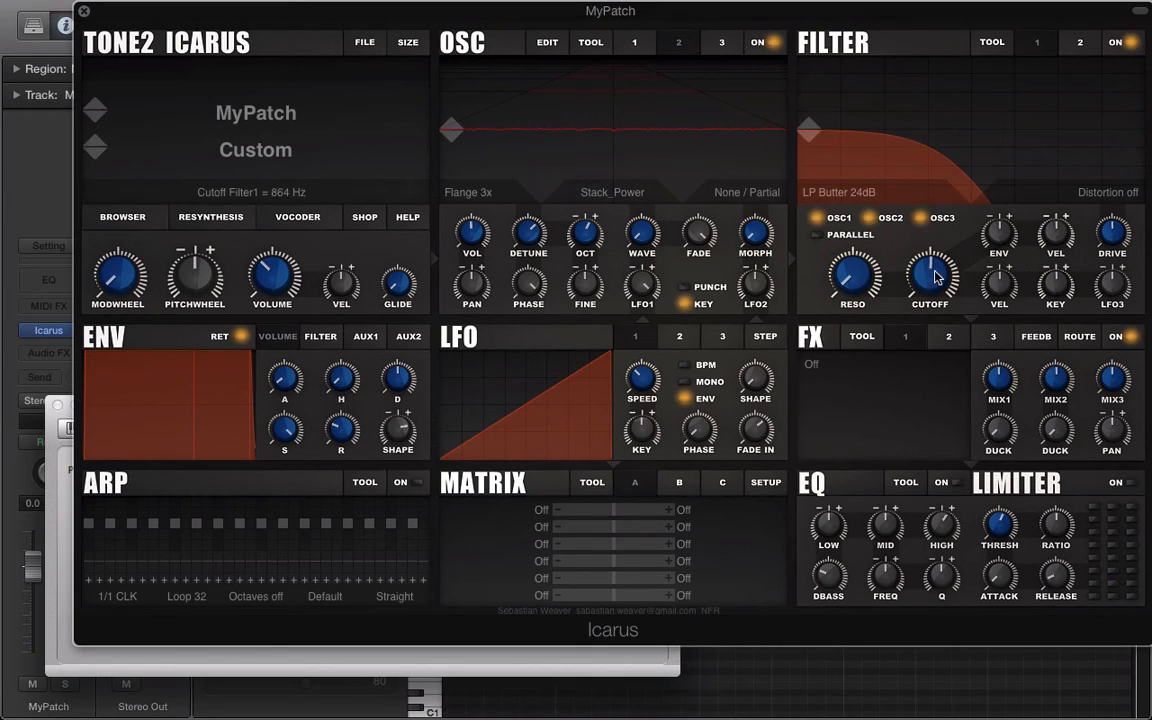
left_click_drag(855, 265, 856, 213)
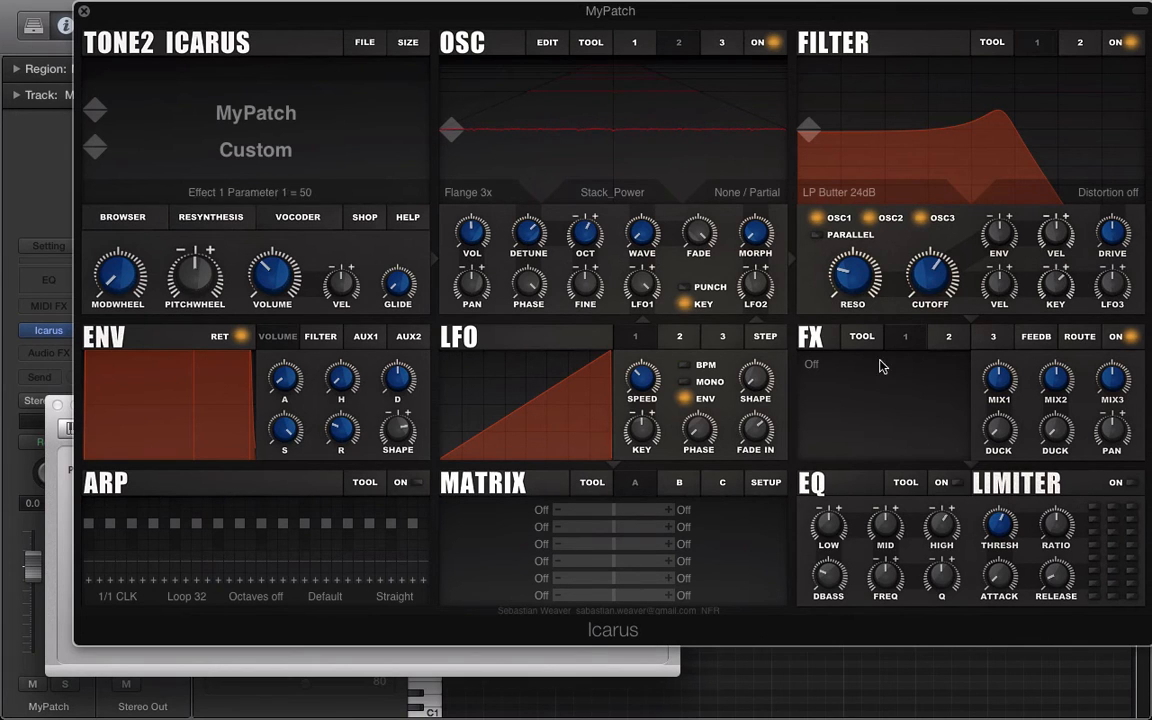
Load Reverb Plate as effect 1 and switch the equalizer on with the Classic Loudness Light template
left_click(812, 364)
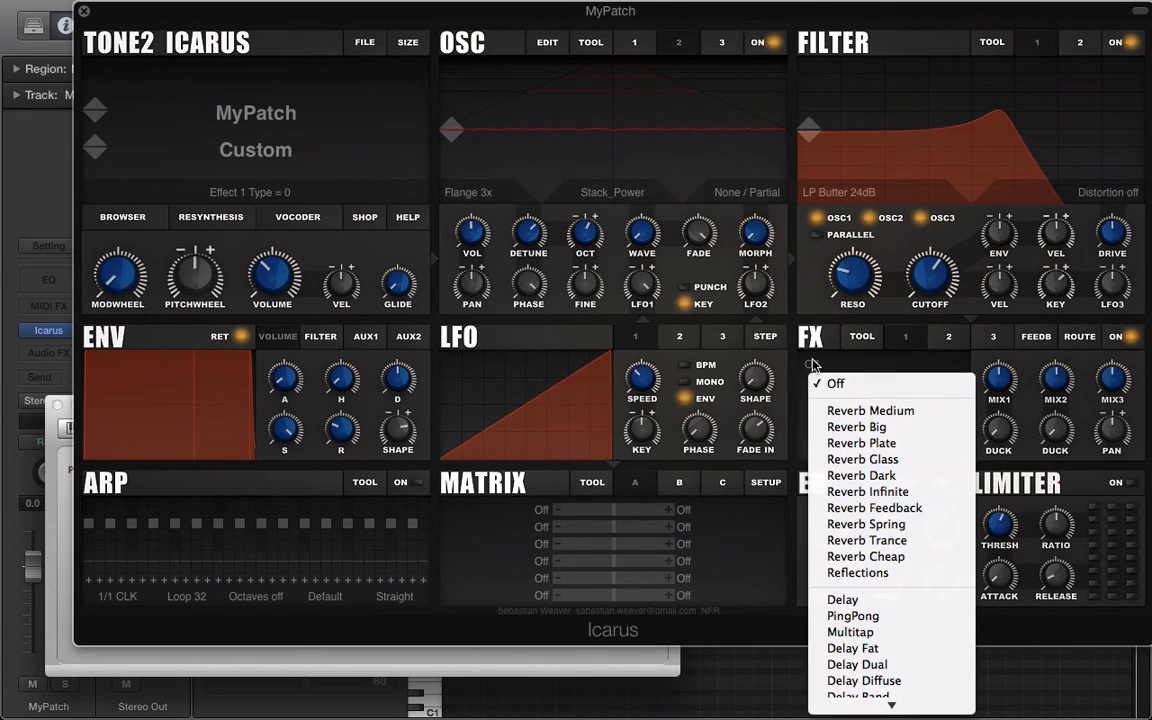
left_click(850, 443)
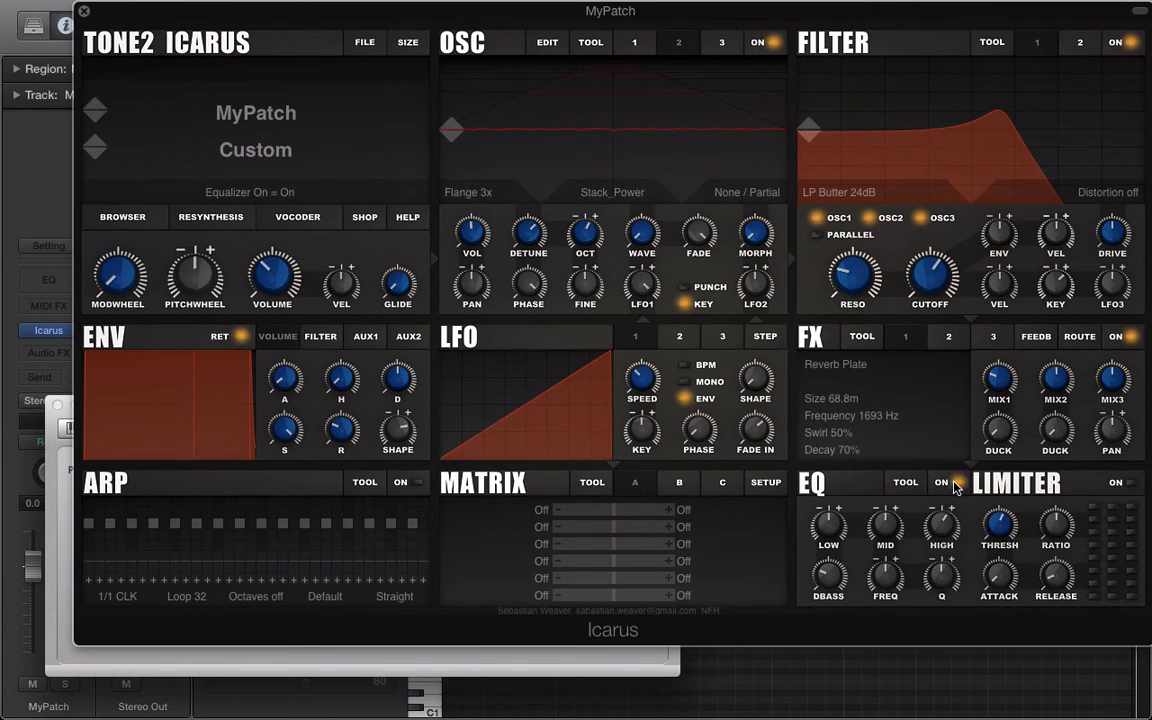
left_click(905, 482)
scroll(935, 560, "down", 3)
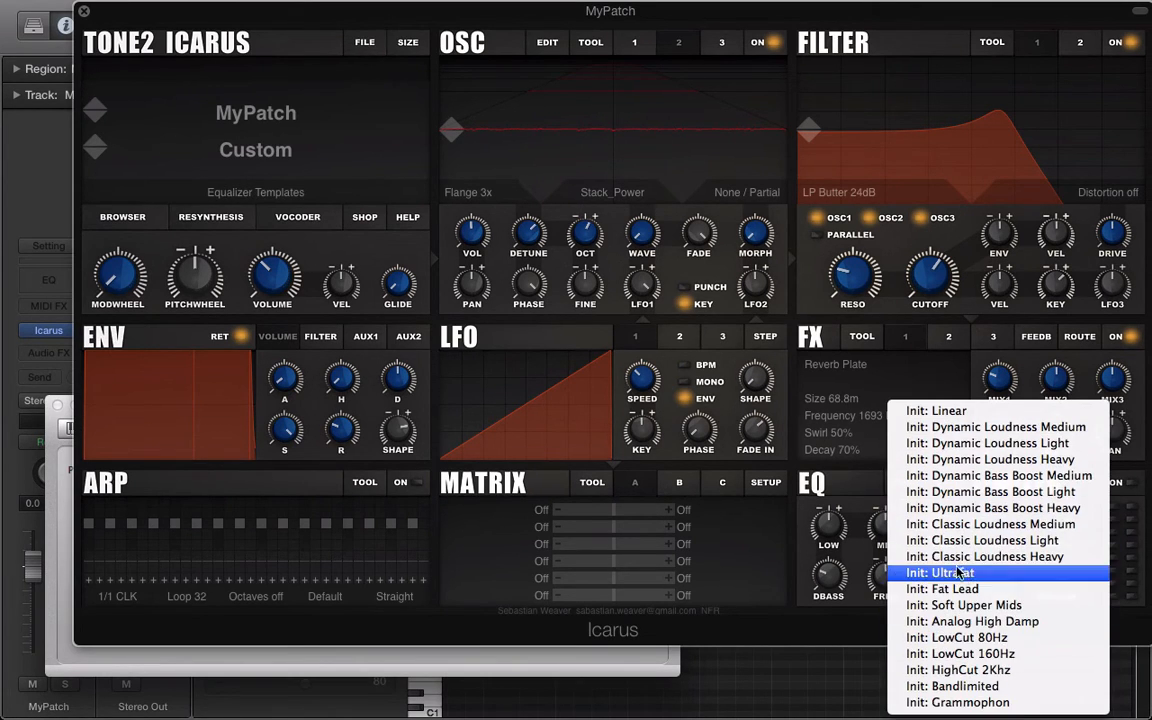
left_click(962, 540)
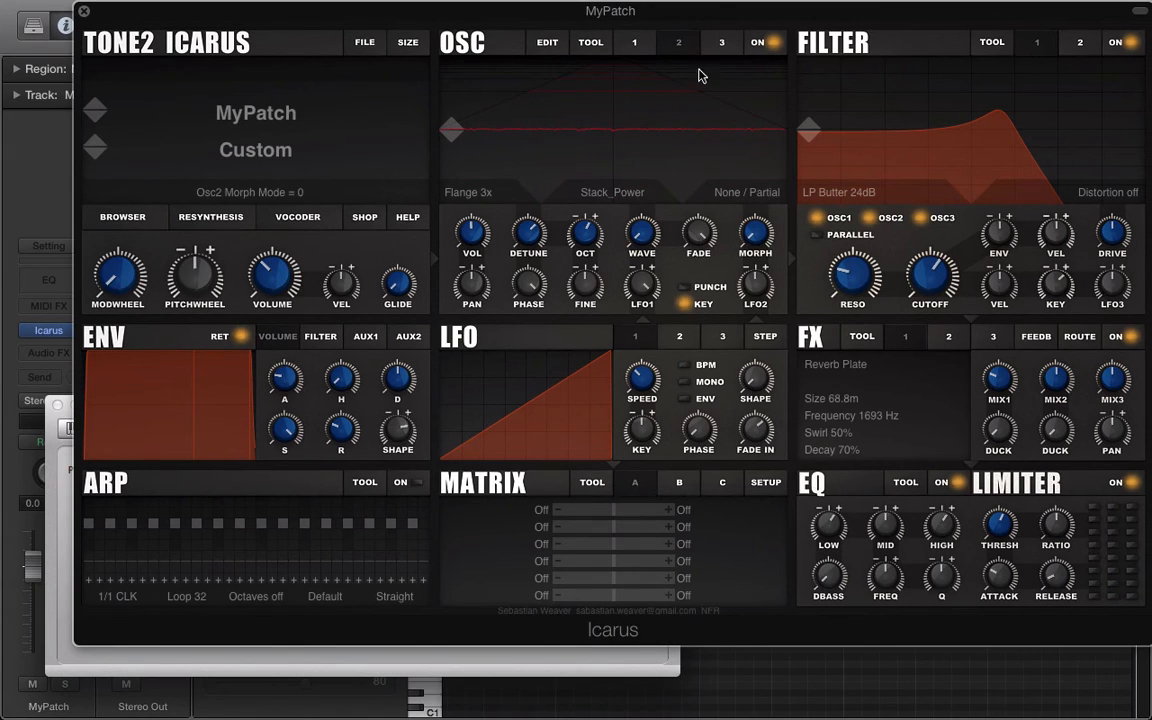
Set oscillator 2's morph mode to Stack Octave+ and raise its morph amount
left_click(753, 193)
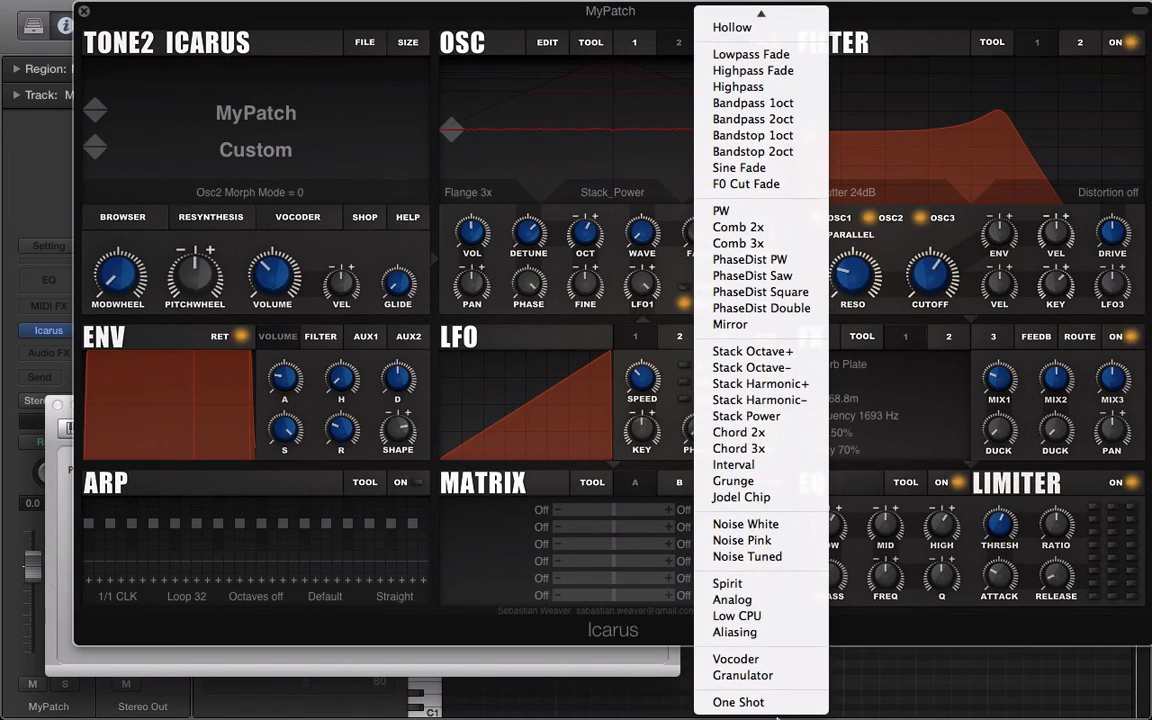
left_click(750, 351)
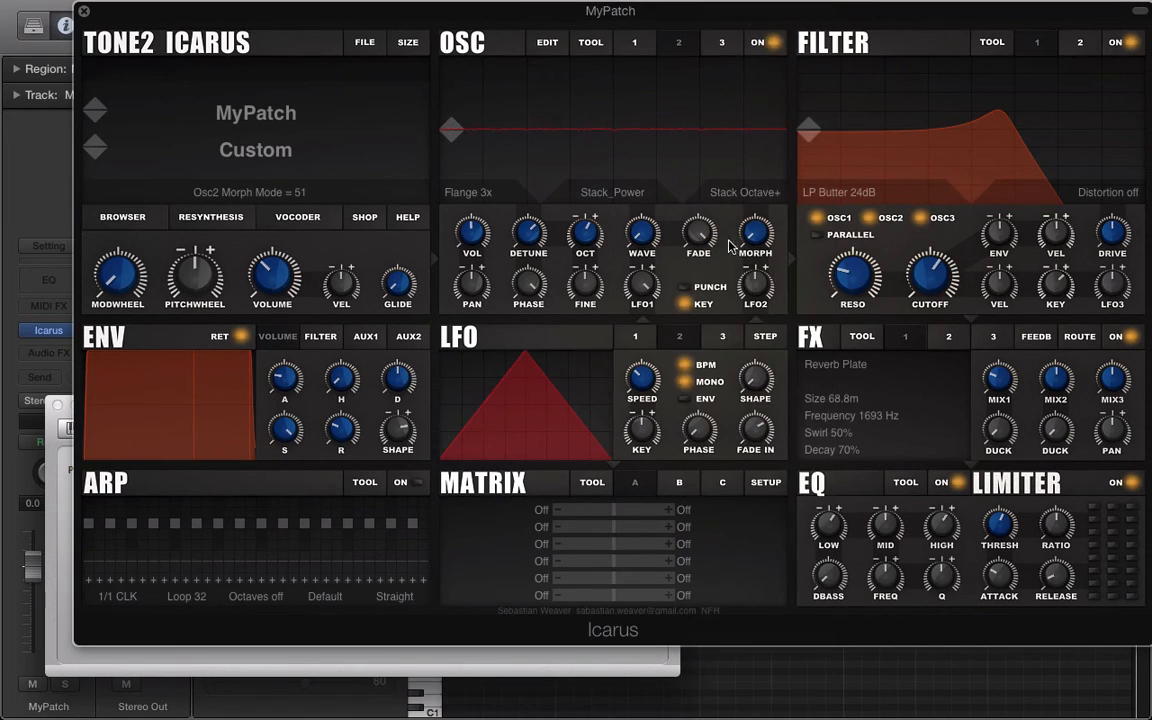
left_click_drag(762, 250, 687, 72)
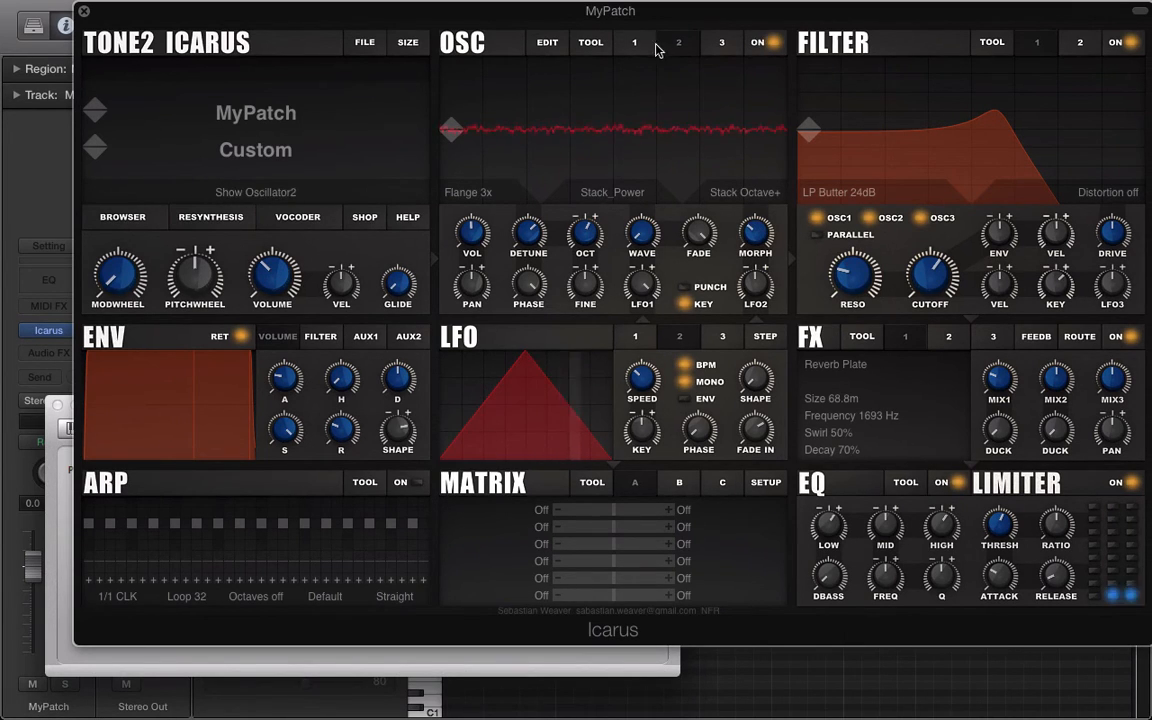
Switch oscillator 1 off and set oscillator 2's unison mode to Stack 2:1 Octave
left_click(722, 42)
left_click(772, 44)
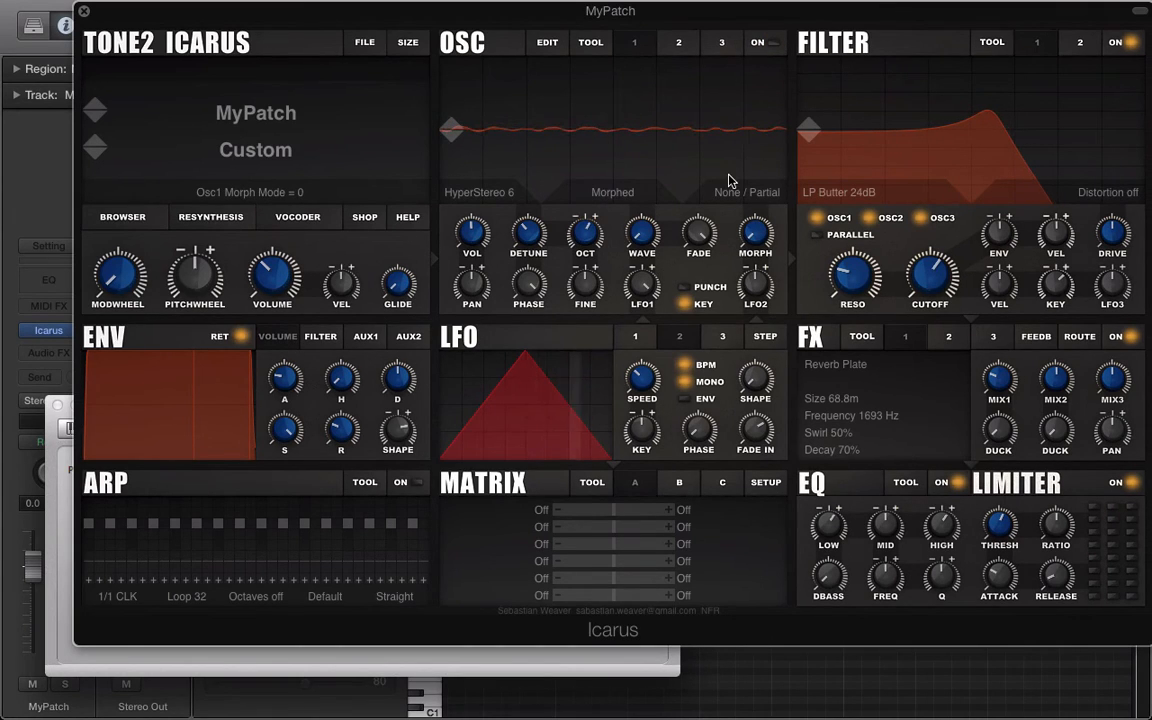
left_click(679, 42)
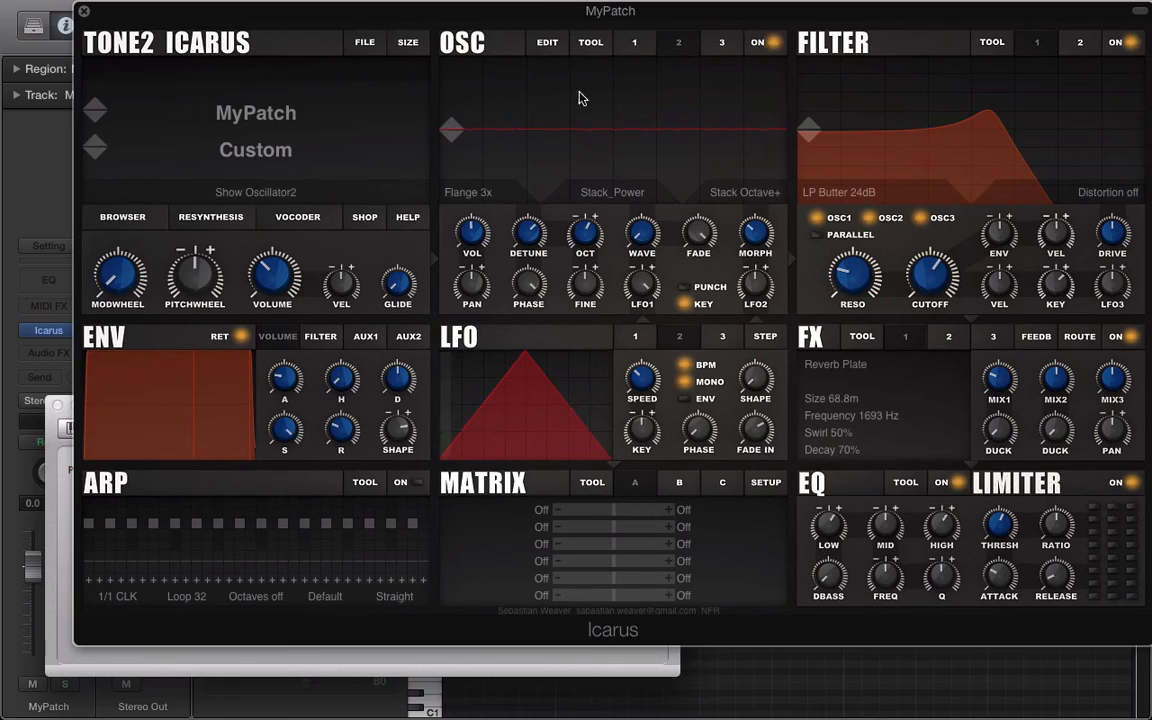
left_click(499, 194)
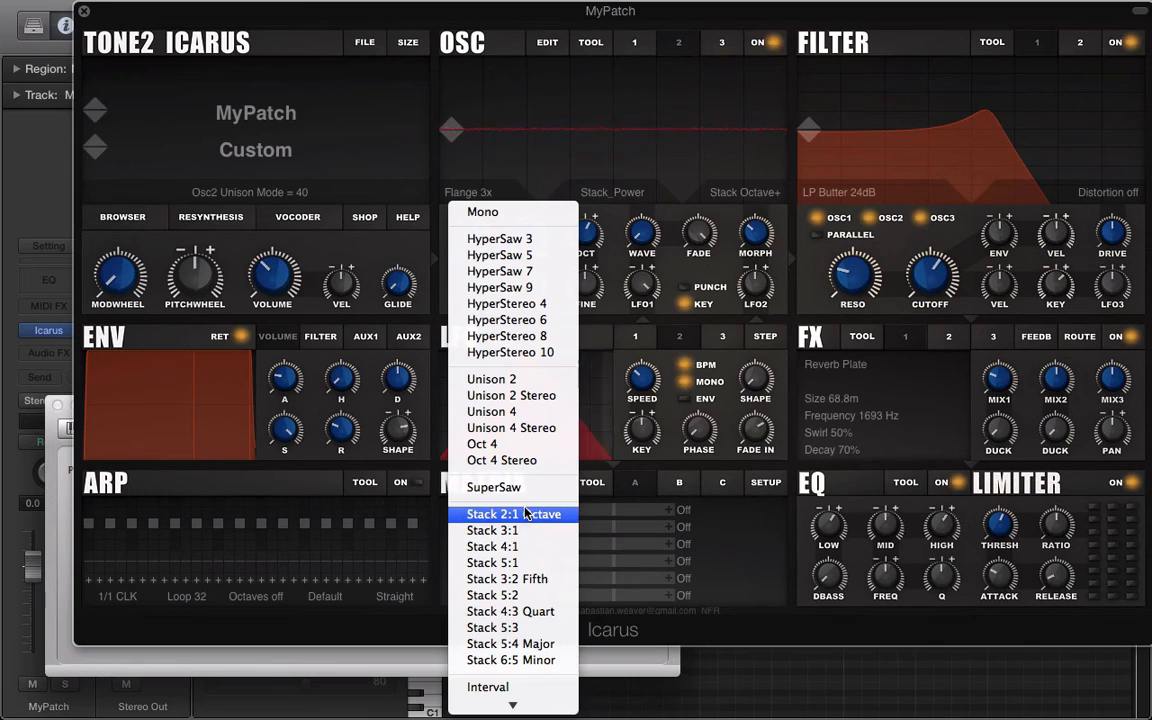
left_click(502, 462)
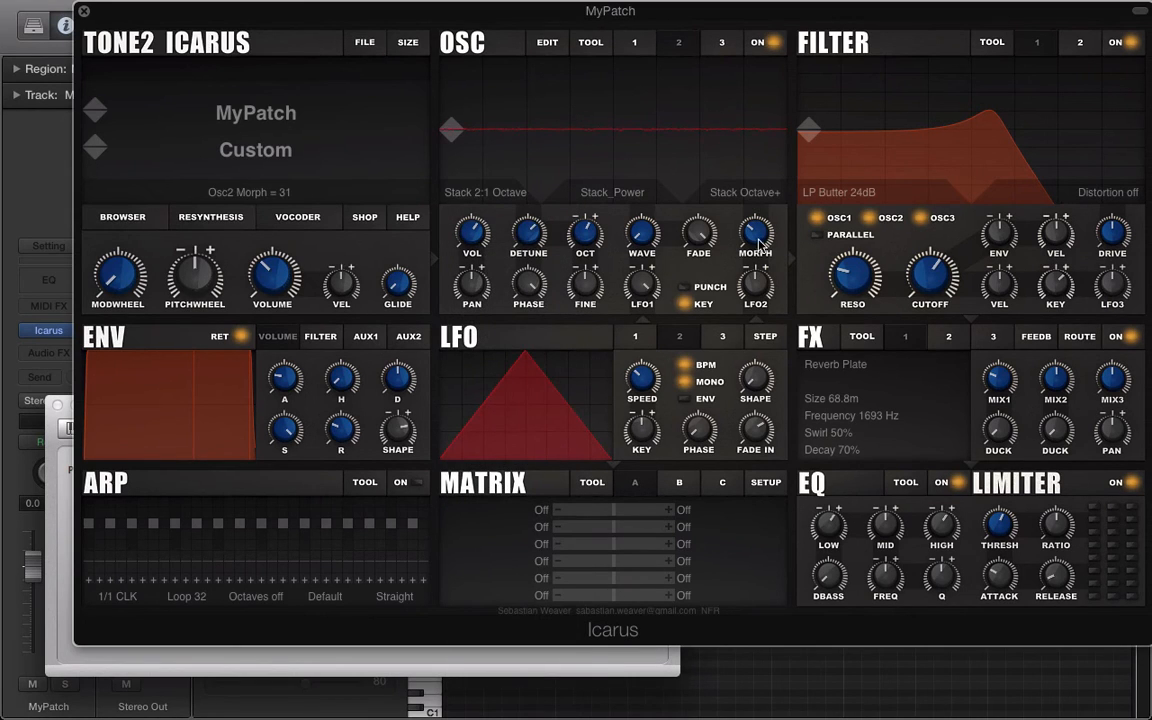
Set oscillator 2's morph mode to Sync Square and adjust its morph amount
mouse_move(752, 198)
left_mouse_down()
mouse_move(728, 116)
mouse_move(750, 205)
left_mouse_up()
left_click(750, 205)
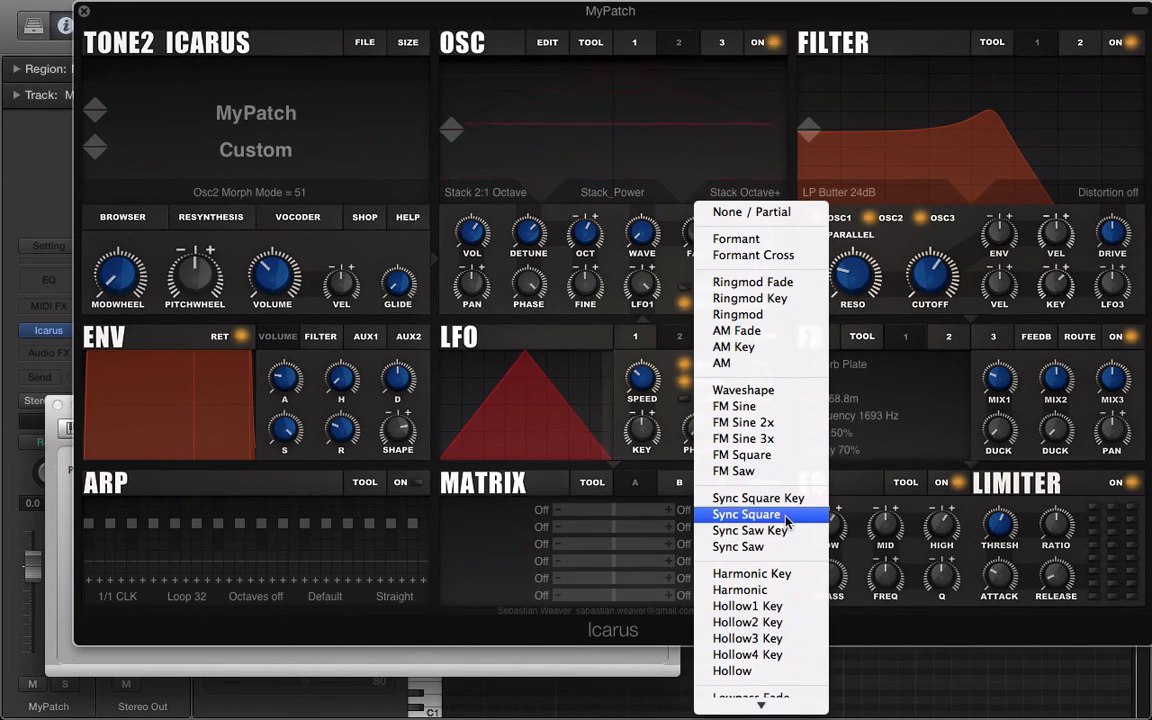
left_click(703, 428)
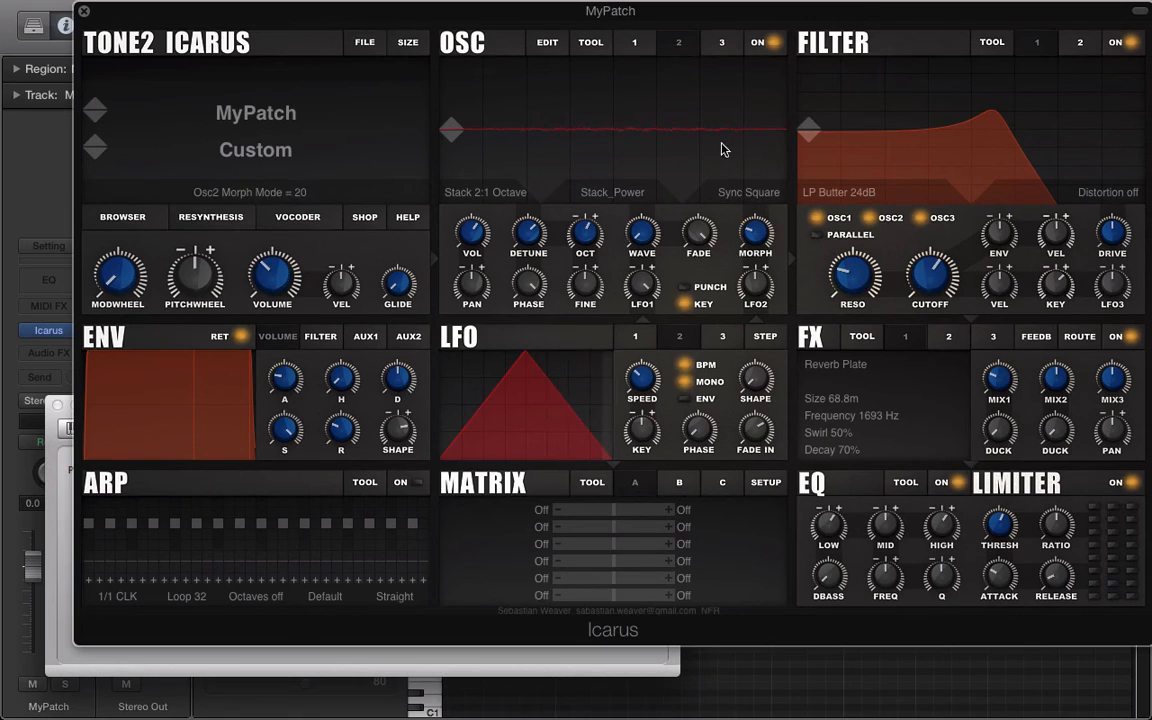
Switch oscillator 1 back on, trim off roughly the first third of its wavetable and return to the main synth view
left_click(634, 42)
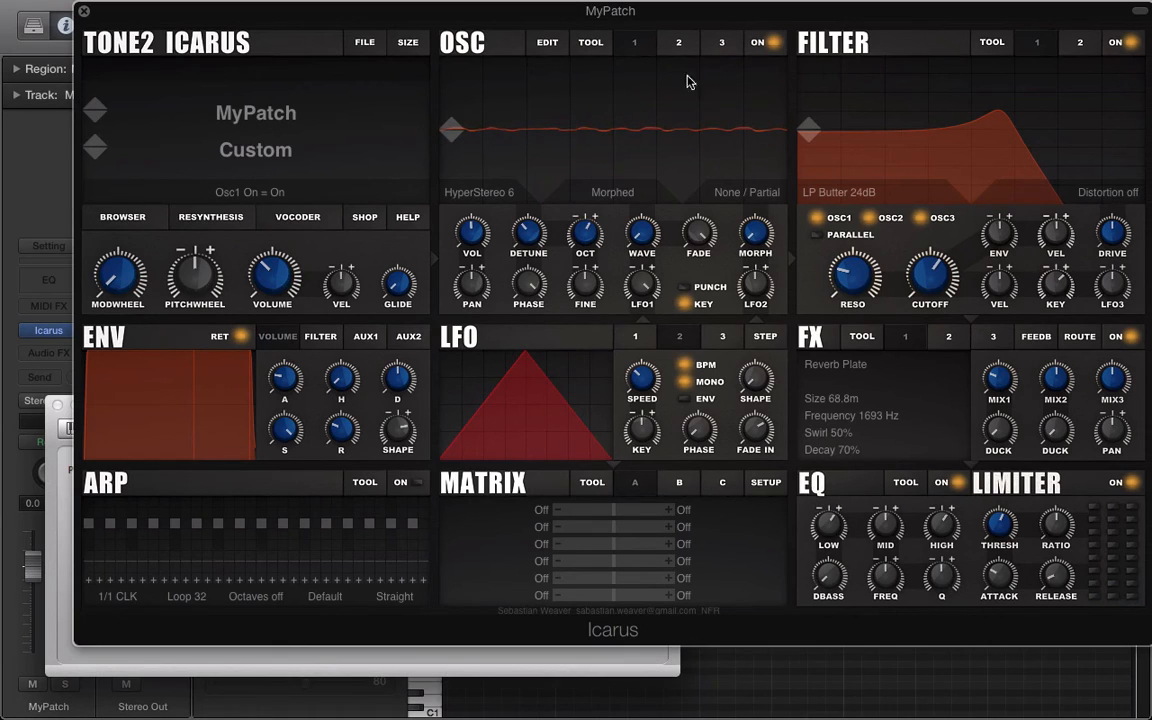
left_click(560, 47)
left_click(390, 85)
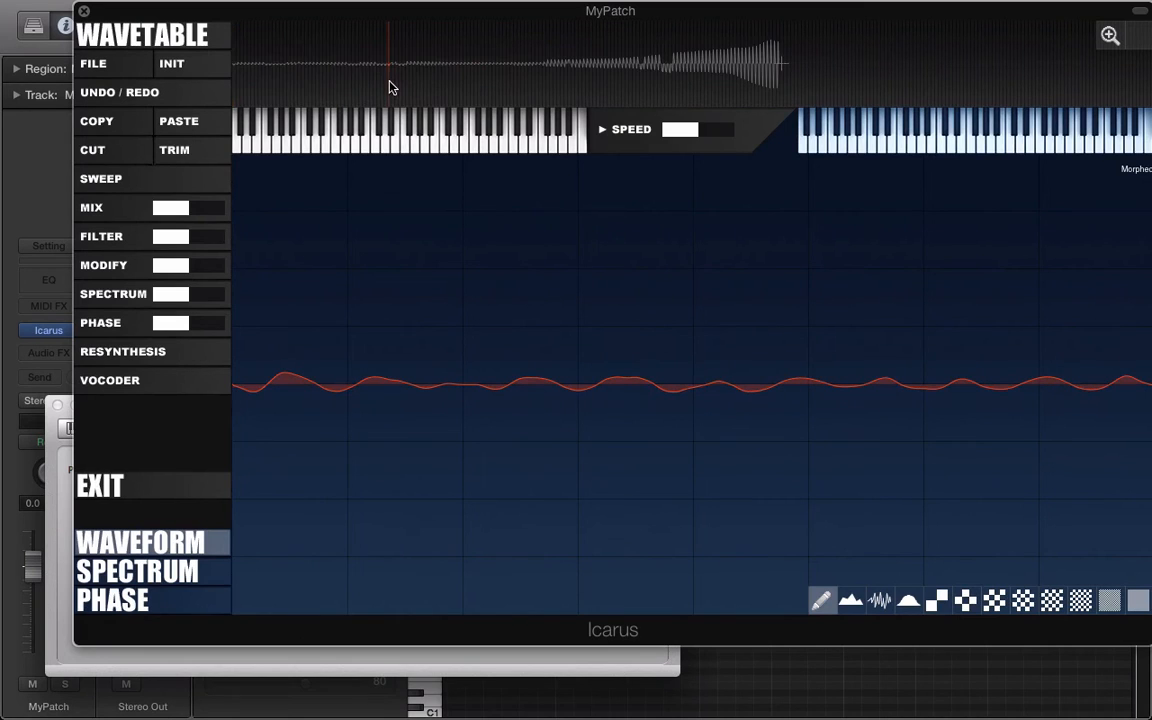
left_click(406, 70)
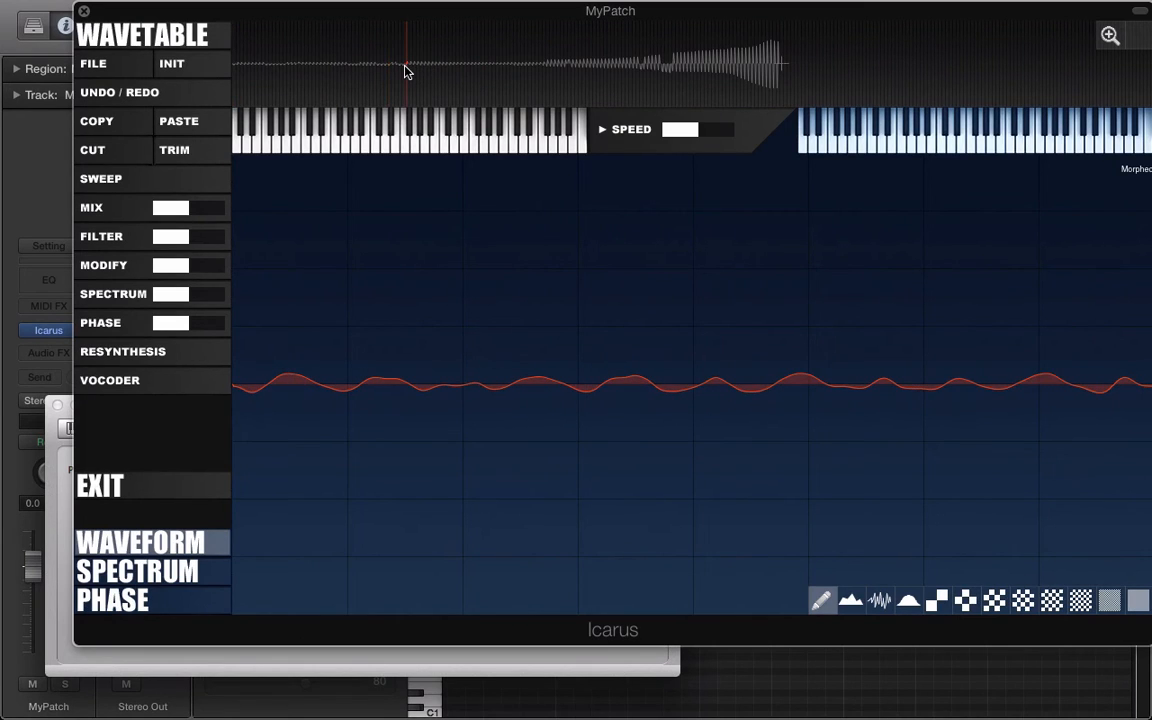
left_click_drag(406, 70, 784, 77)
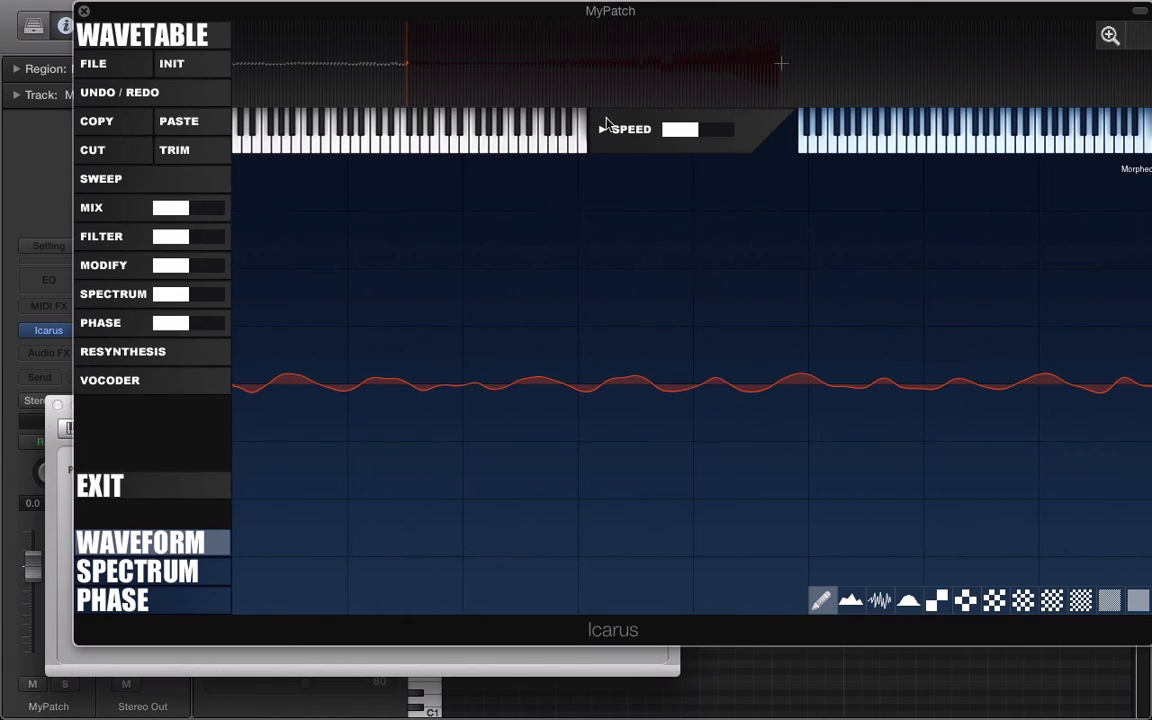
left_click(176, 155)
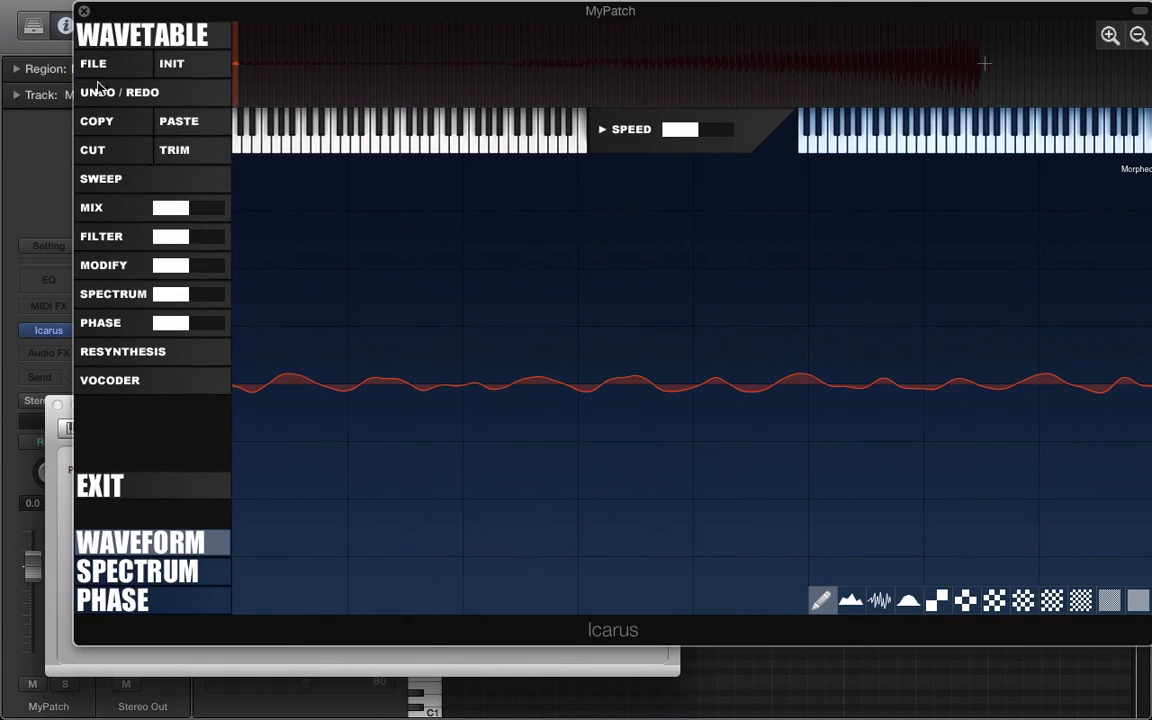
left_click(124, 490)
Trim off slightly more than the first third of oscillator 2's wavetable and return to the main synth view
left_click(634, 43)
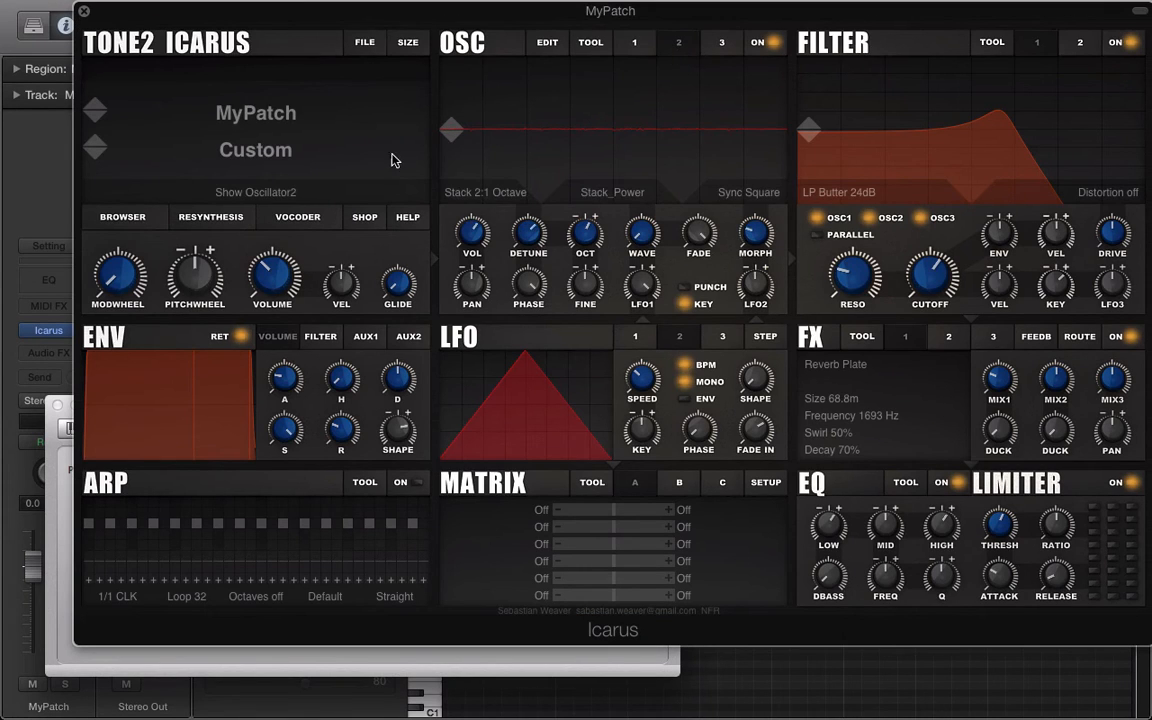
left_click(546, 46)
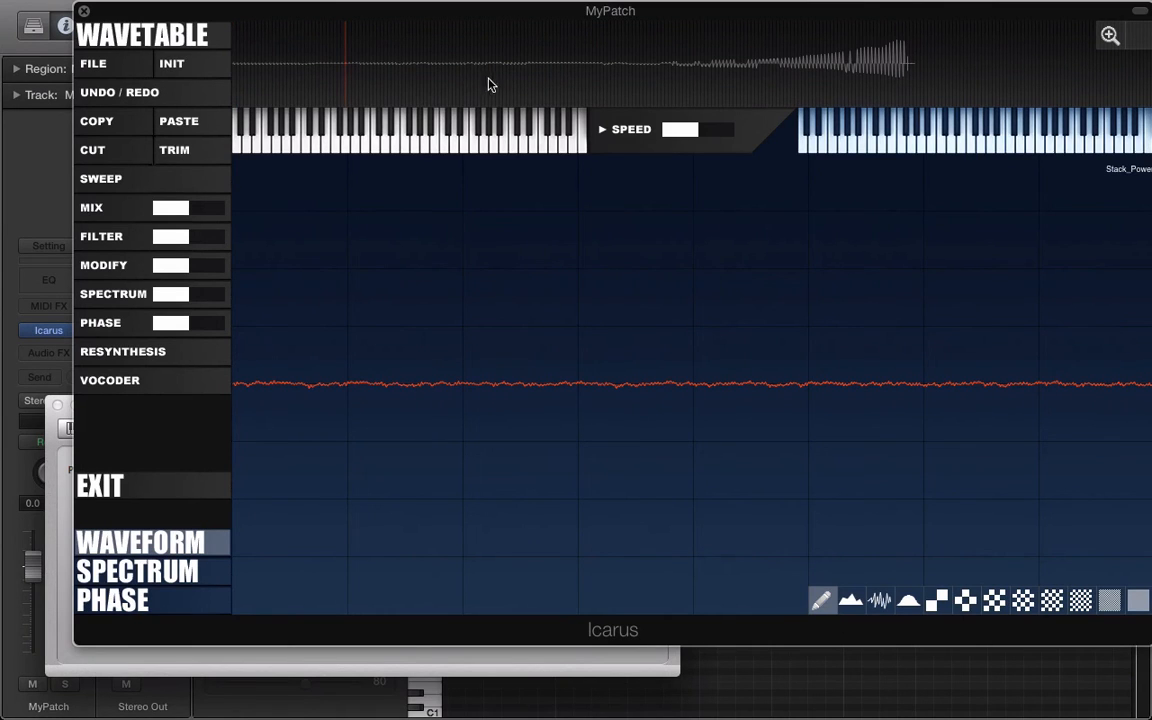
left_click_drag(487, 80, 886, 57)
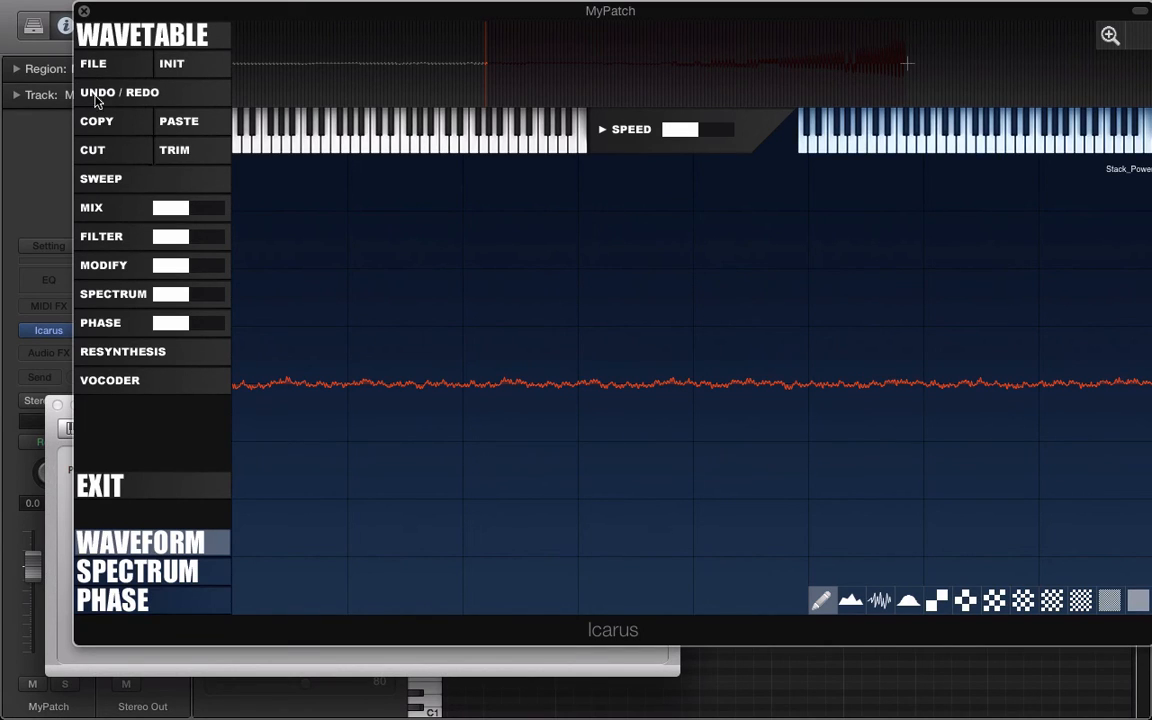
left_click(173, 151)
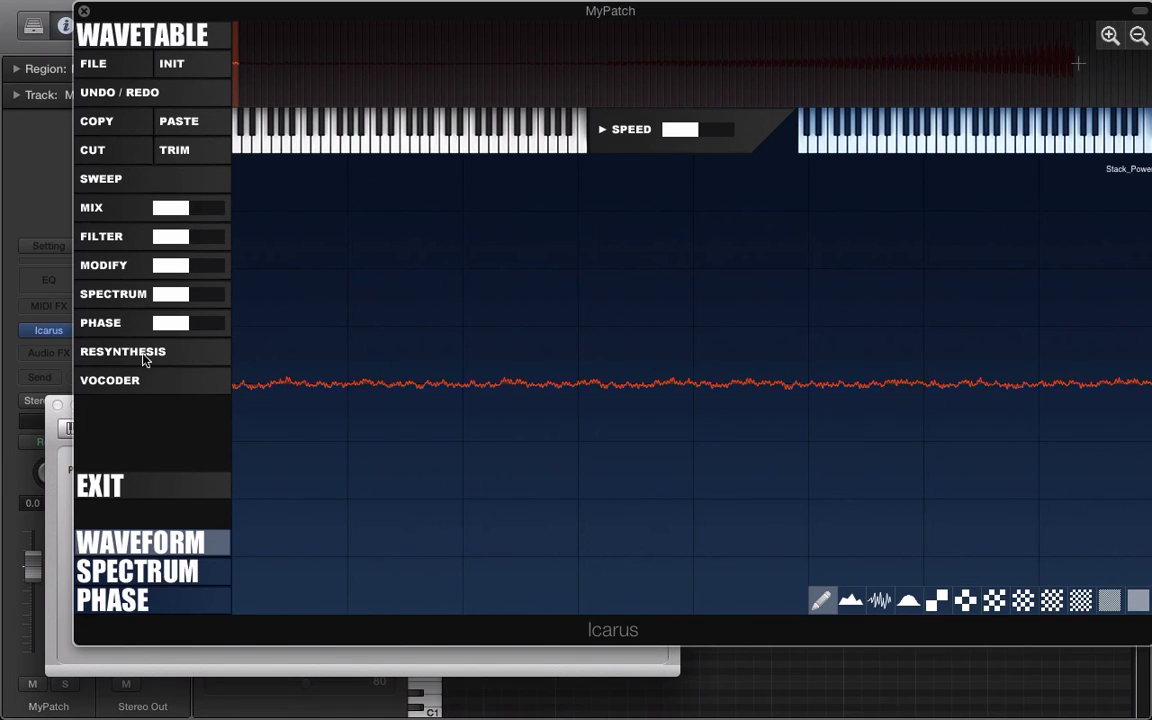
left_click(103, 487)
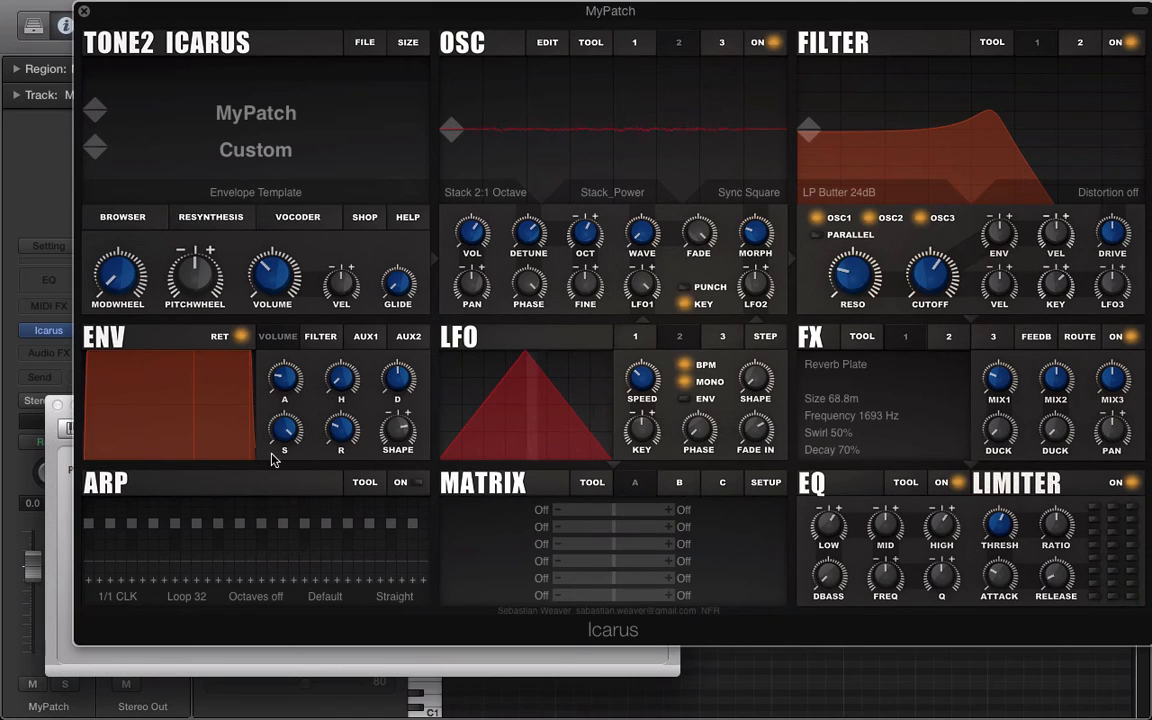
mouse_move(333, 437)
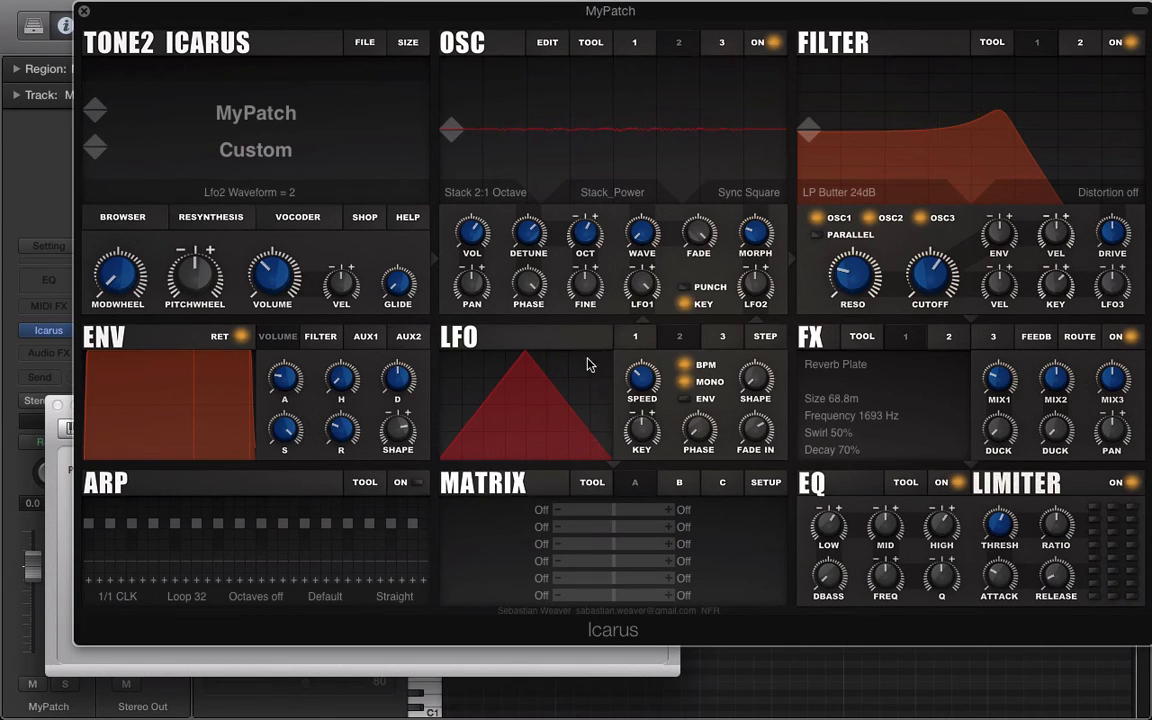
Change filter 1's type to Comb+ and lower its cutoff to 473 Hz
left_click(868, 197)
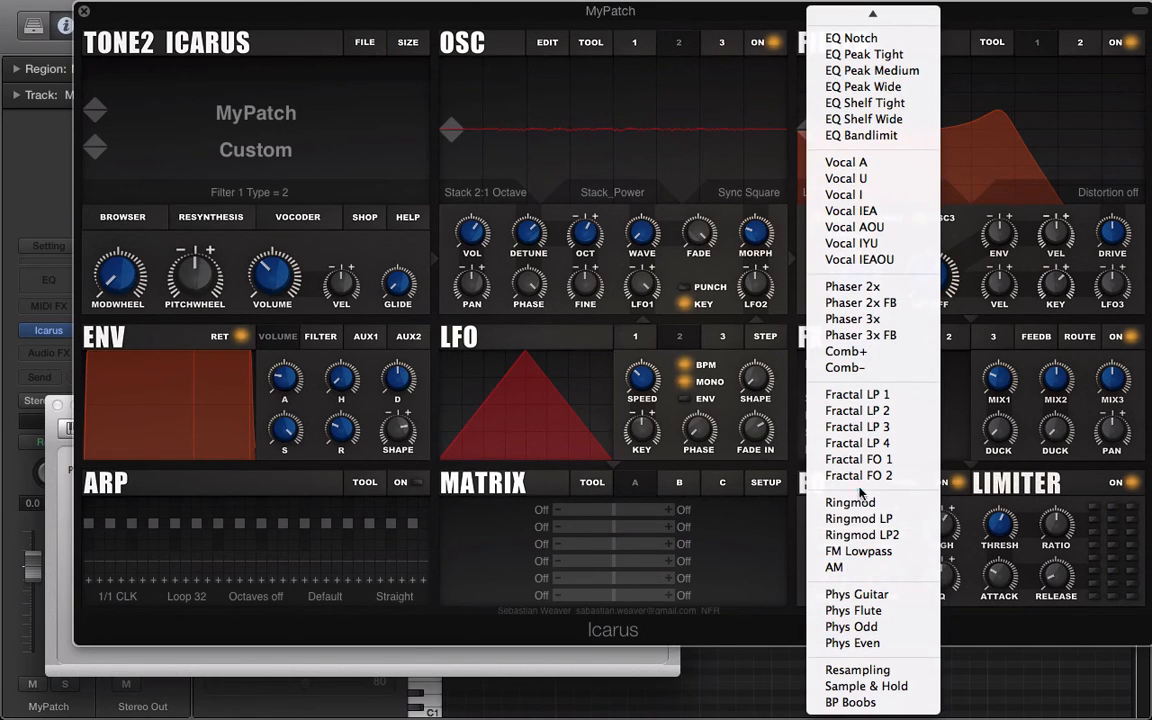
left_click(868, 358)
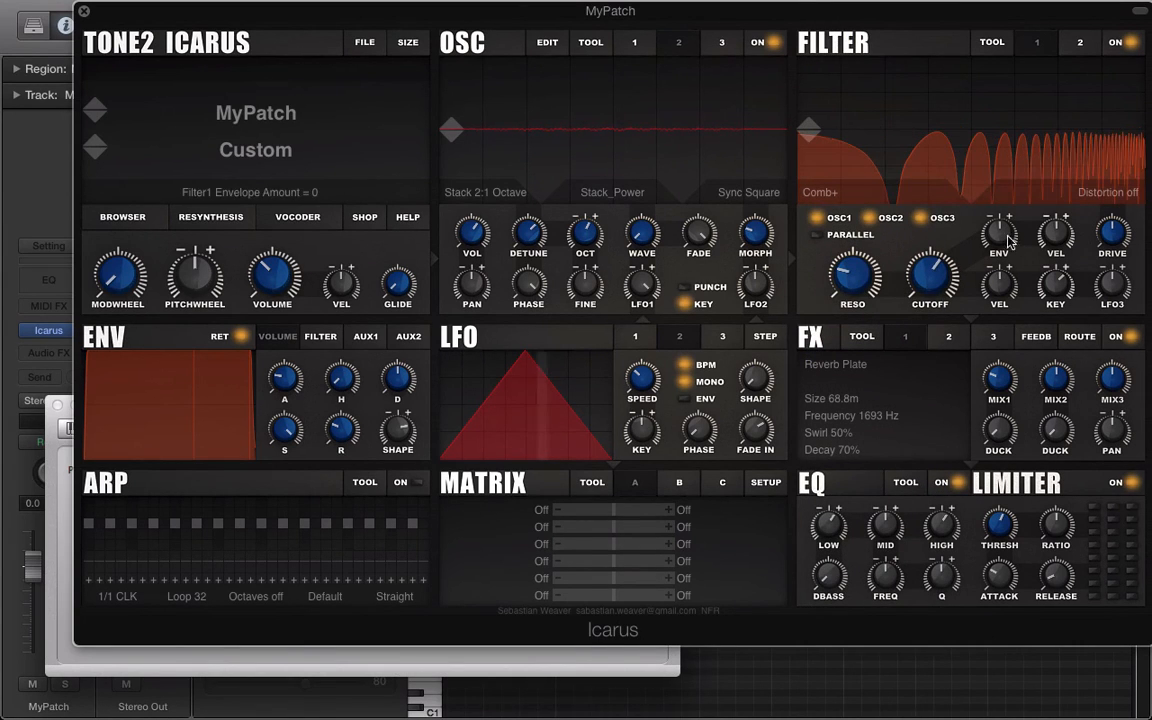
left_click_drag(939, 258, 954, 320)
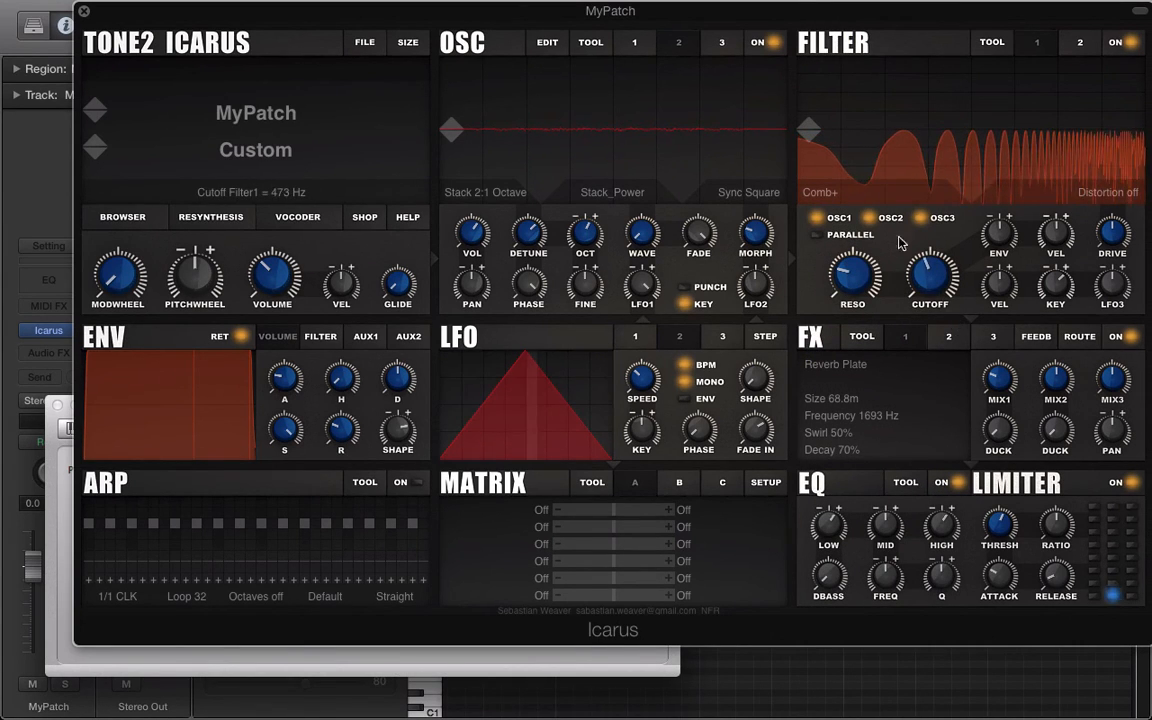
Set oscillator 3's morph mode to Lowpass Fade, its octave to 1 and its morph amount to 13
left_click(722, 47)
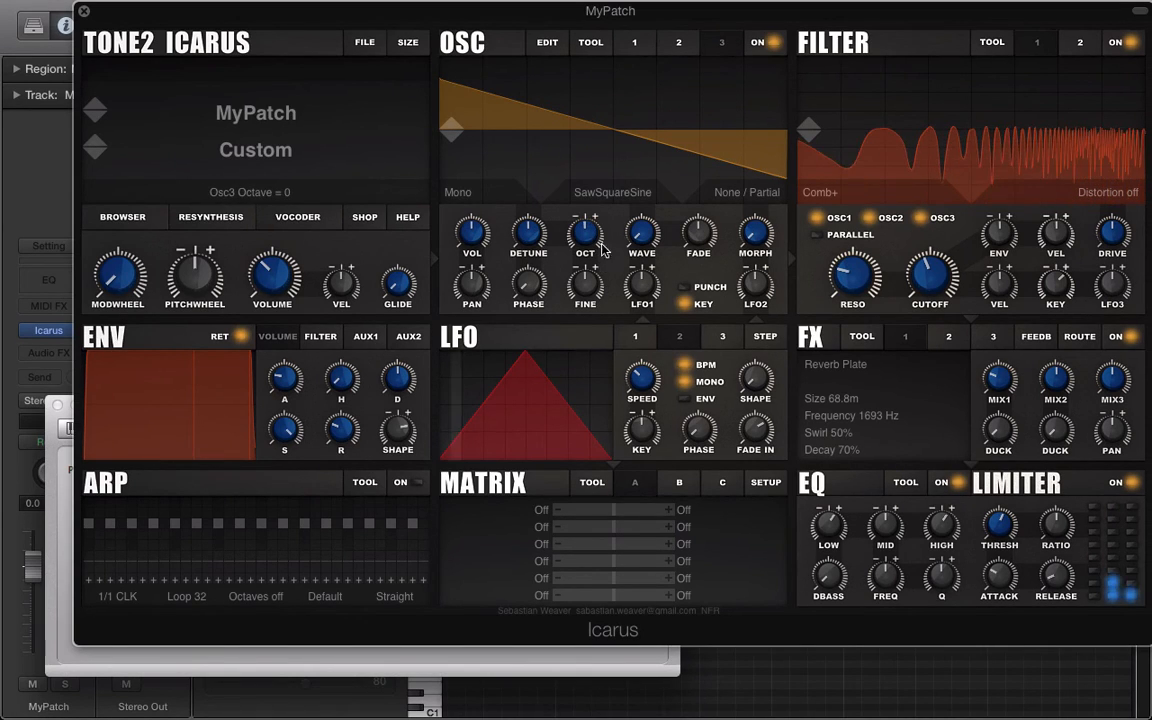
left_click(750, 198)
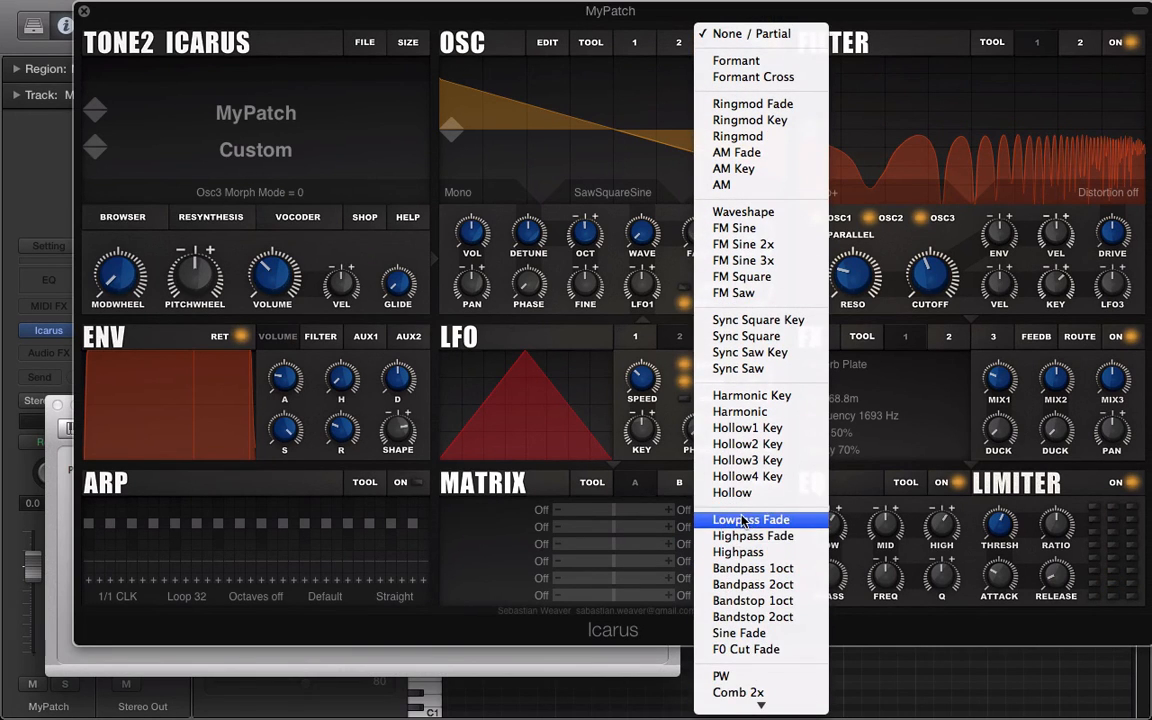
left_click(750, 519)
left_click_drag(742, 180, 710, 158)
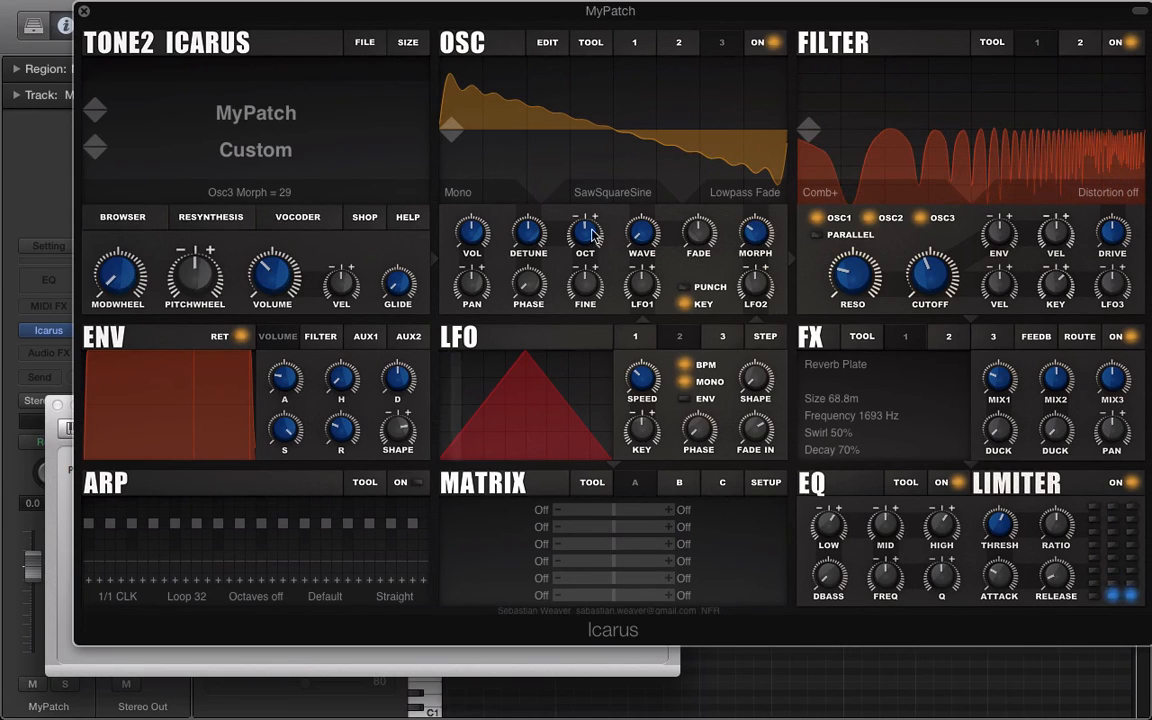
left_click_drag(587, 229, 584, 216)
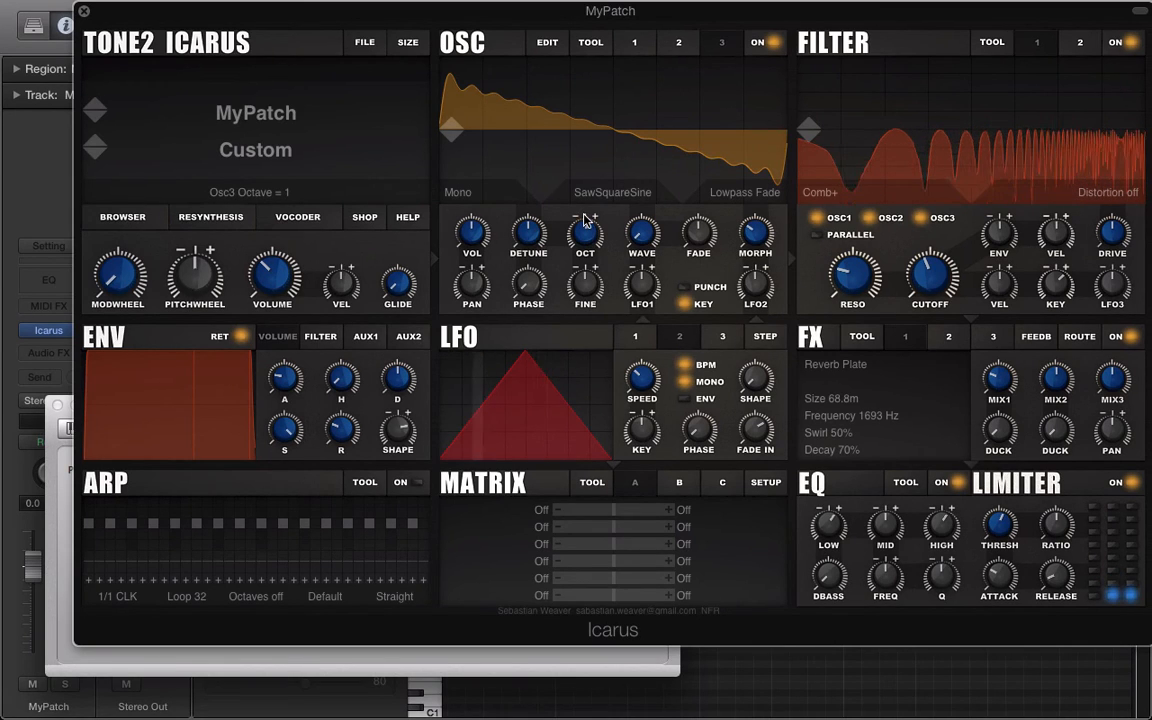
left_click_drag(753, 229, 754, 268)
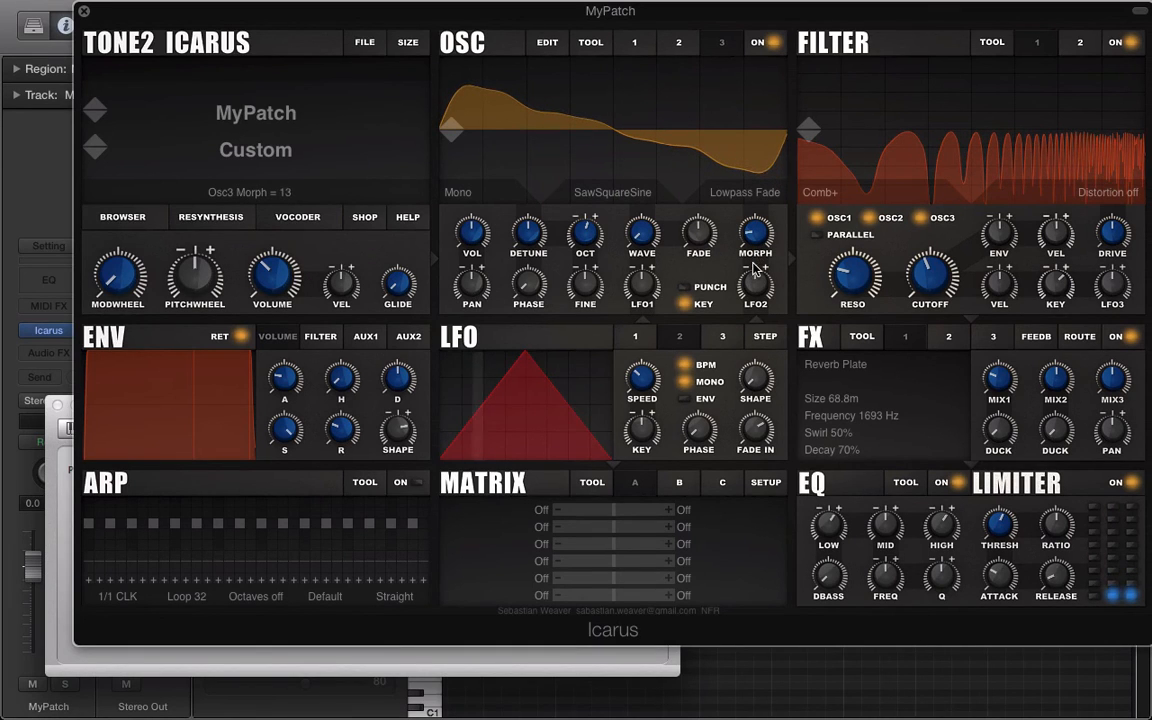
Set oscillator 3's unison mode to Stack 3:2 Fifth and turn its volume all the way down
left_click(458, 192)
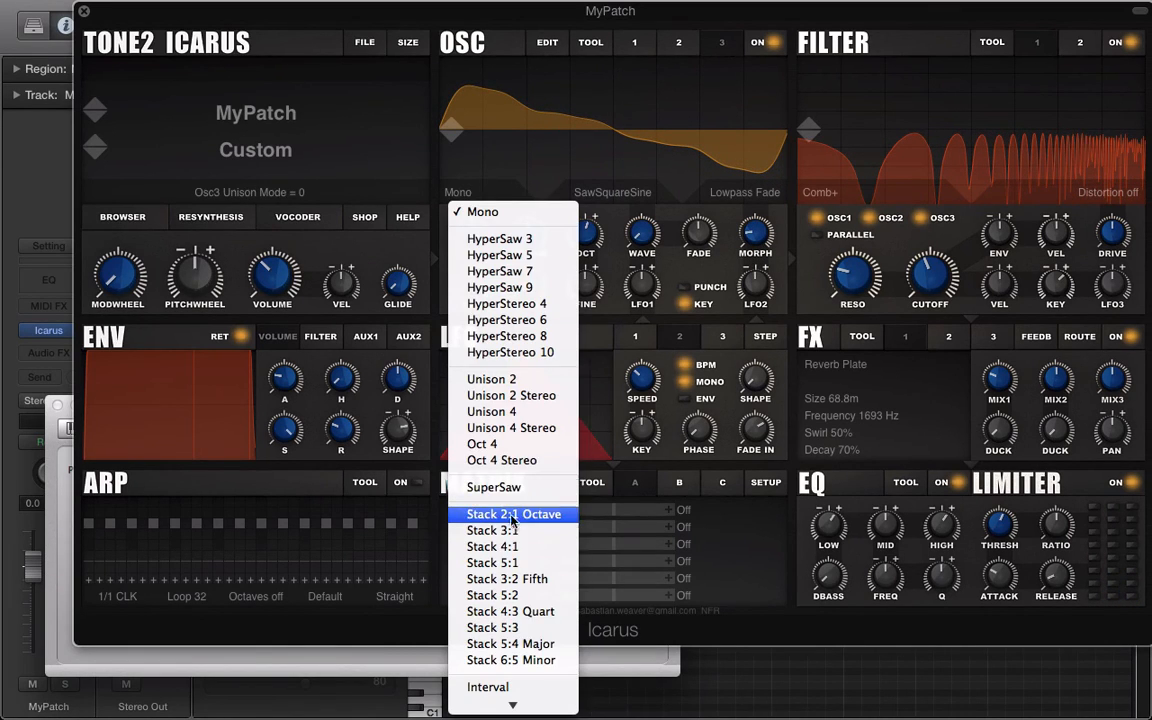
left_click(531, 580)
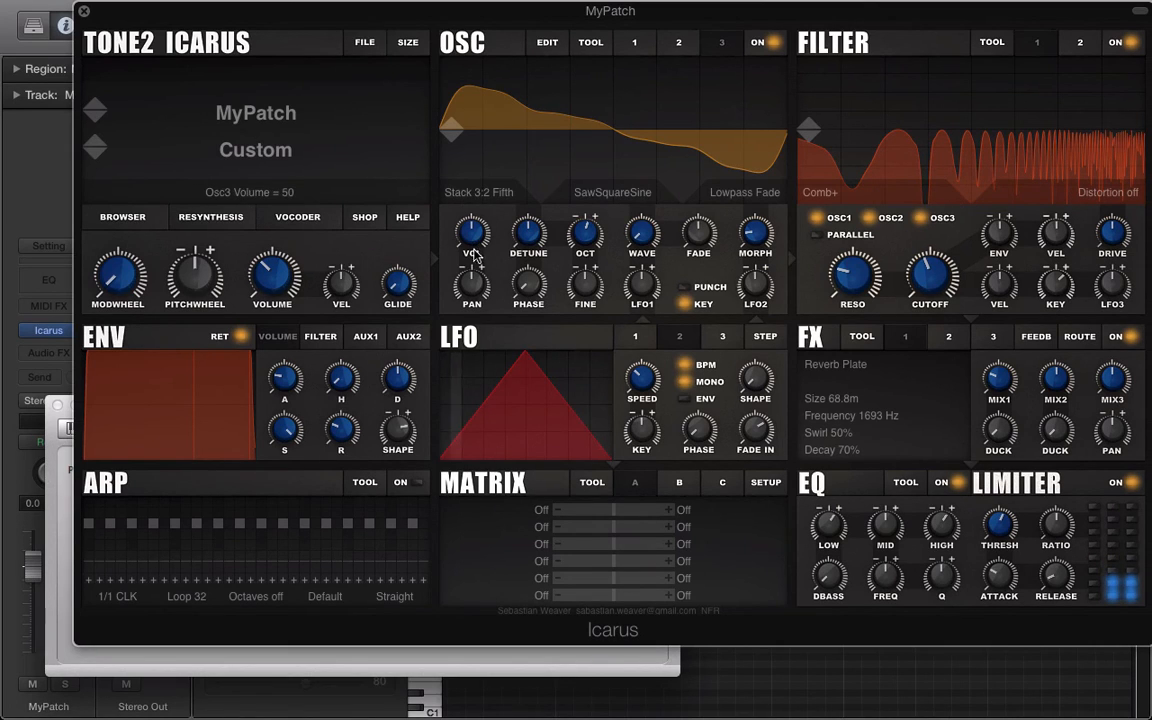
left_click_drag(473, 234, 484, 397)
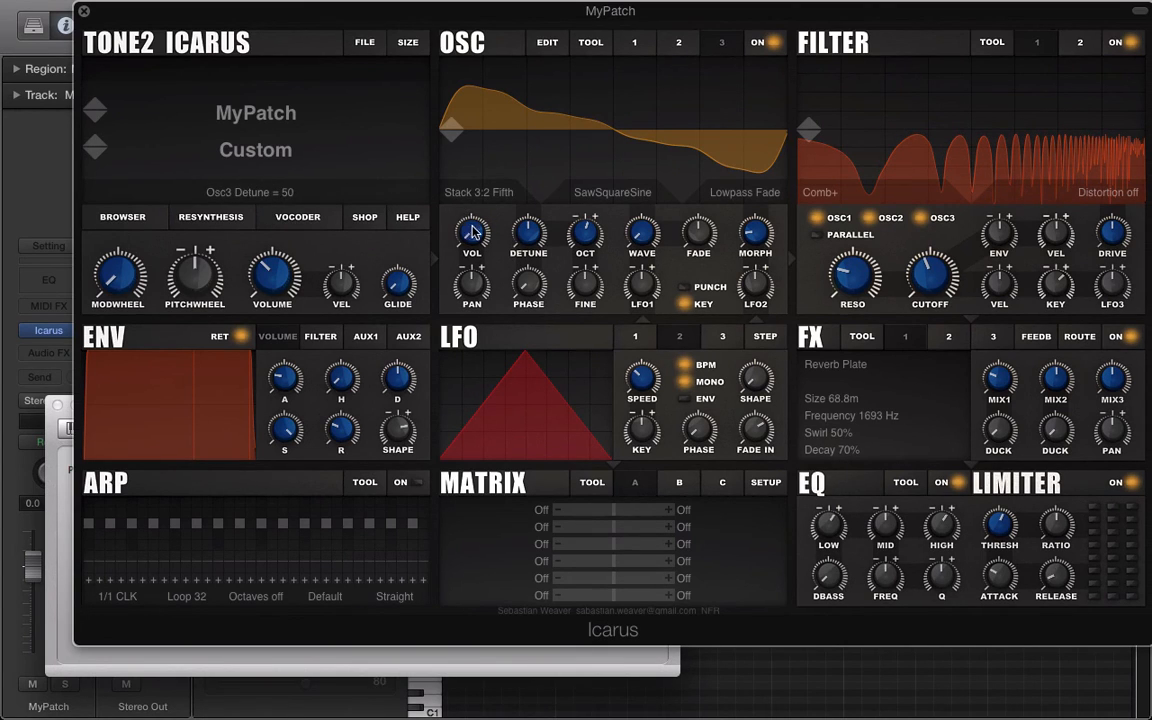
Shape the Aux1 envelope with a 0.111 s attack, full sustain and a longer release
left_click(369, 337)
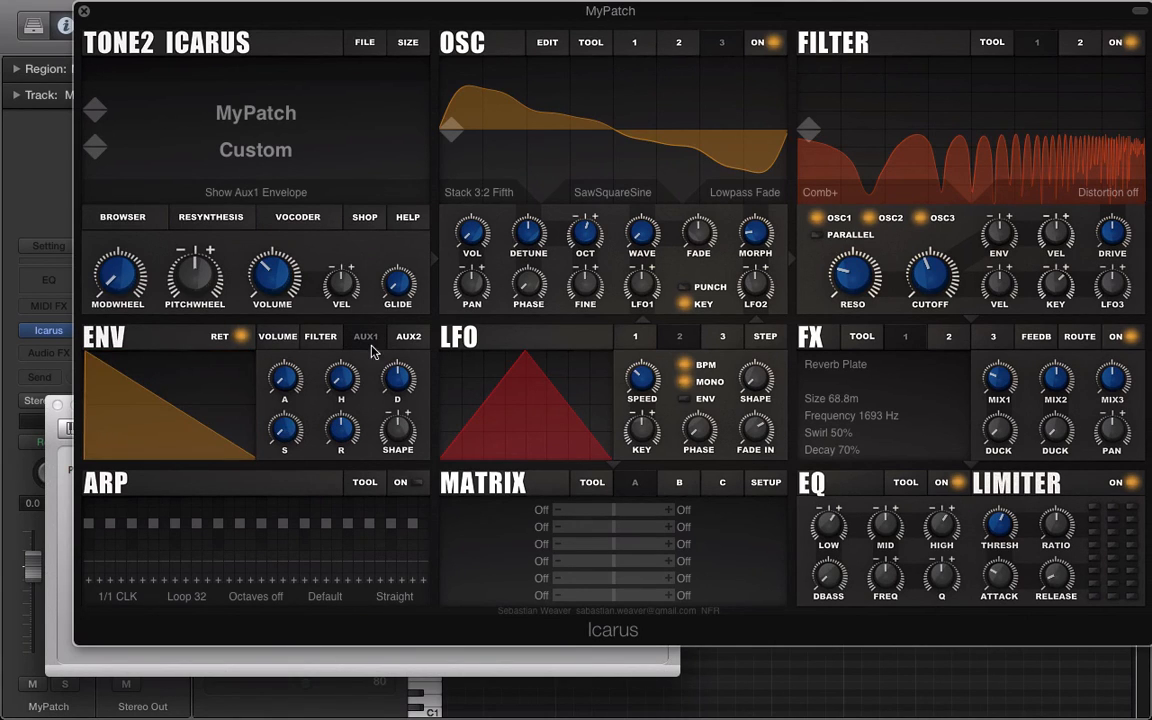
left_click_drag(288, 381, 275, 267)
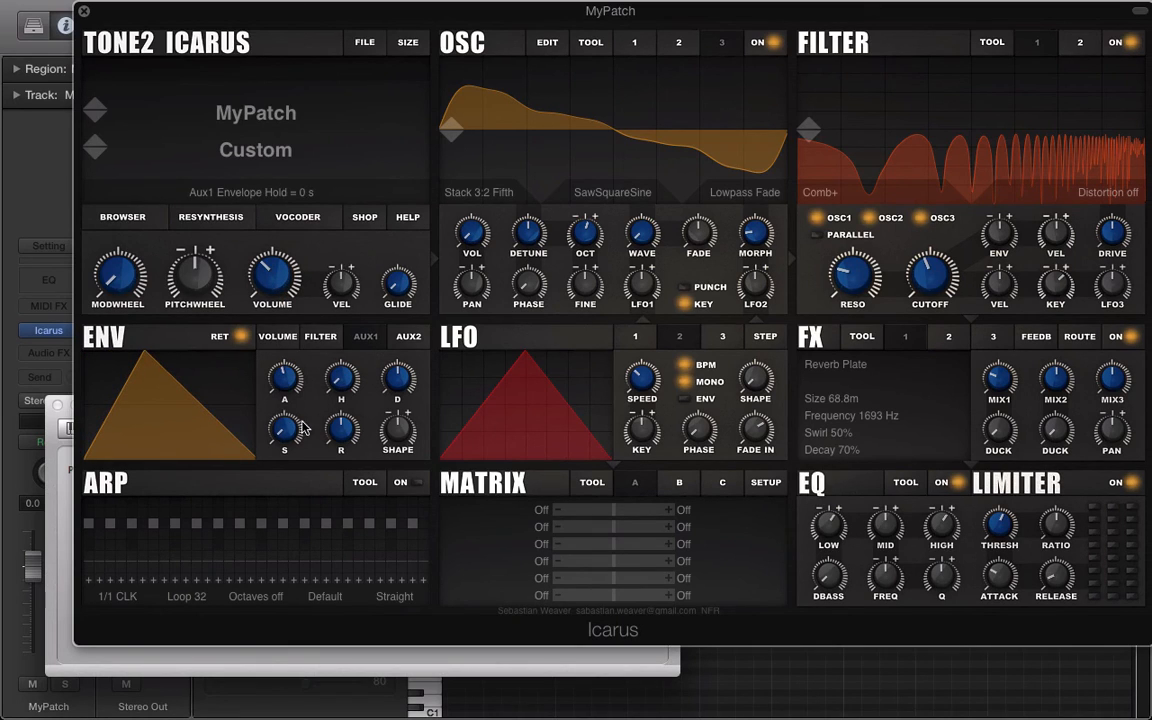
left_click_drag(290, 425, 295, 152)
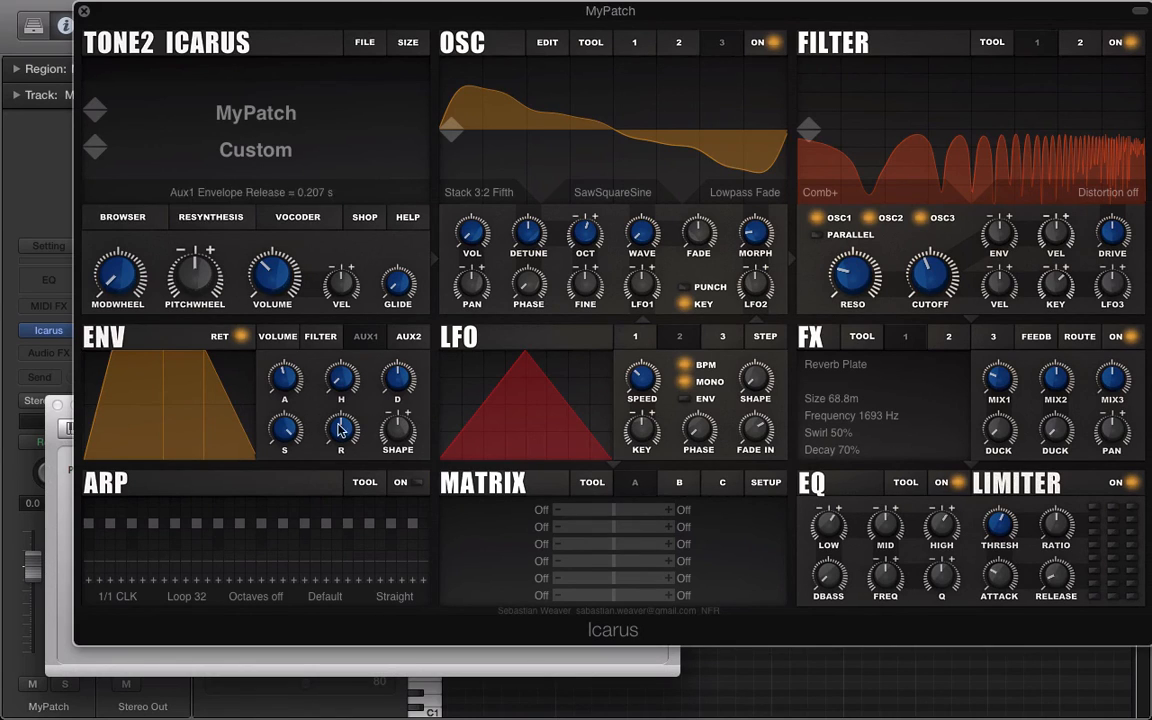
left_click_drag(340, 430, 335, 377)
Lengthen the volume envelope's release and return to the Aux1 envelope
left_click(277, 342)
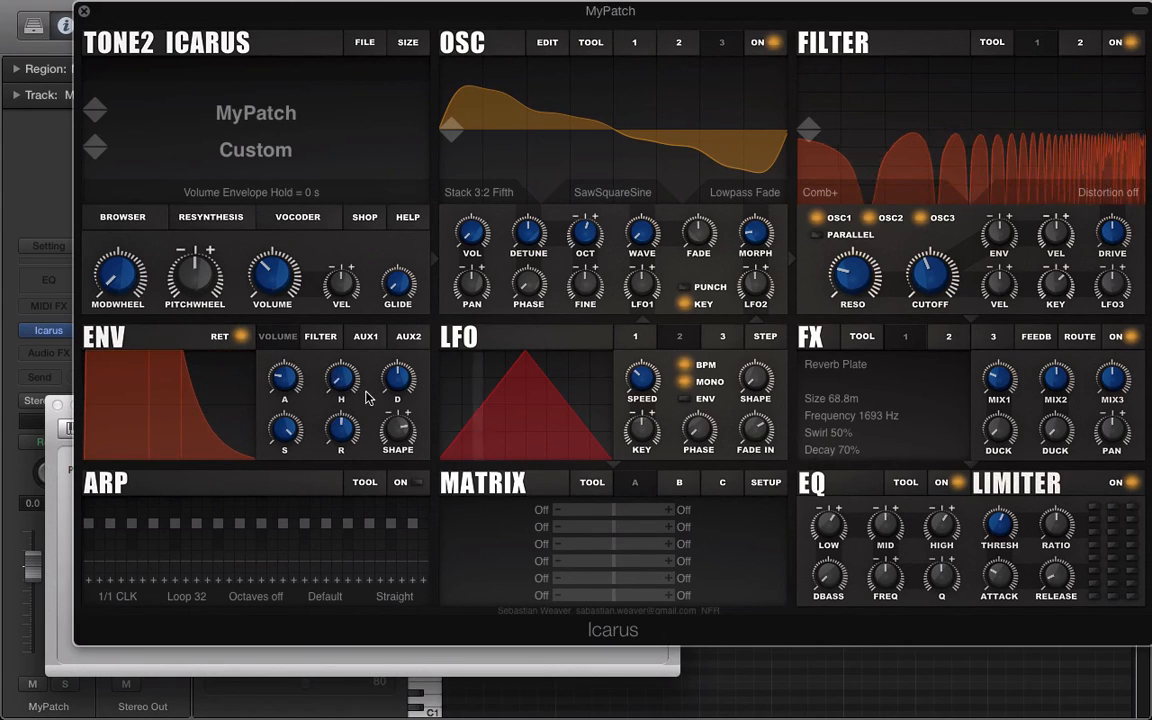
left_click_drag(343, 432, 345, 407)
left_click(320, 337)
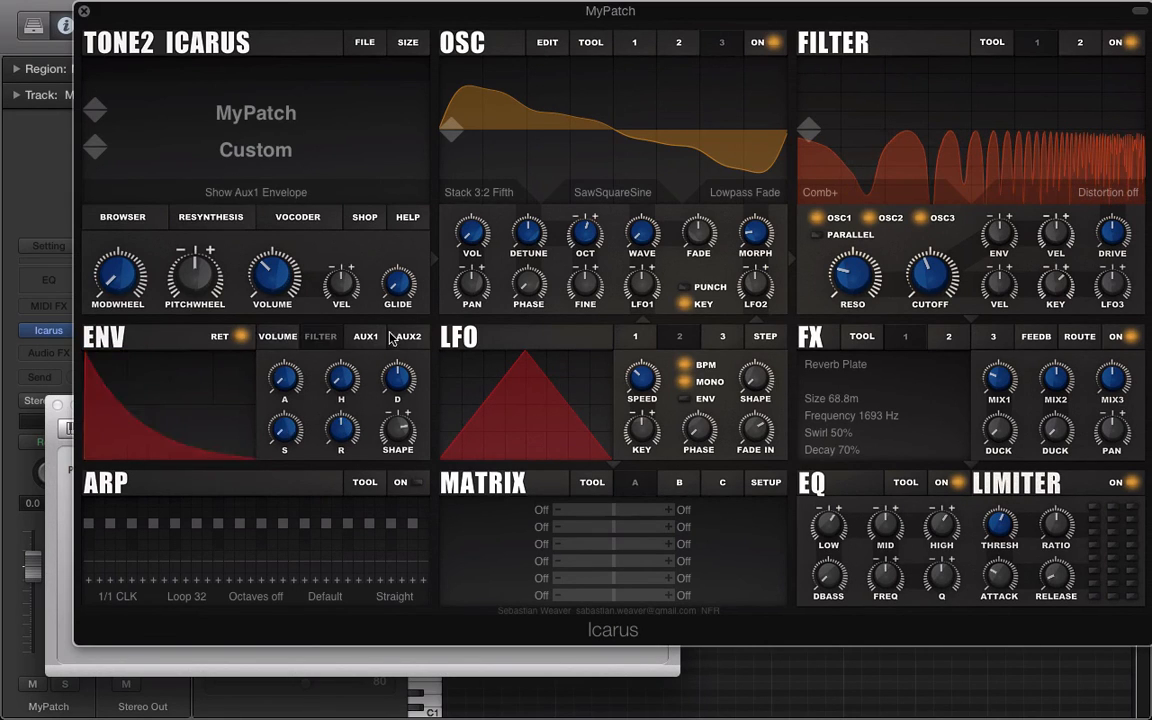
left_click(365, 338)
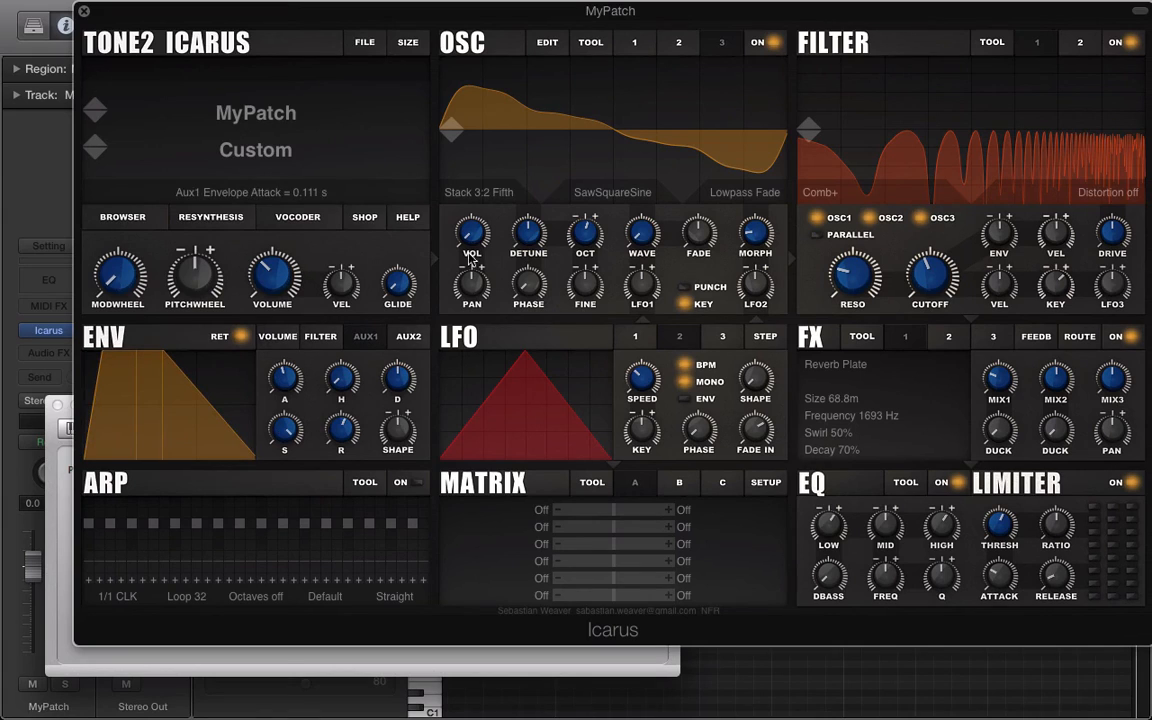
Route Aux1 Env to Volume 3 with a positive amount in the first matrix slot and lengthen the Aux1 attack
left_click(545, 510)
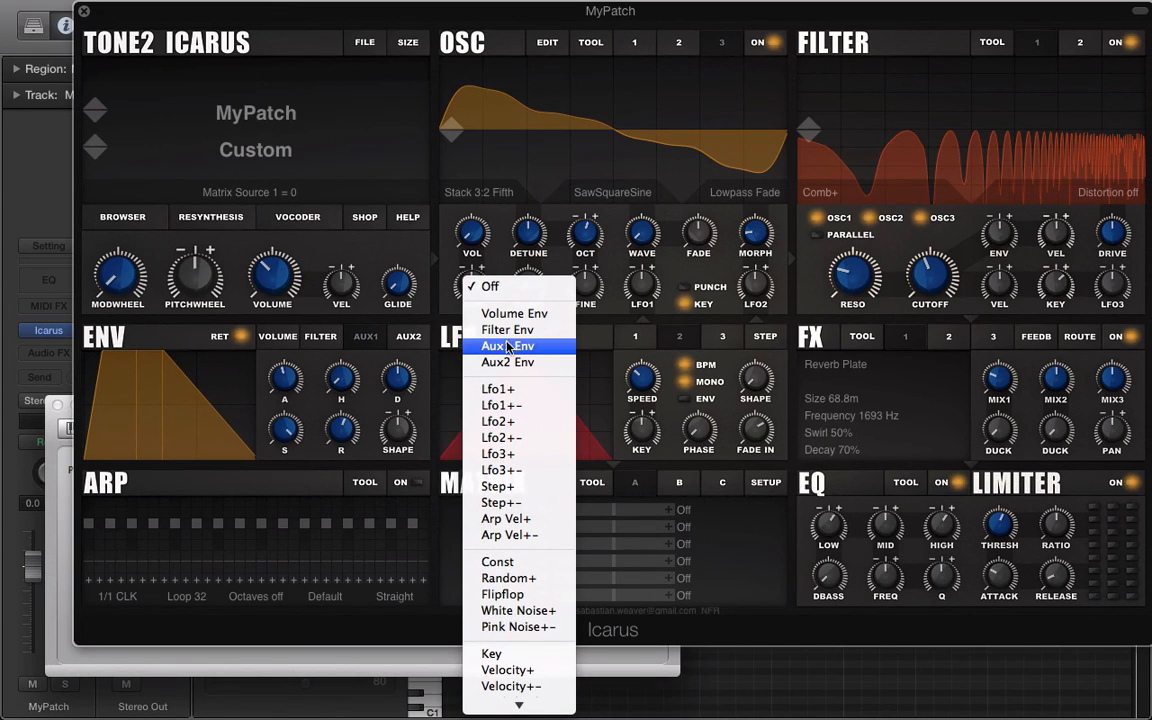
left_click(508, 346)
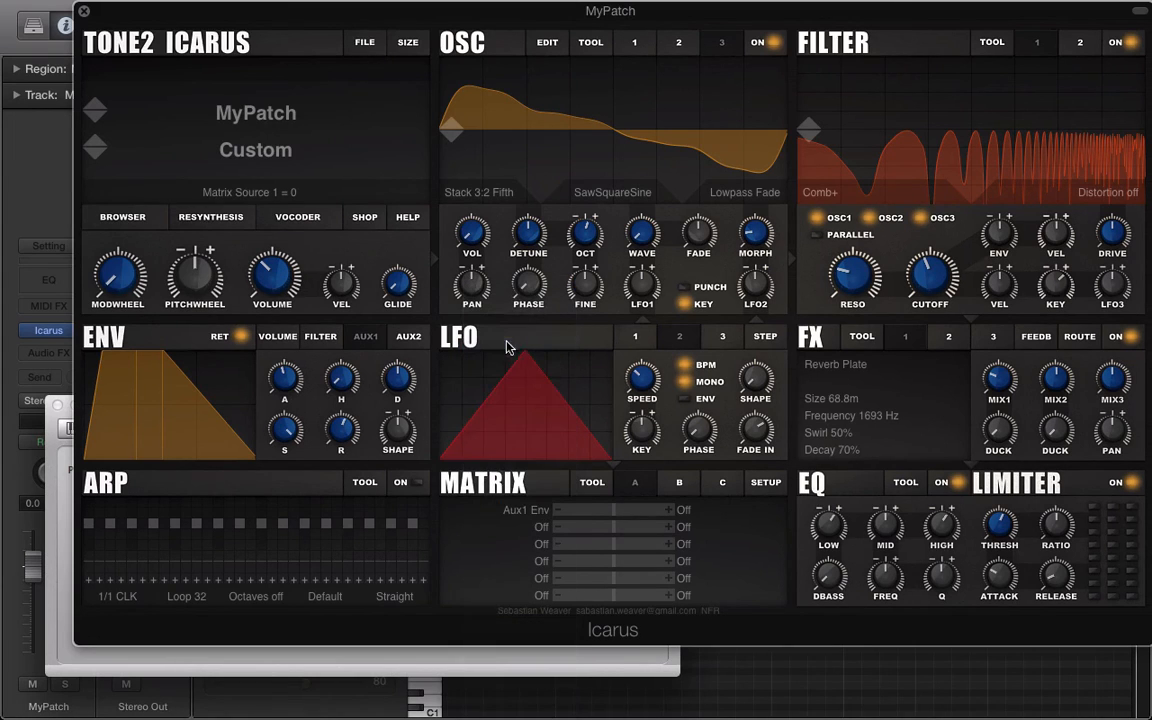
left_click(680, 525)
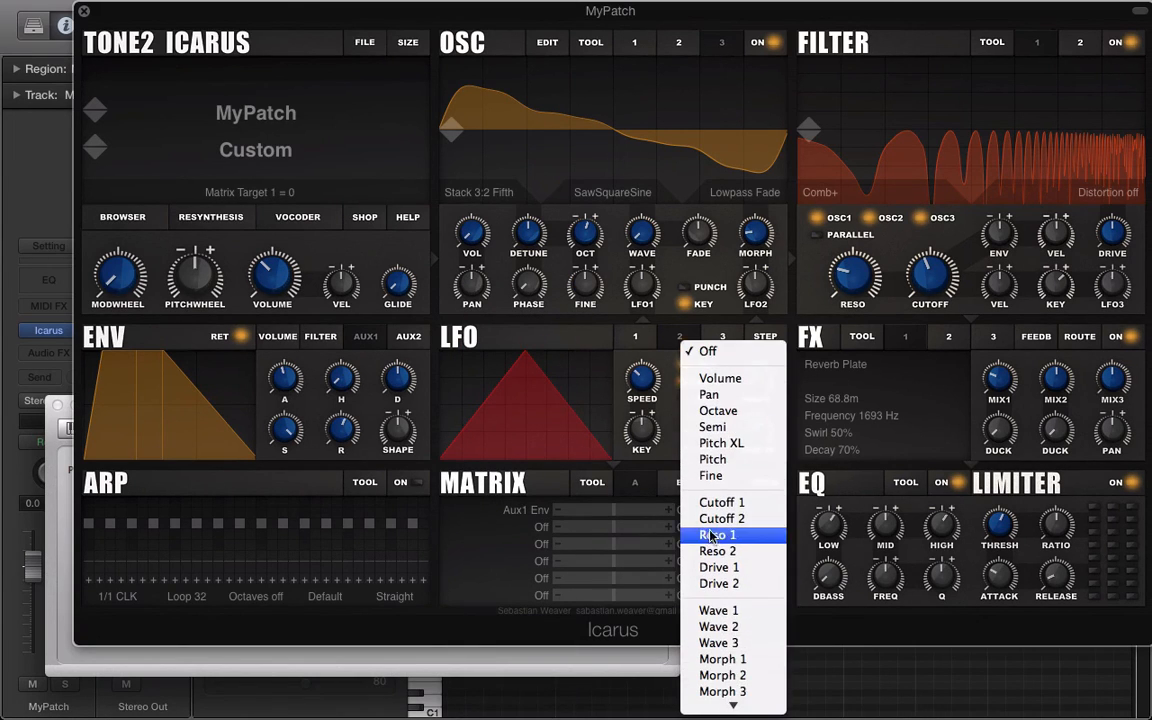
mouse_move(712, 704)
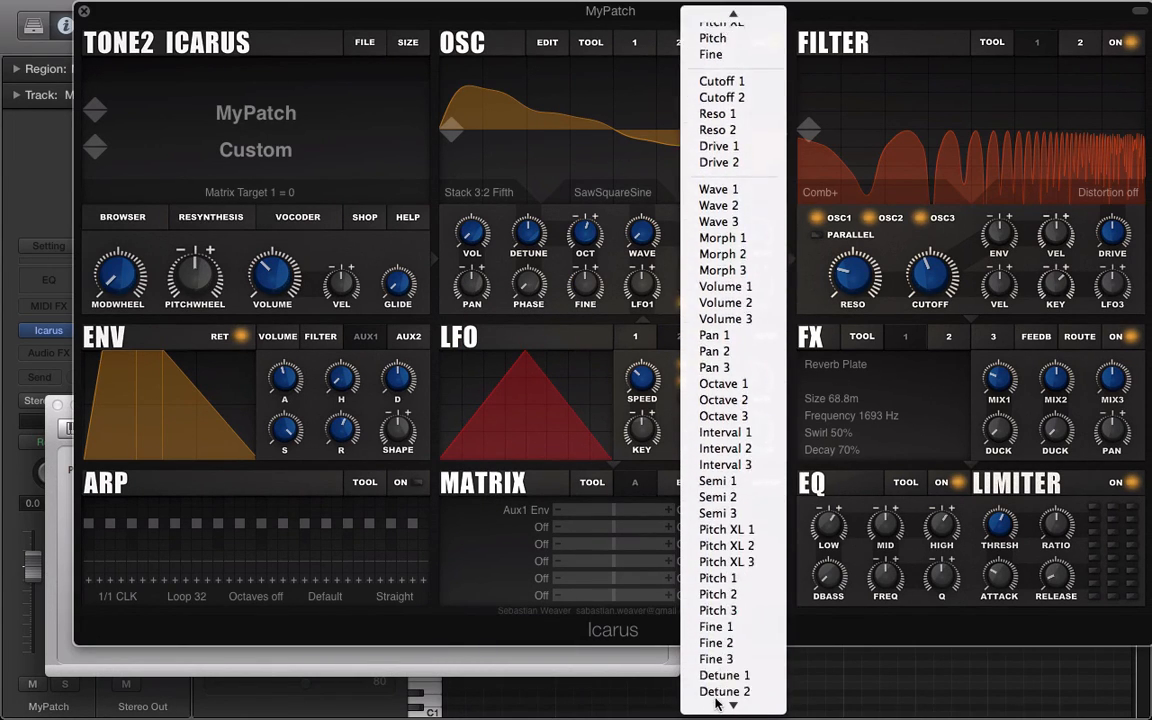
mouse_move(740, 8)
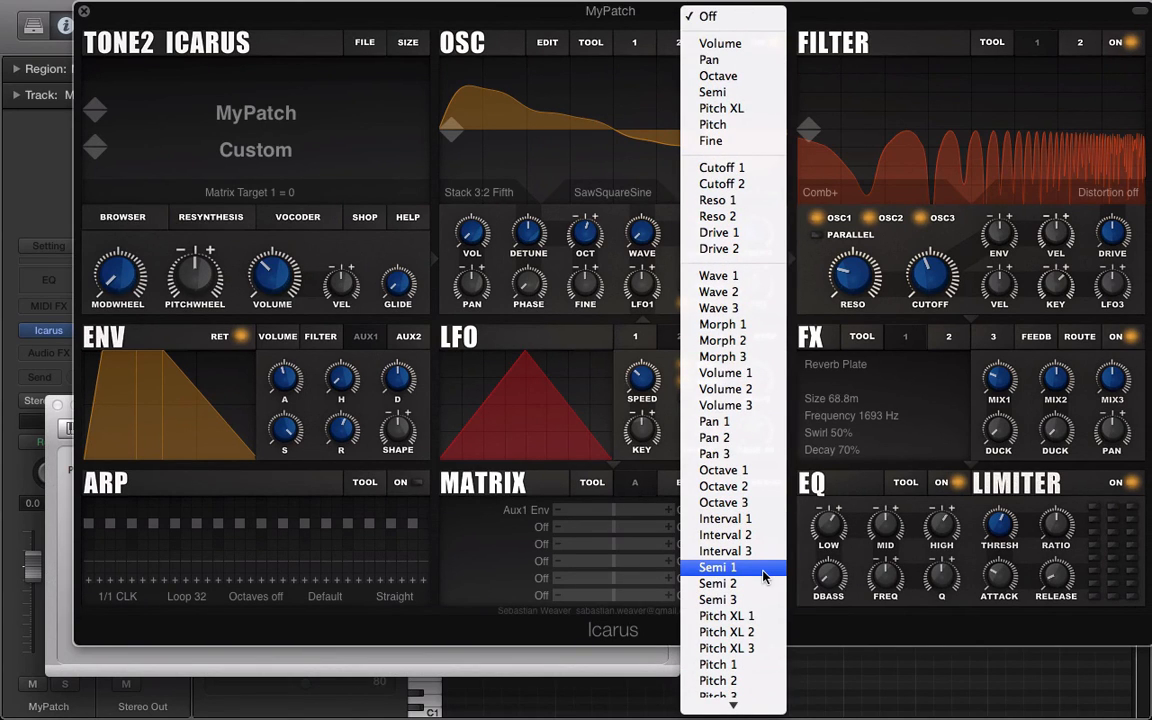
scroll(763, 577, "down", 10)
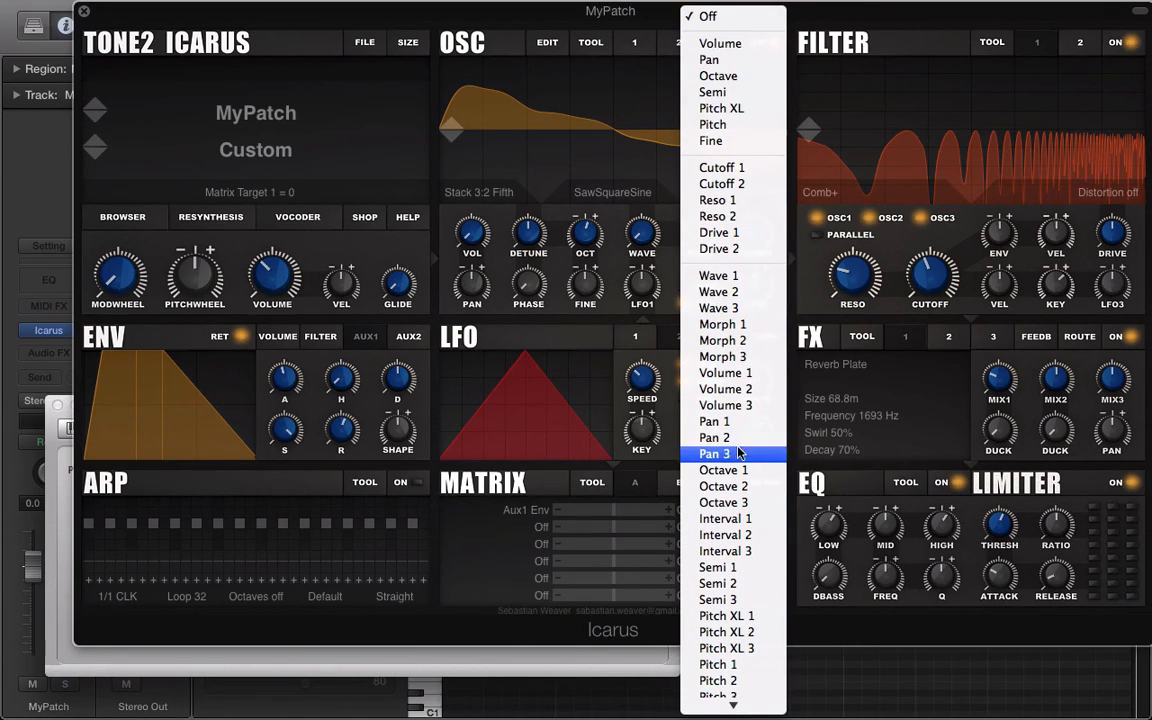
left_click(724, 405)
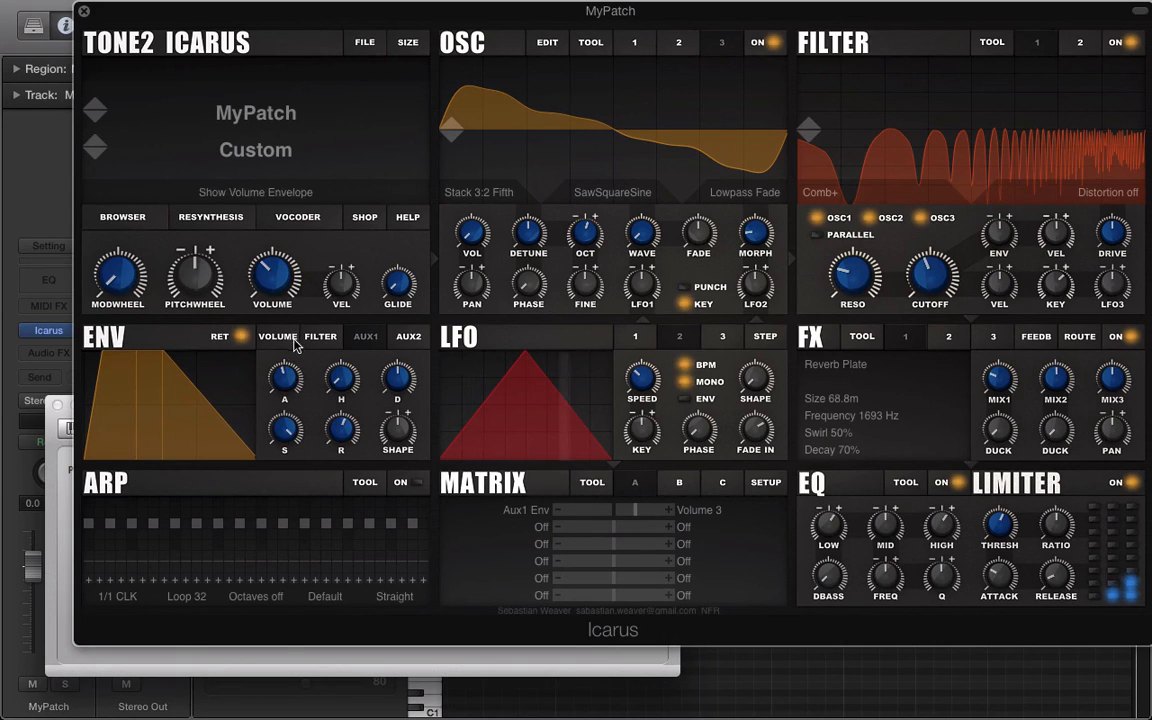
left_click_drag(295, 360, 298, 312)
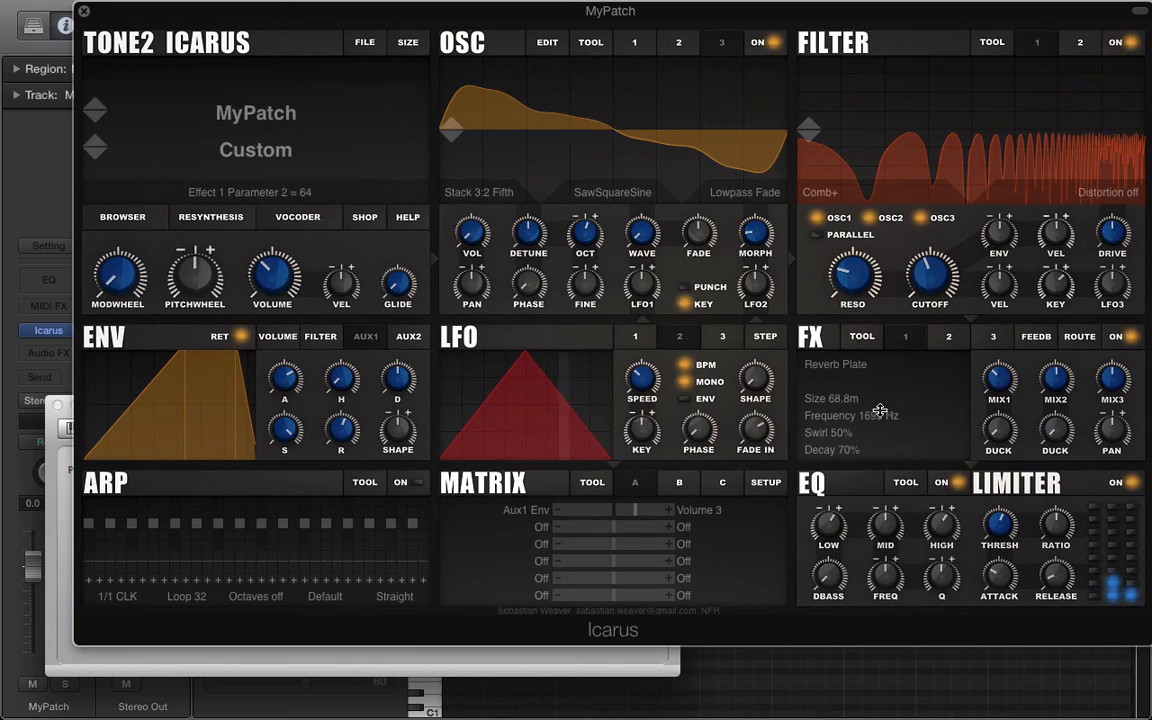
Set the plate reverb's frequency to 2895 Hz and its swirl to 59%
left_click_drag(880, 410, 855, 360)
left_click_drag(840, 429, 841, 402)
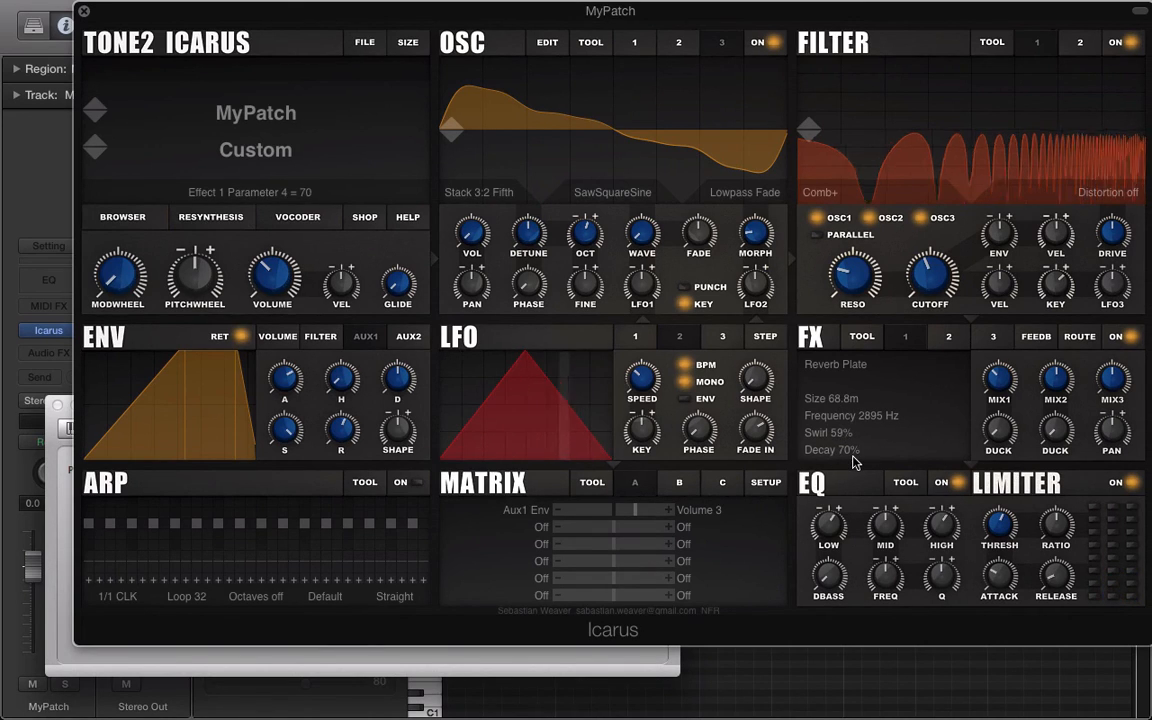
Raise filter 1's LFO3 modulation amount and display LFO 3, leaving the second matrix slot off
left_click(531, 530)
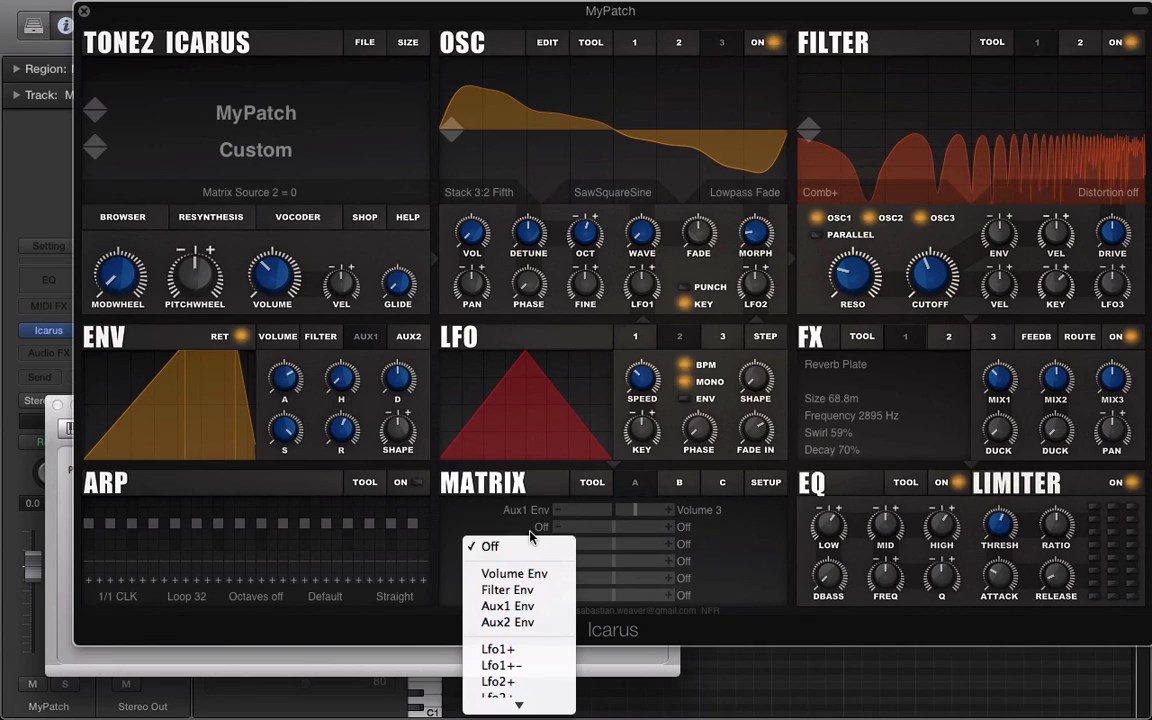
left_click(698, 240)
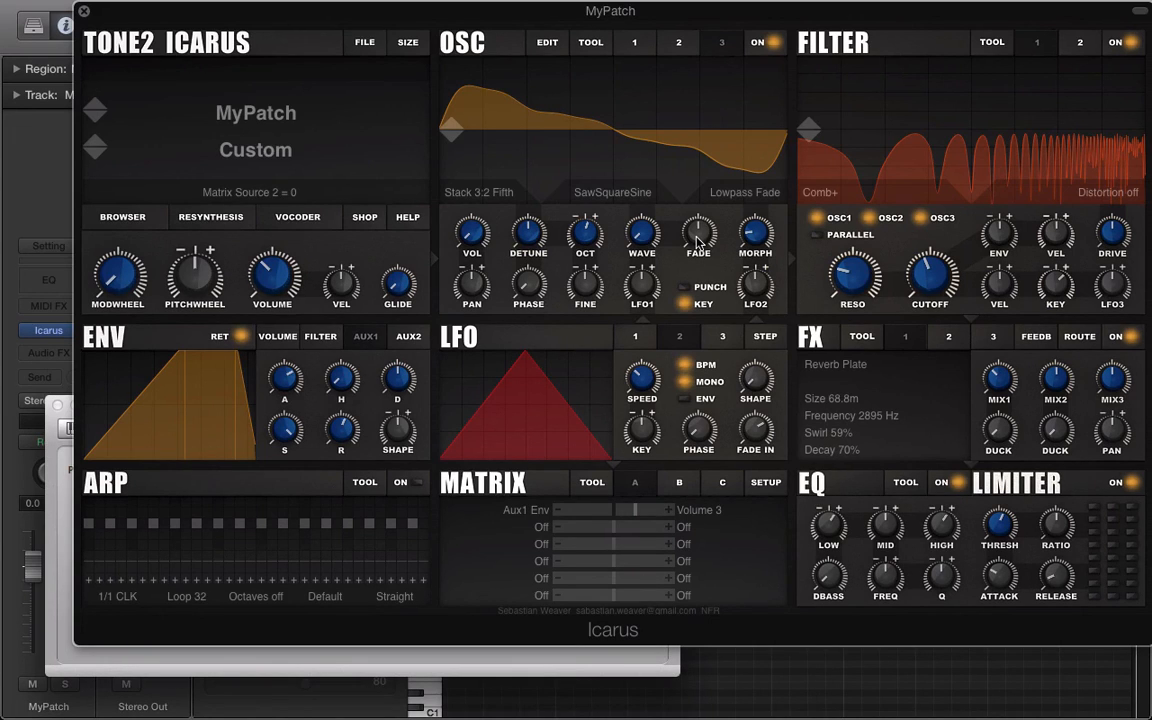
left_click(1108, 290)
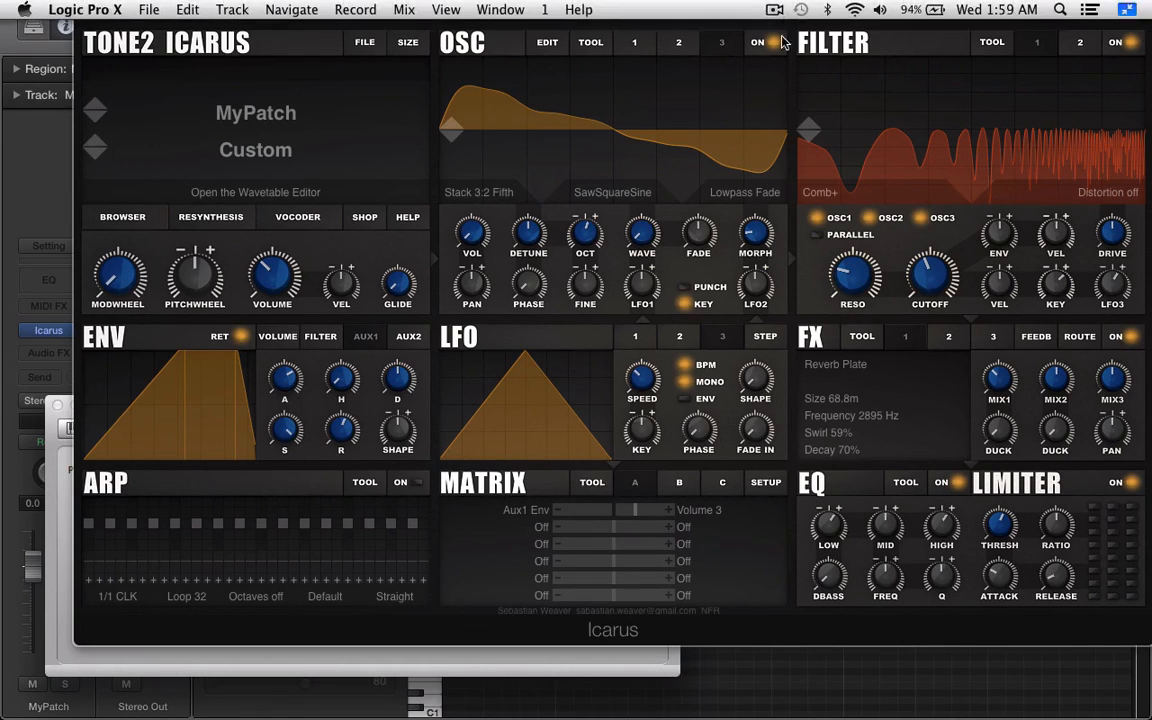
left_click_drag(758, 16, 725, 41)
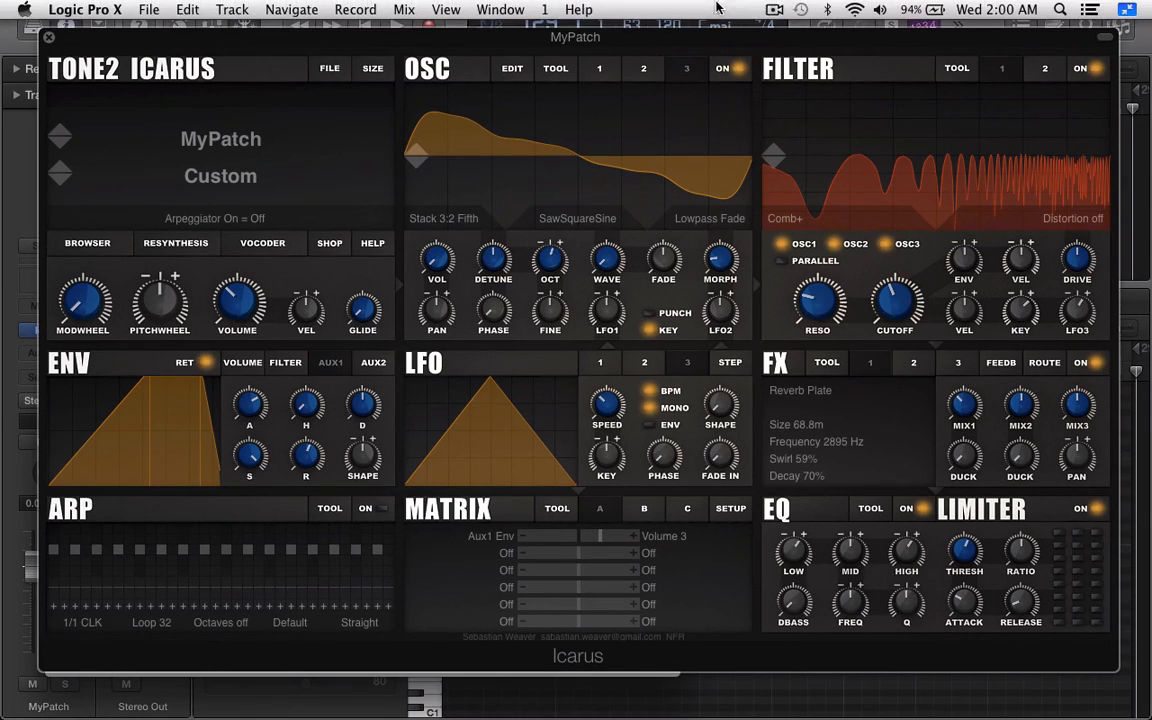
left_click(774, 10)
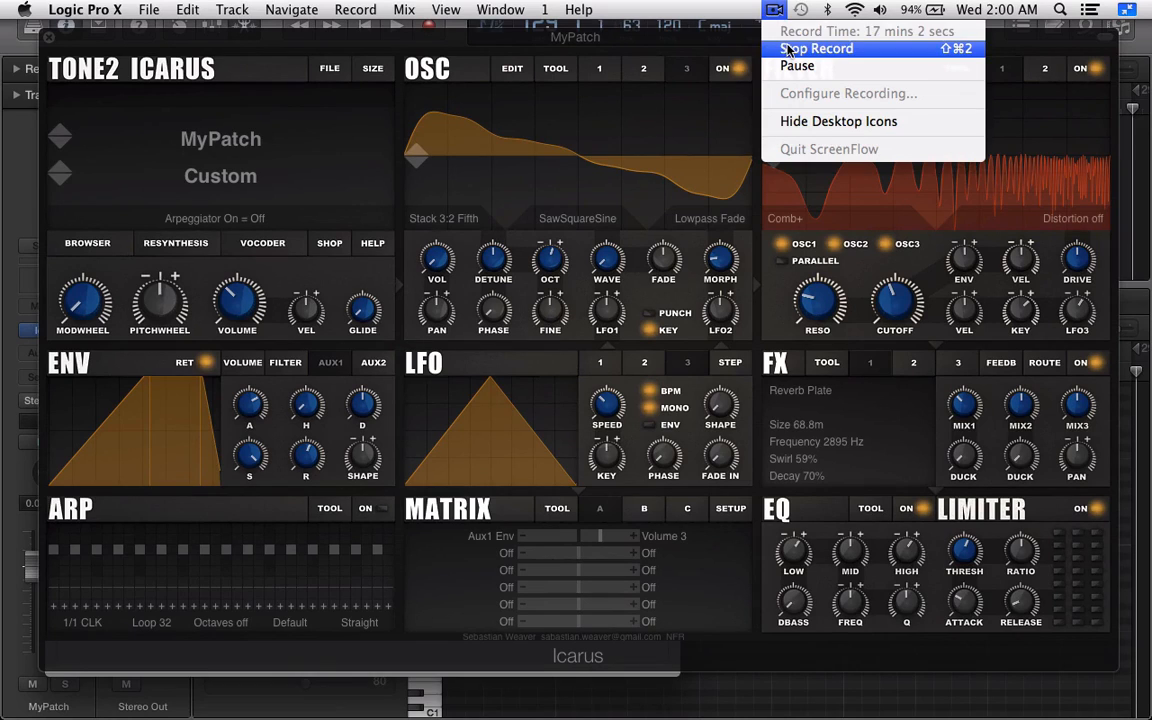